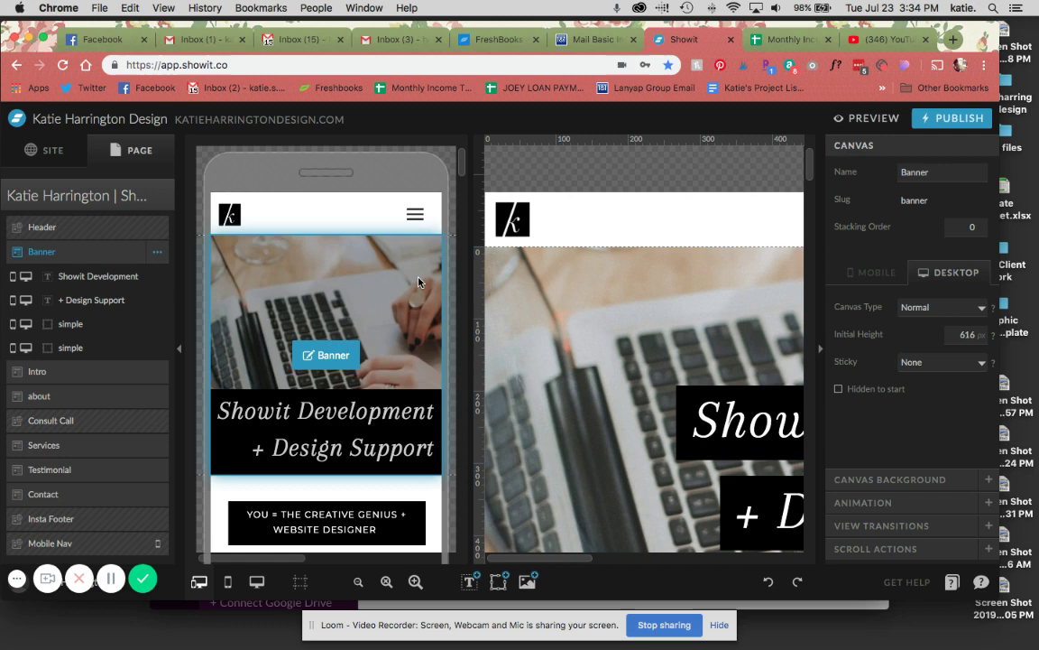
Switch to the desktop-only layout and open the header's Navigation canvas for editing.
left_click(257, 583)
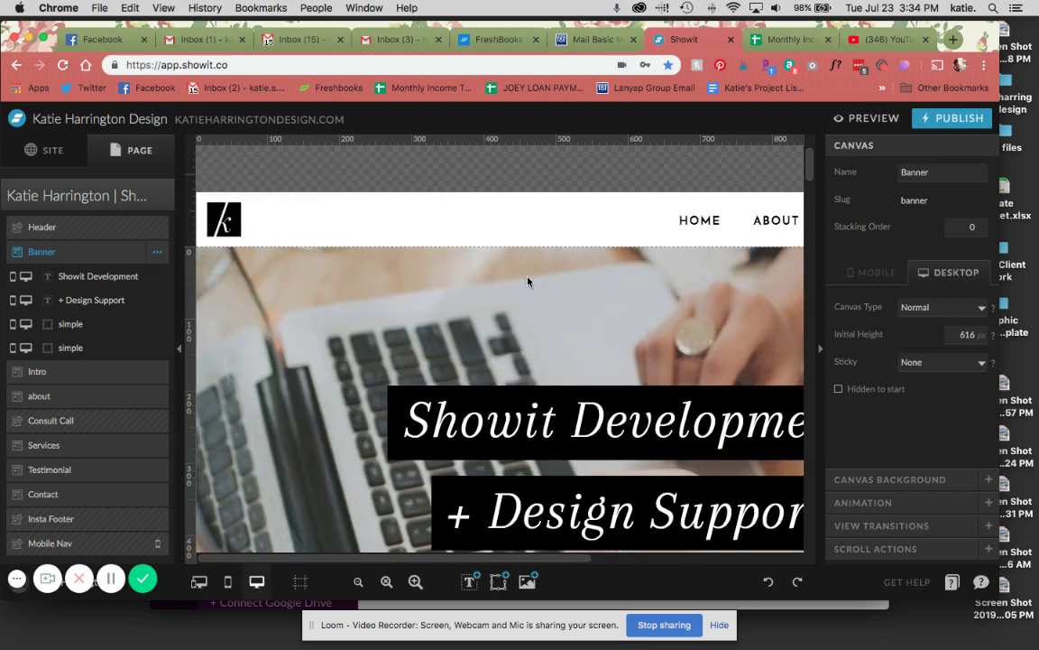
scroll(526, 205, "right", 5)
scroll(526, 205, "right", 1)
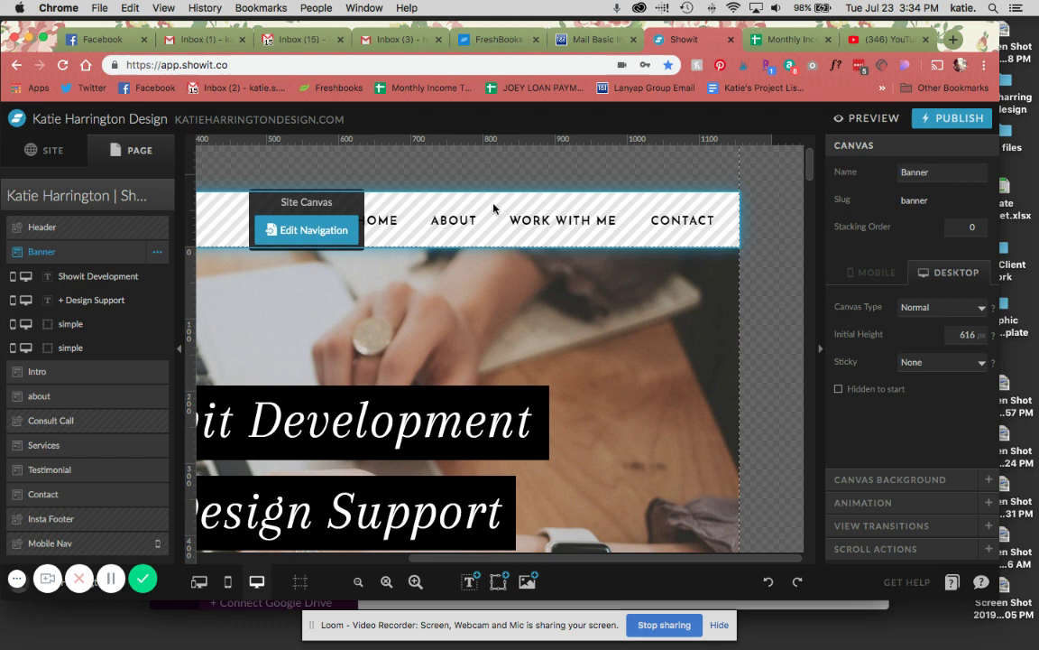
left_click(322, 227)
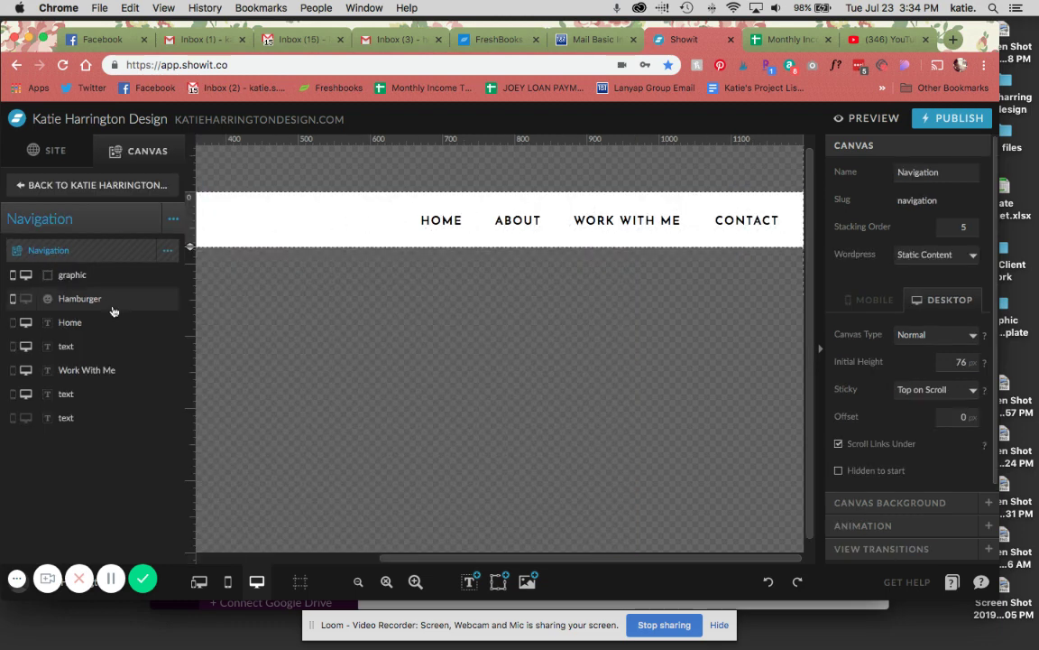
Add a canvas view to the Navigation canvas.
left_click(174, 221)
left_click(173, 222)
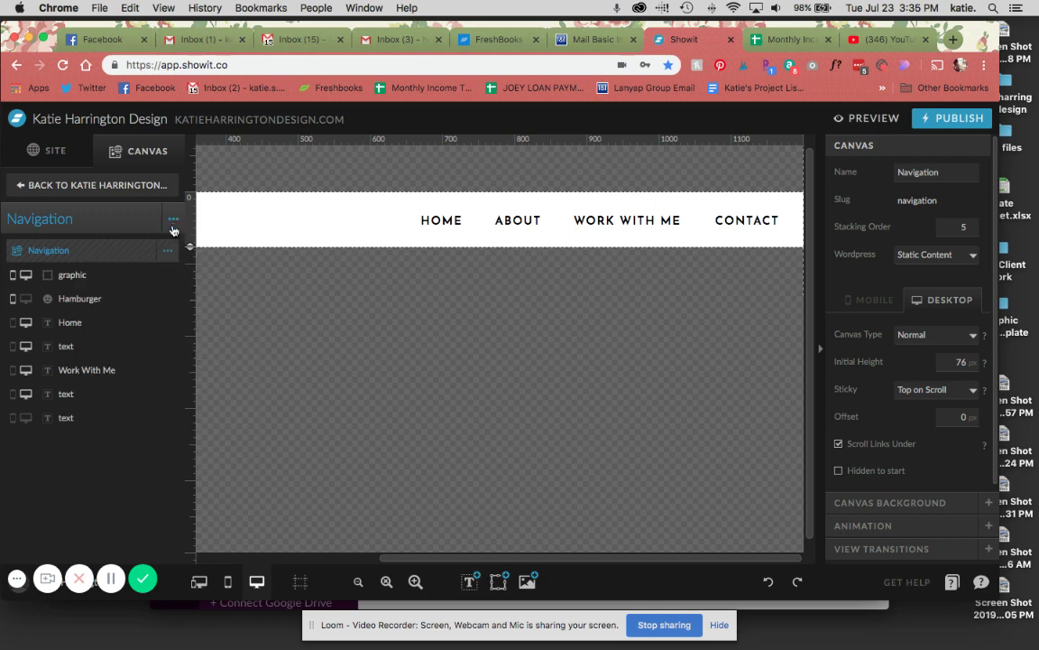
left_click(167, 250)
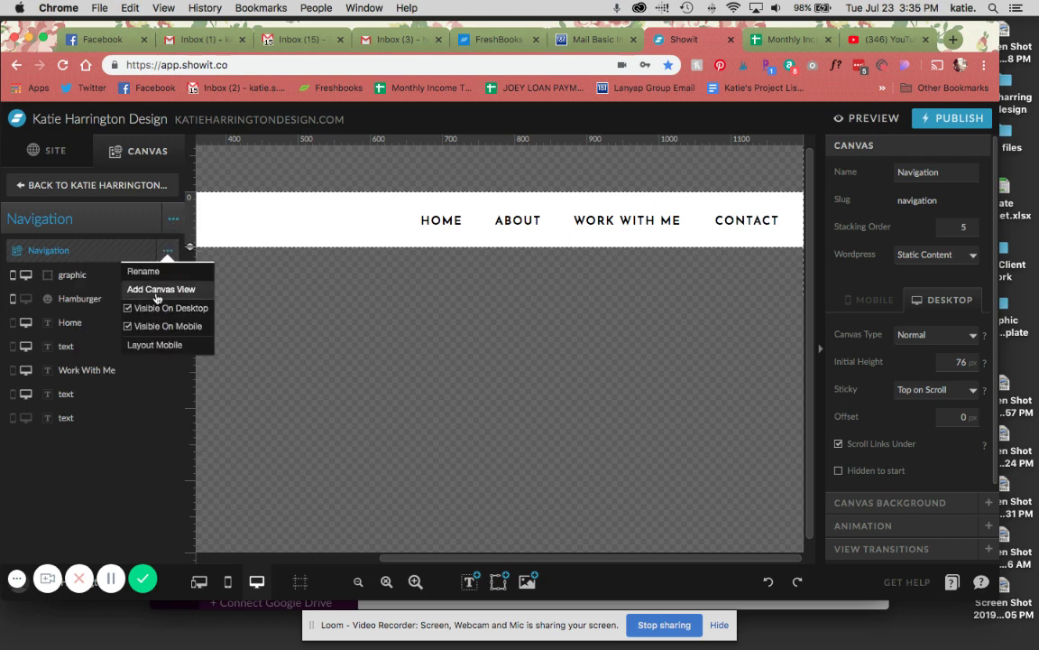
left_click(159, 289)
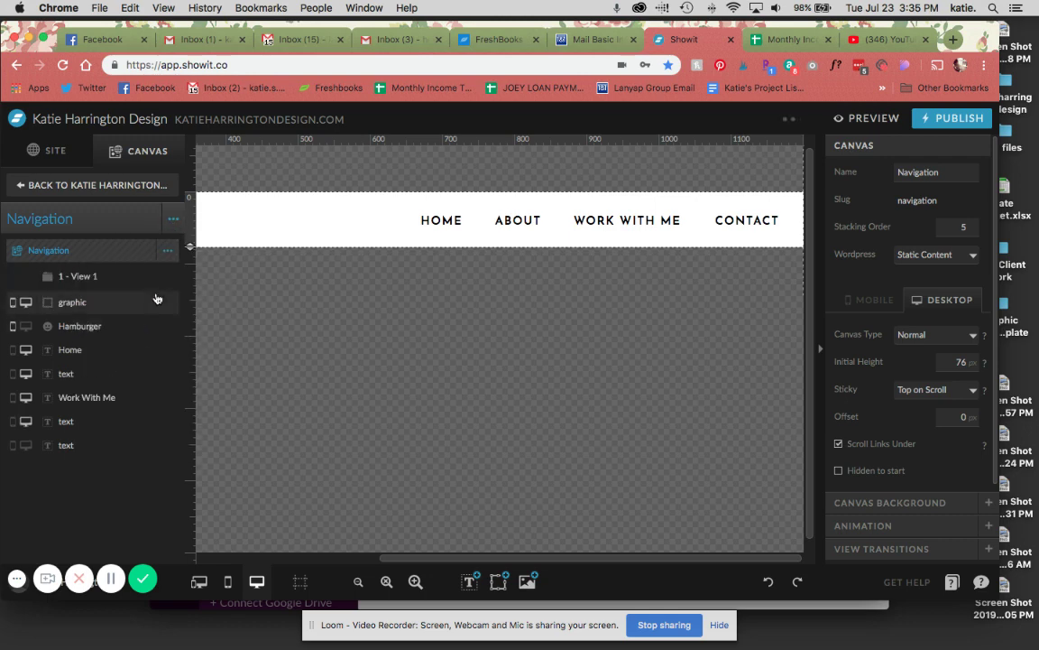
Move all the Navigation layers into 1 - View 1.
left_click(67, 454)
left_click(77, 303, "shift")
left_click_drag(77, 303, 88, 281)
left_click(93, 280)
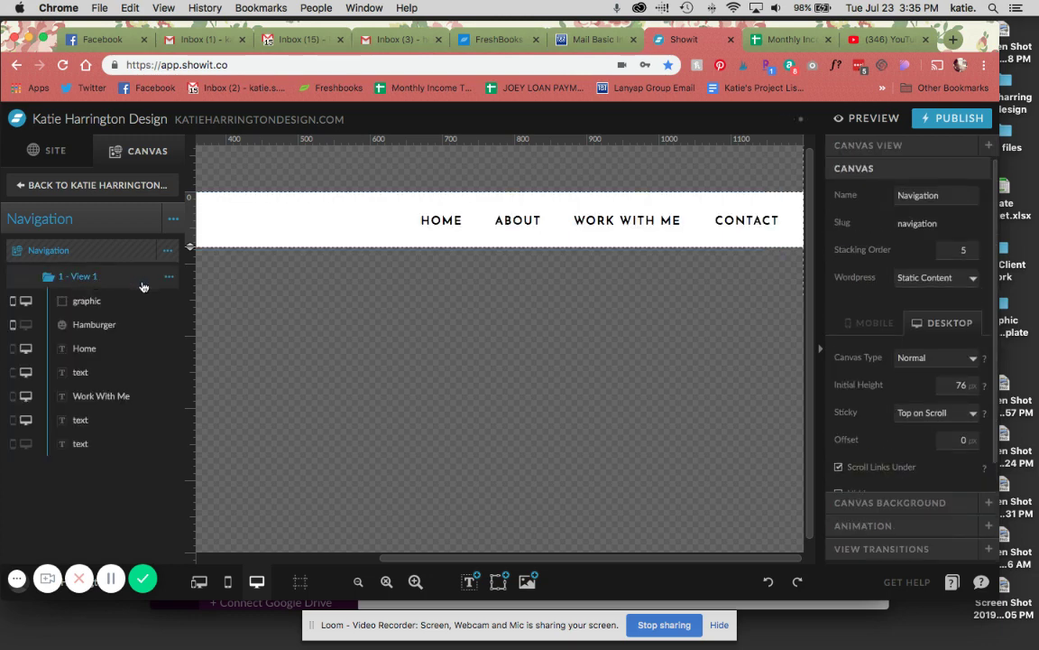
scroll(341, 197, "left", 5)
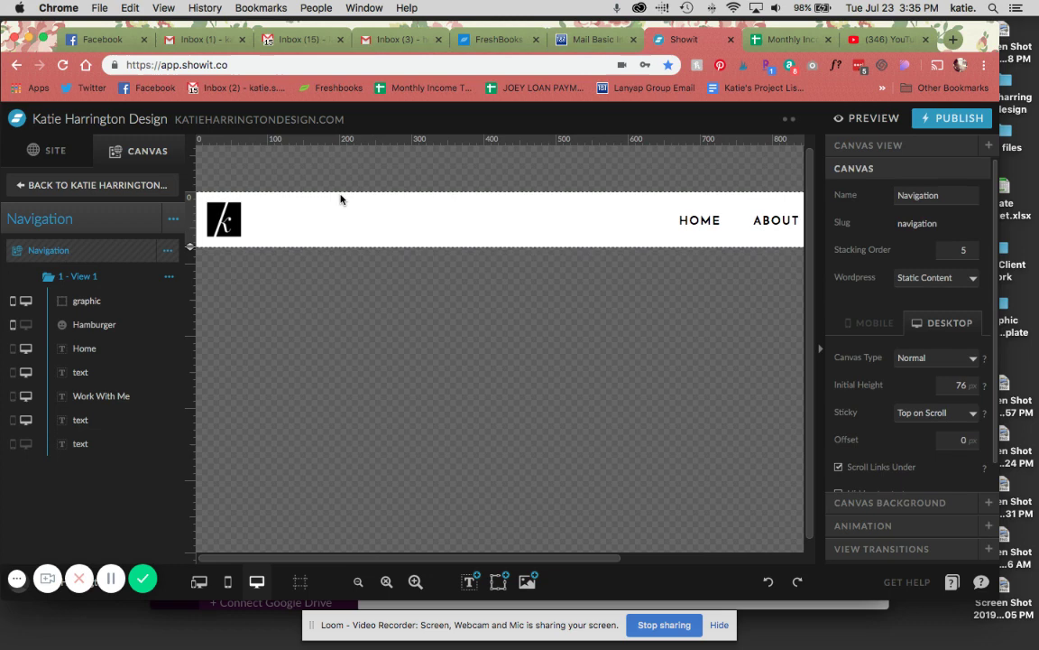
scroll(425, 204, "right", 5)
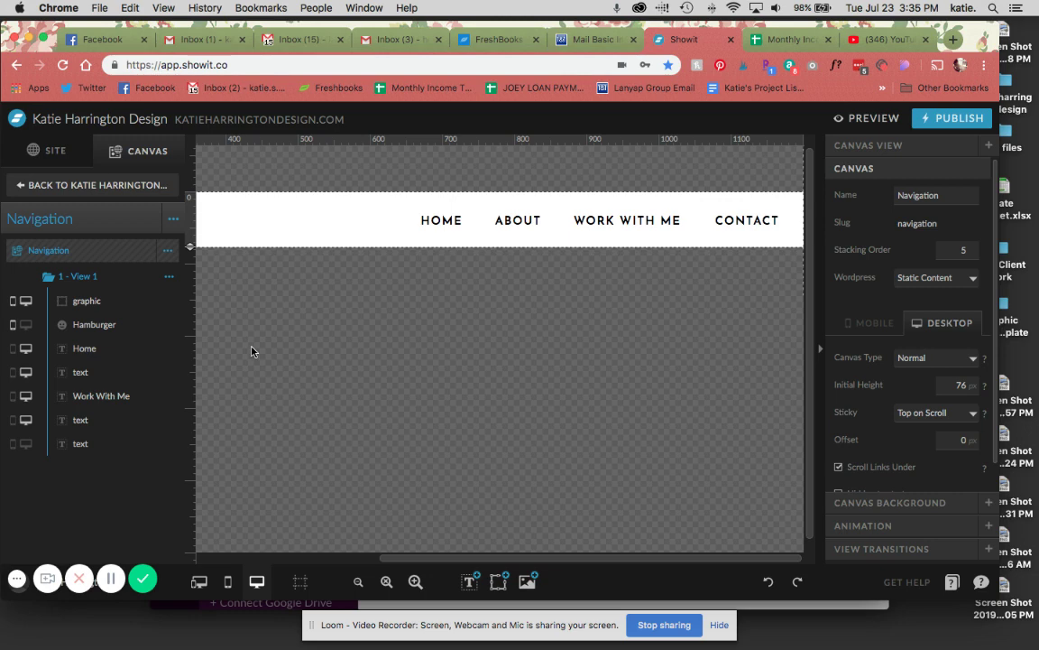
Duplicate 1 - View 1 to create 2 - View 1-1 beneath it.
left_click(169, 276)
left_click(166, 317)
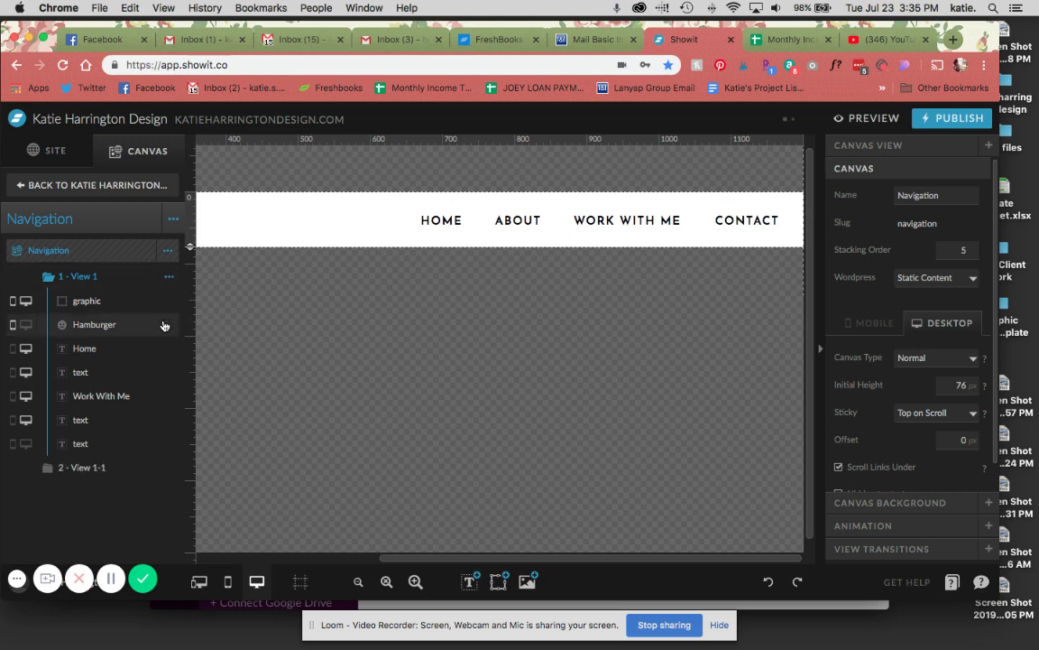
left_click_drag(104, 481, 86, 285)
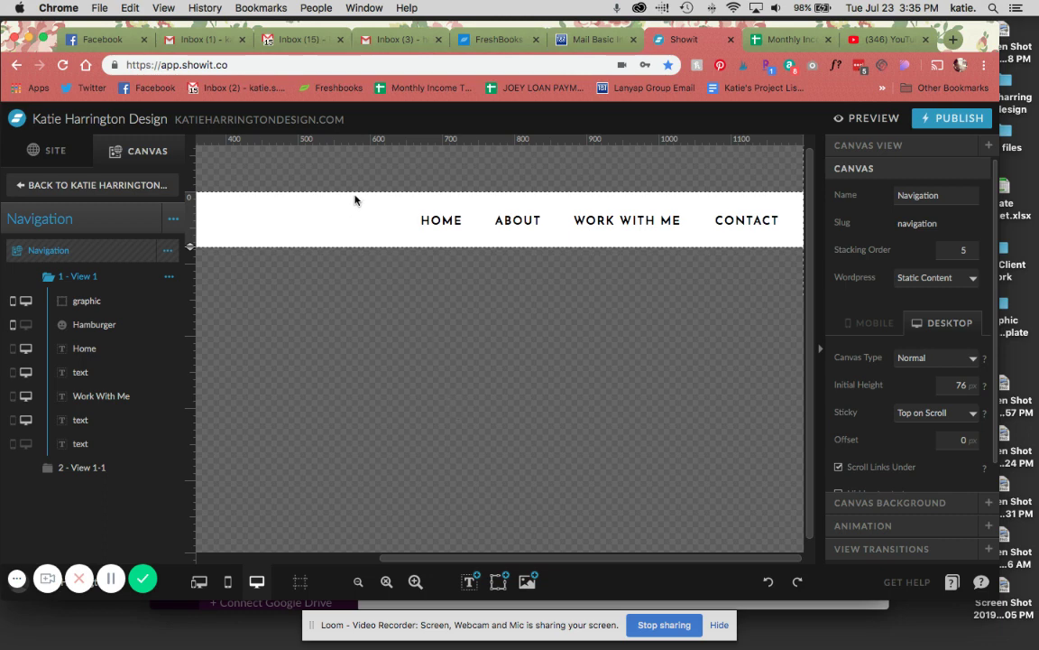
mouse_move(498, 577)
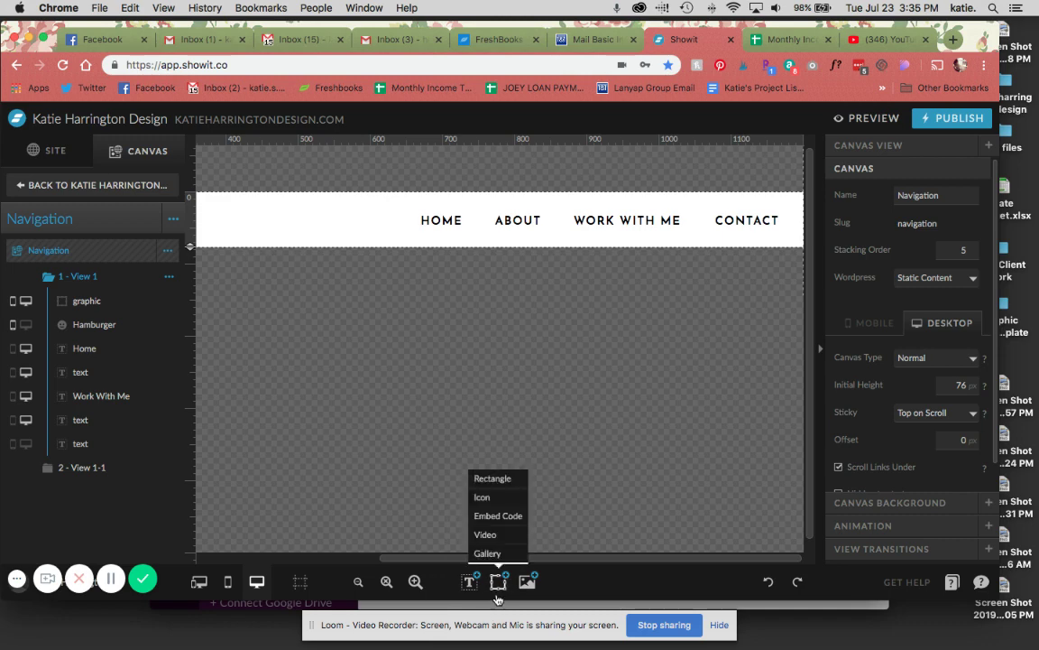
Add a rectangle sized about 201 × 79 px just below WORK WITH ME.
left_click(498, 479)
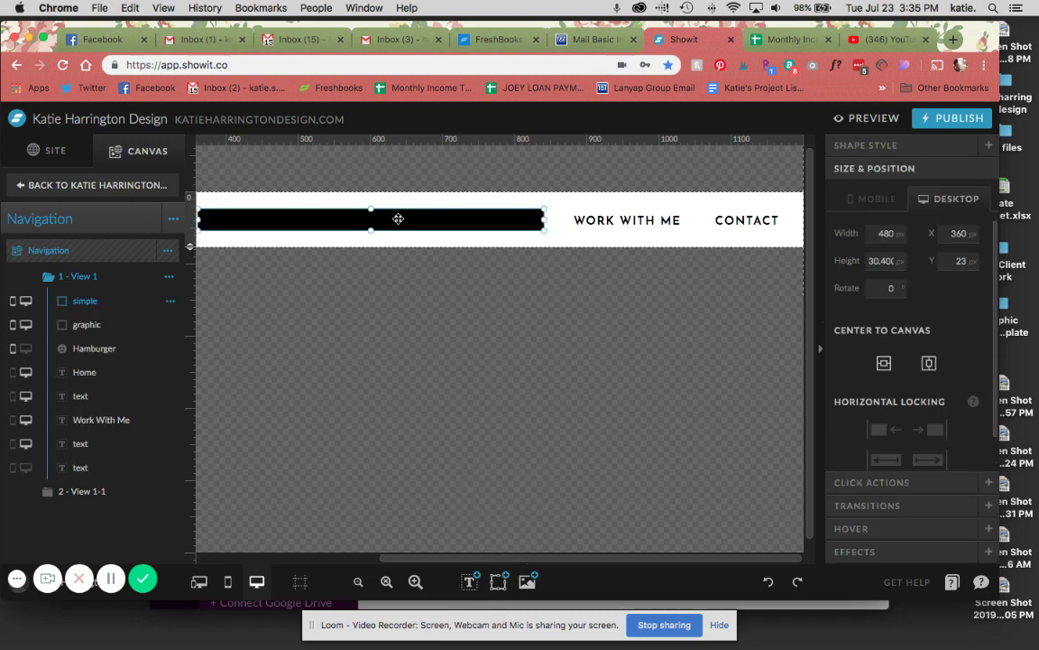
left_click_drag(399, 216, 550, 278)
left_click_drag(701, 289, 539, 329)
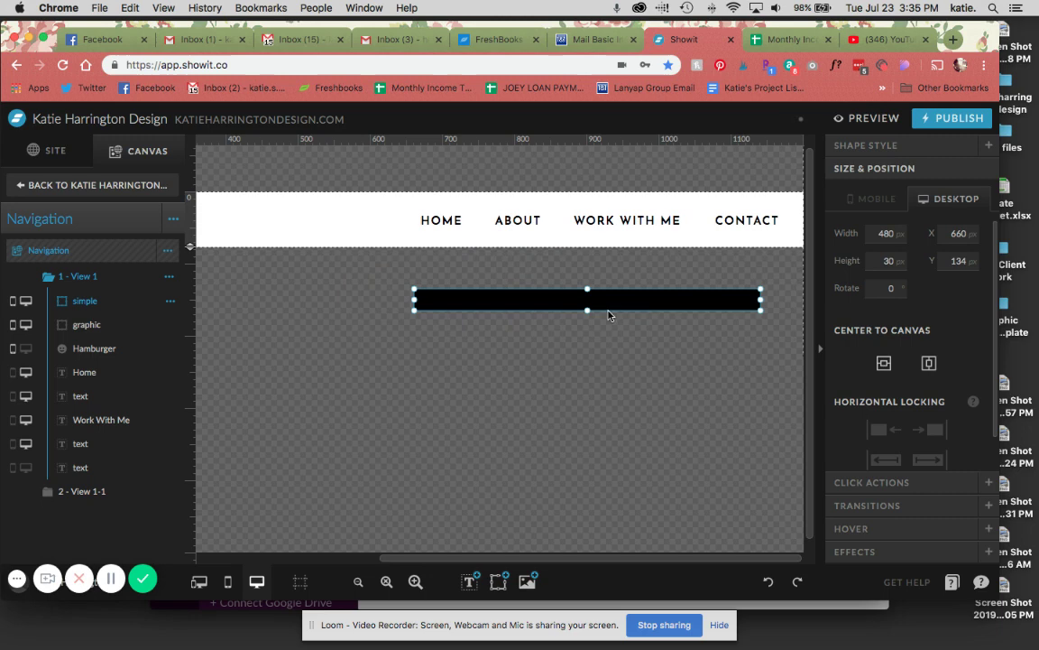
left_click_drag(761, 308, 697, 249)
mouse_move(624, 261)
left_mouse_down()
mouse_move(624, 295)
mouse_move(633, 279)
left_mouse_up()
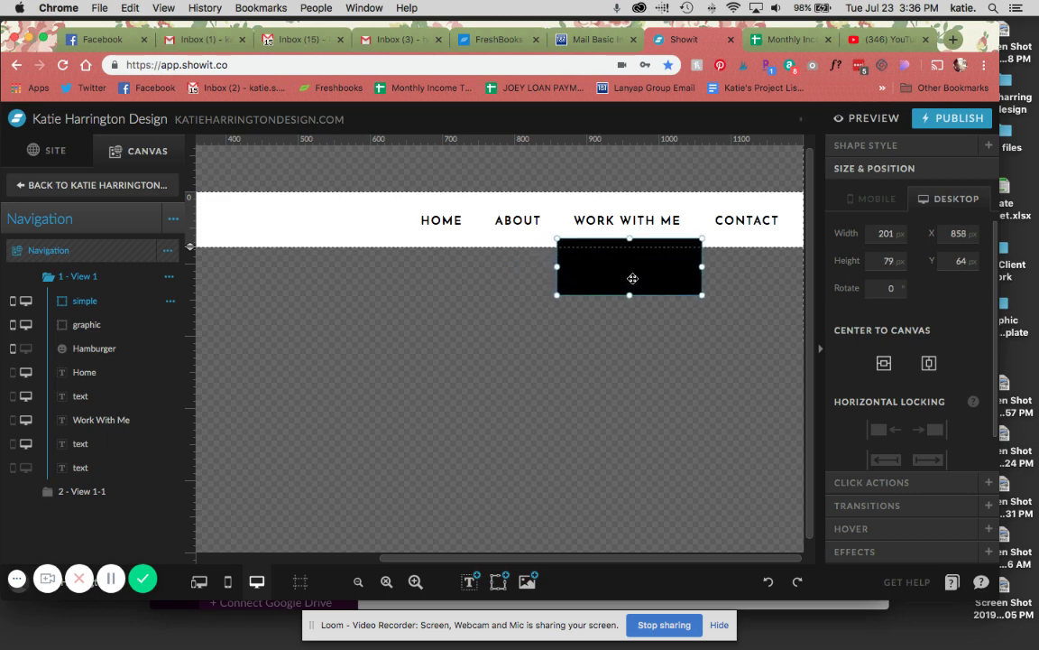
Set the rectangle's fill to colour 1 (black).
left_click(893, 146)
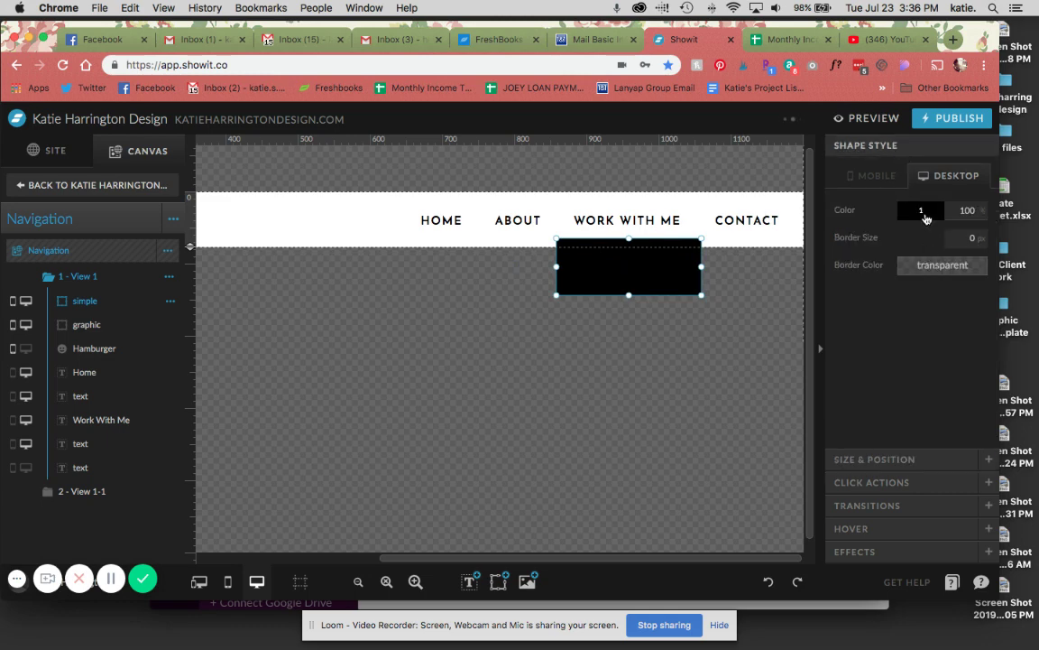
left_click(923, 211)
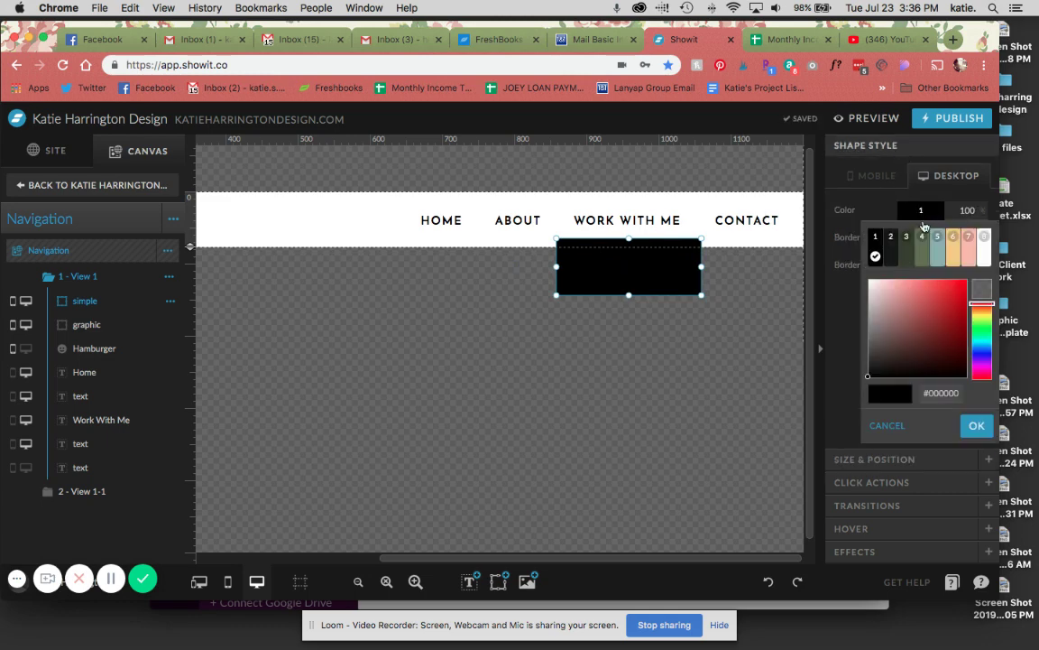
left_click(906, 243)
left_click(939, 211)
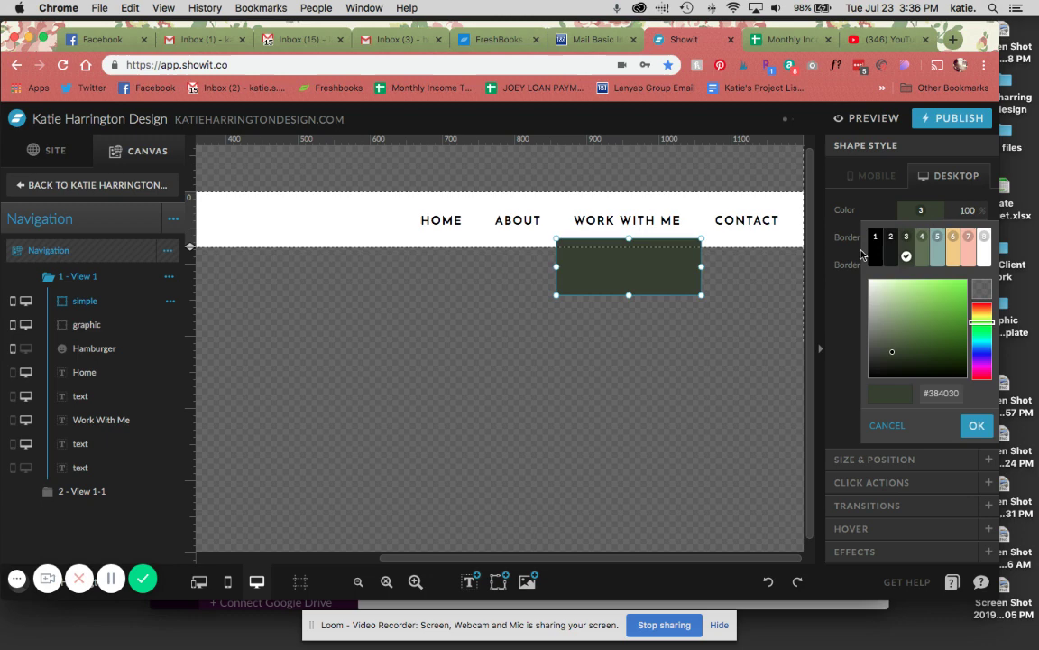
left_click(873, 244)
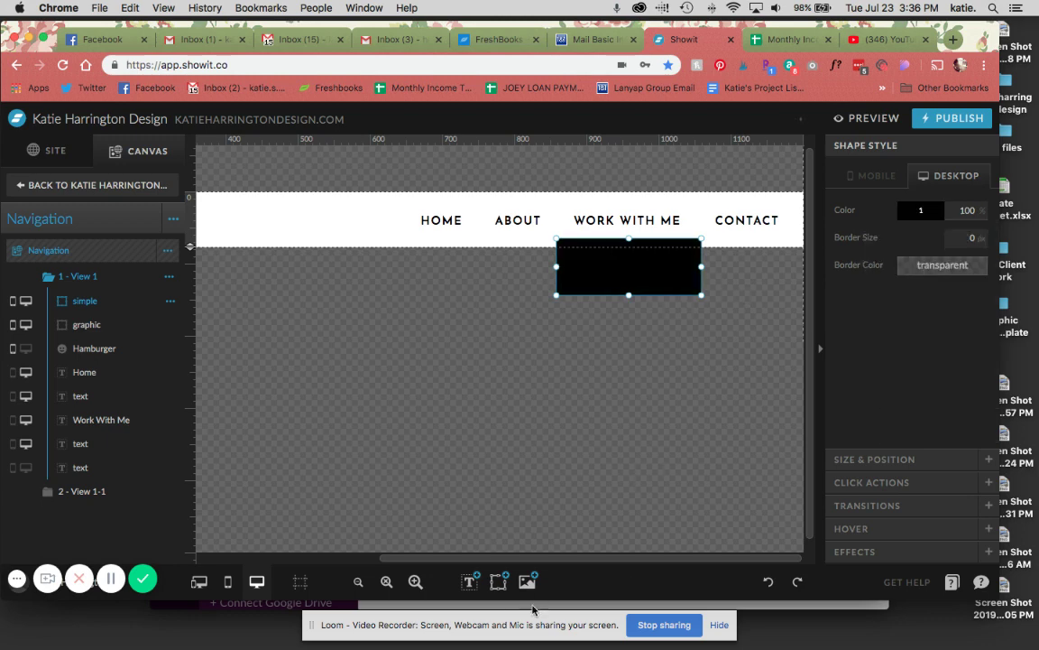
Add an icon element using the small up-triangle design.
left_click(498, 581)
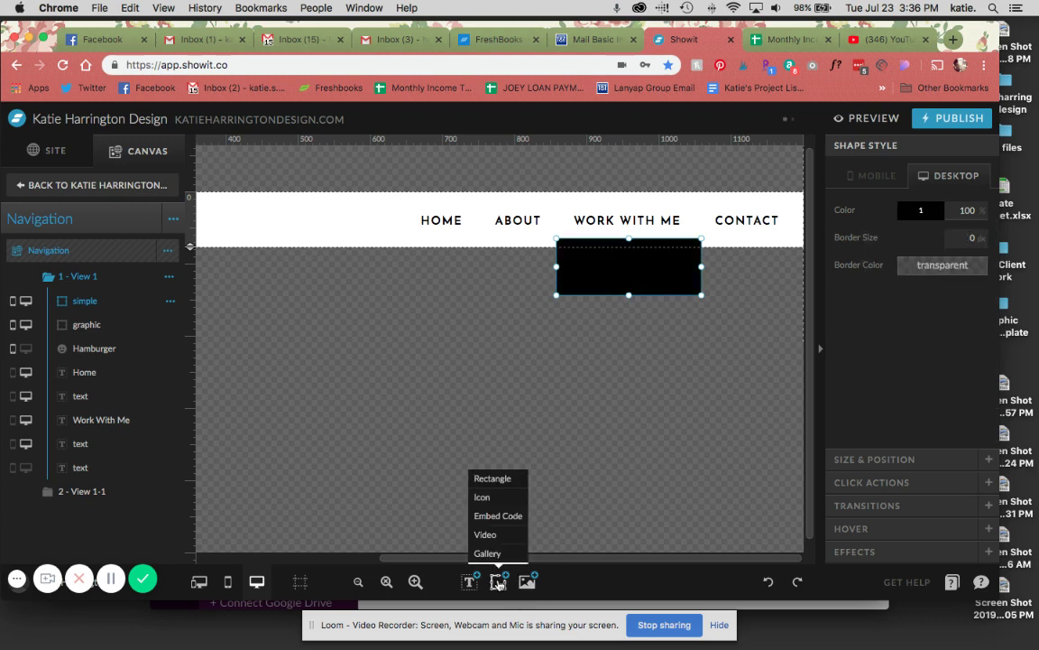
left_click(493, 497)
left_click(895, 169)
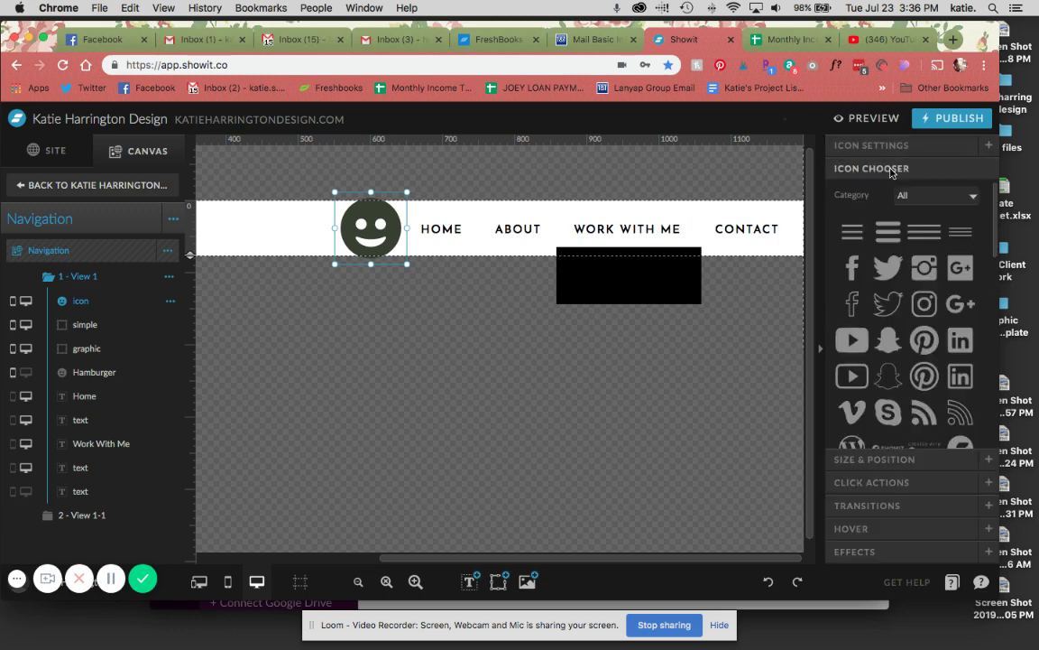
scroll(912, 302, "down", 10)
scroll(914, 305, "down", 5)
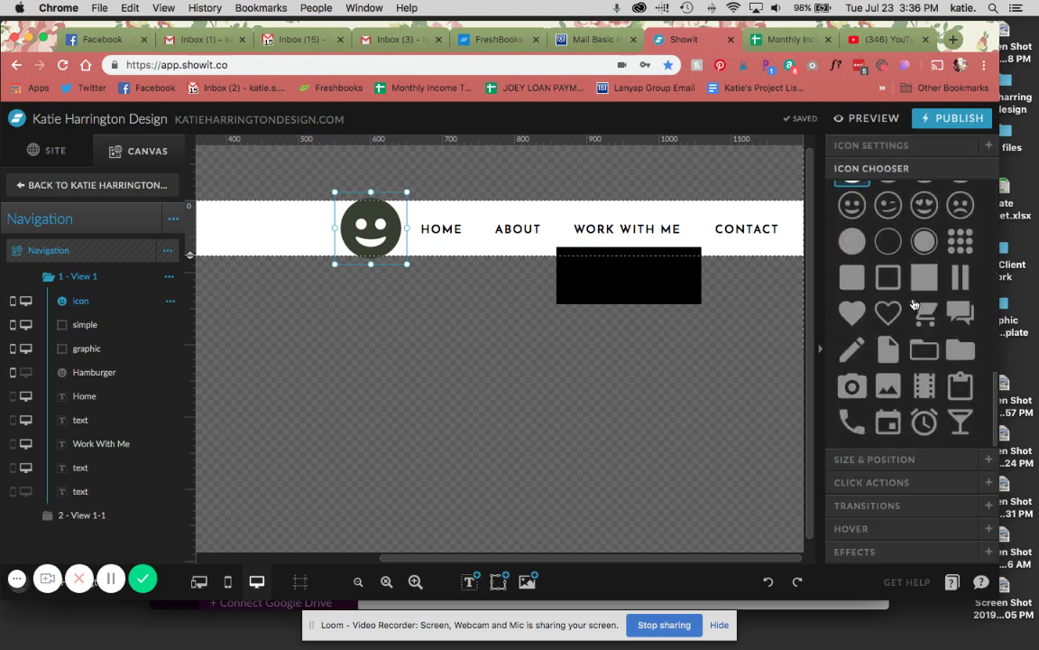
scroll(915, 307, "up", 10)
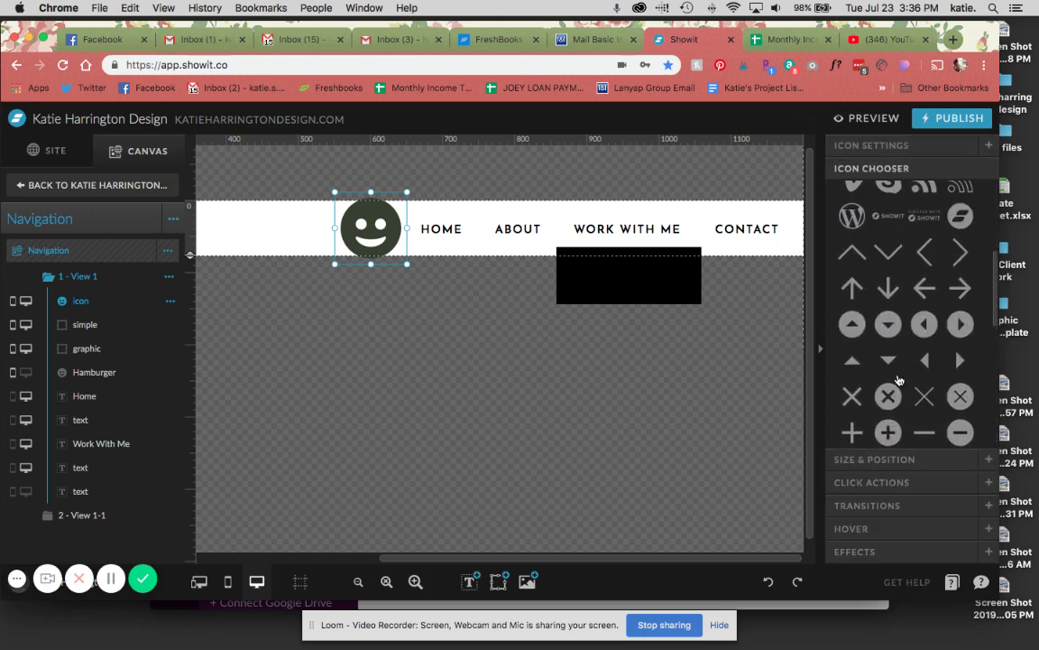
scroll(899, 380, "down", 1)
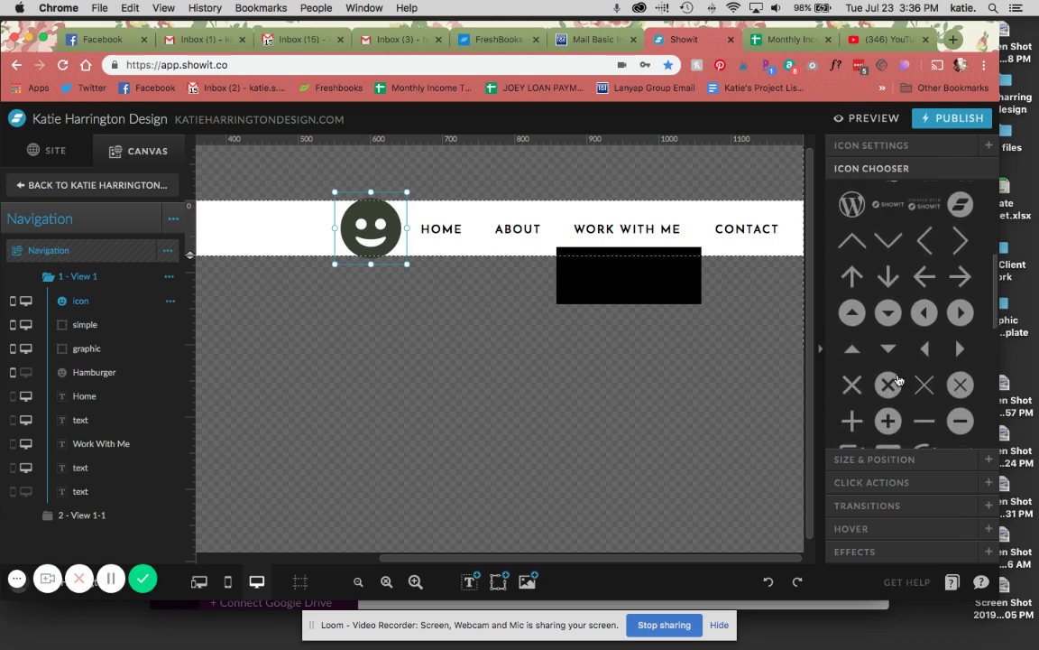
left_click(852, 349)
Make the triangle black, shrink it atop the box, and move both into 2 - View 1-1.
left_click(866, 147)
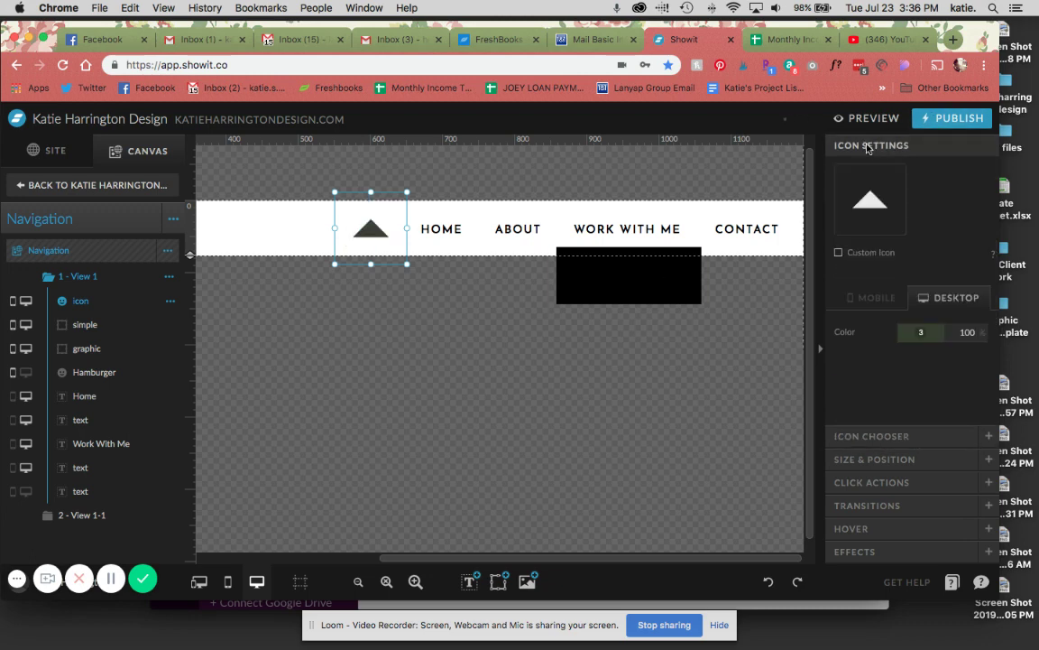
left_click(920, 332)
left_click(877, 363)
left_click_drag(371, 231, 631, 241)
left_click_drag(667, 196, 653, 210)
left_click(631, 282, "shift")
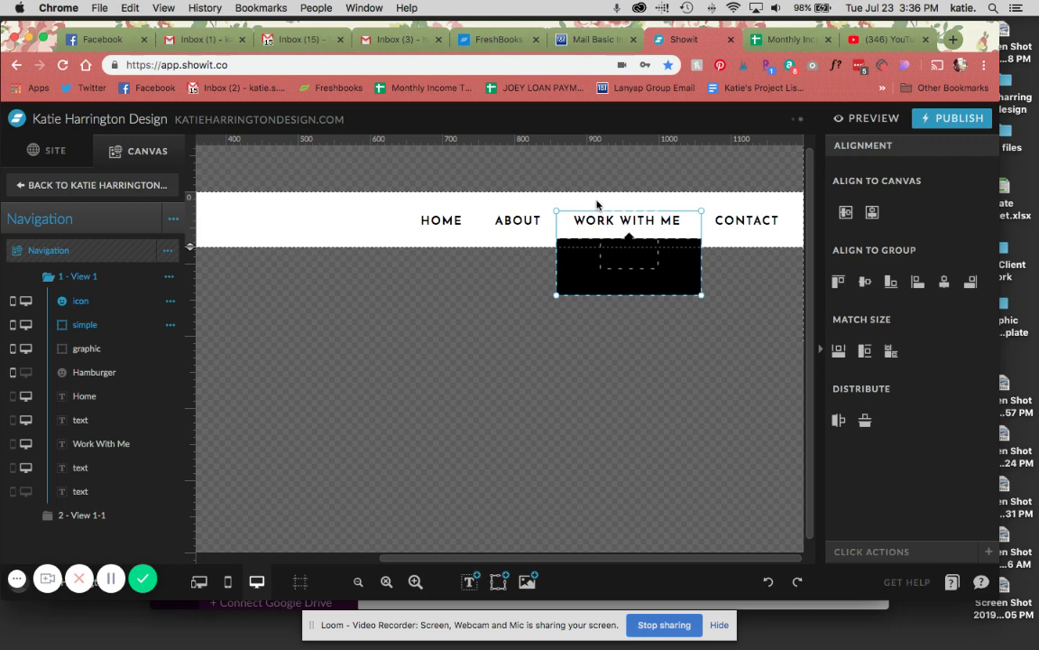
key("Left")
key("Left")
key("Left")
key("Left")
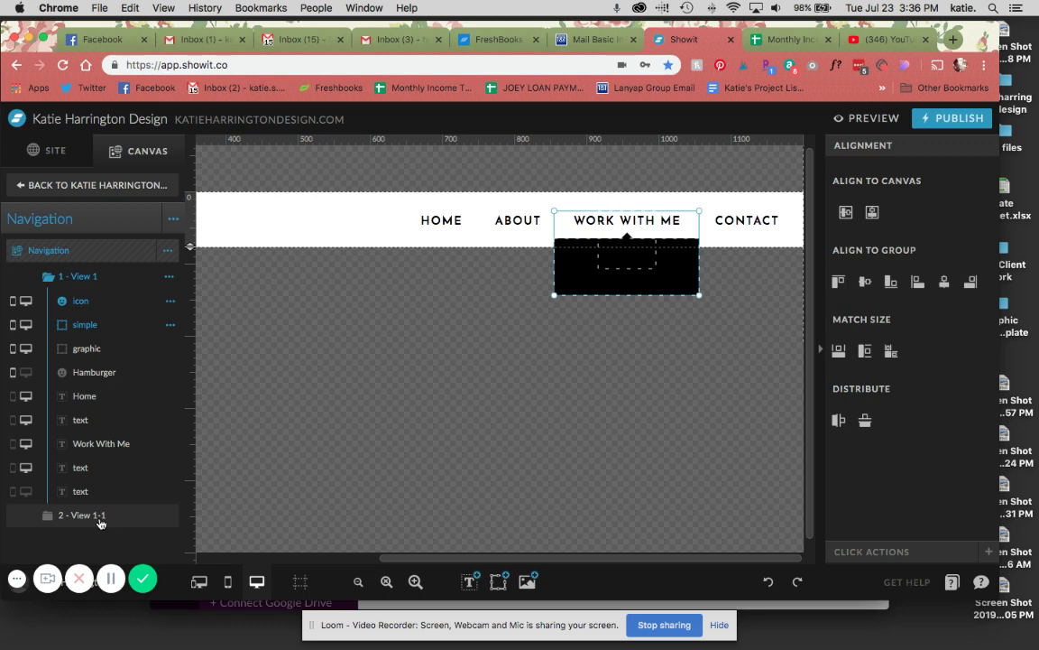
left_click_drag(88, 328, 86, 514)
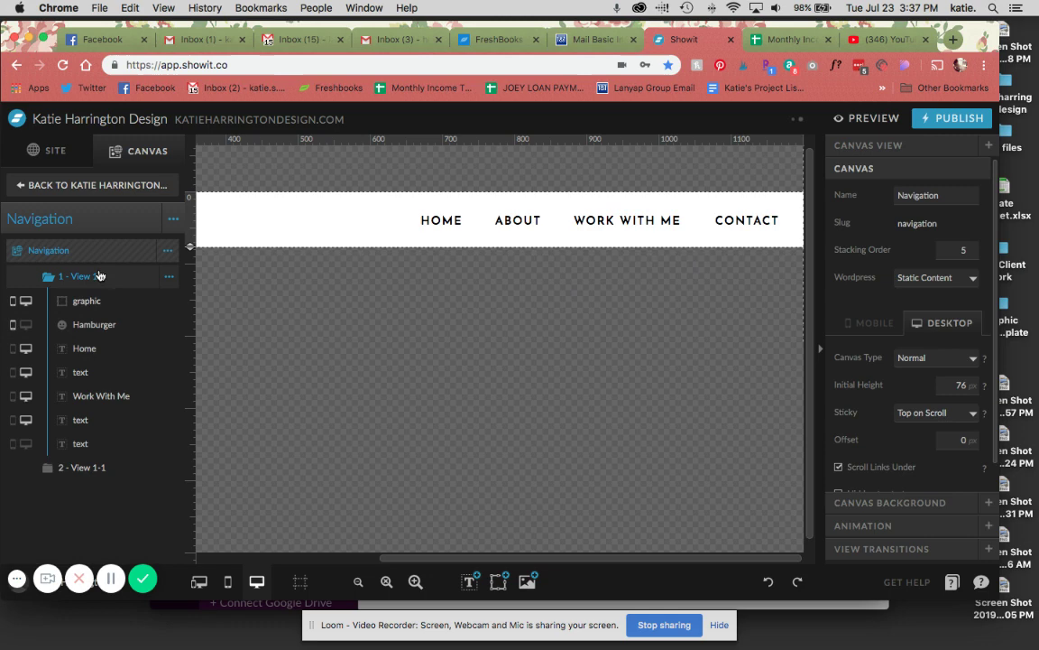
left_click(81, 467)
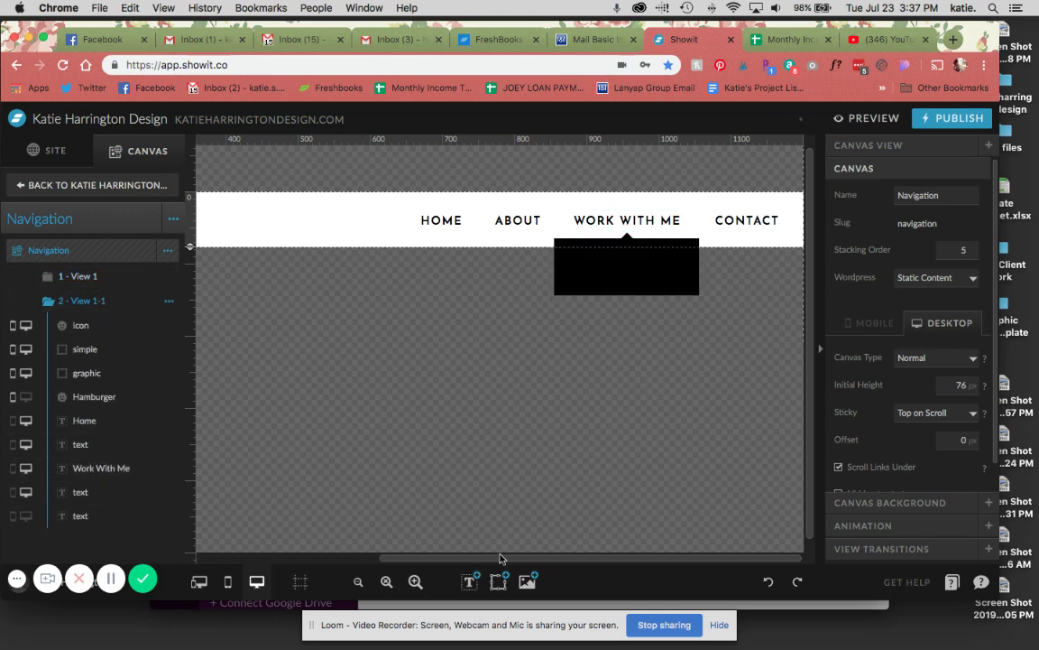
Add a subheading inside the black box with white, size 10 text.
mouse_move(469, 581)
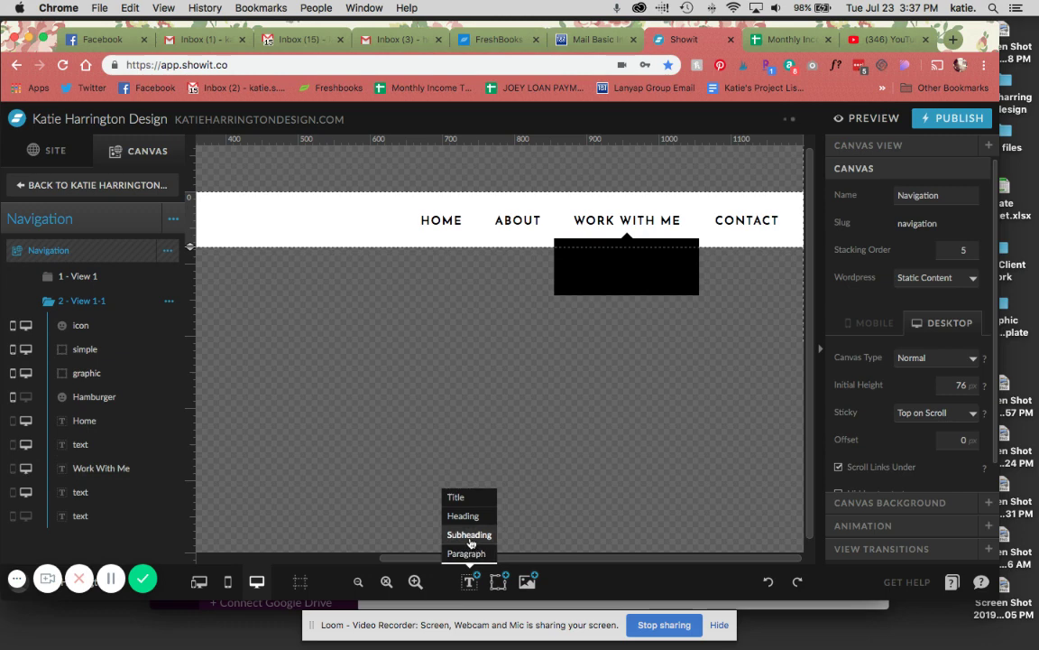
left_click(470, 535)
left_click_drag(362, 225, 593, 257)
left_click(877, 144)
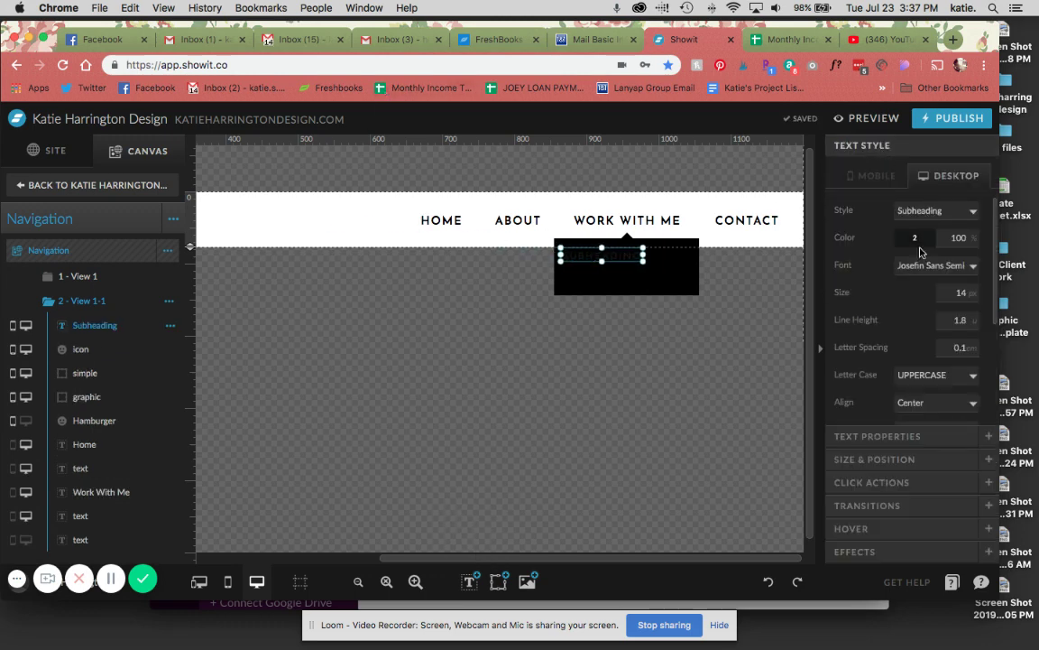
left_click(916, 240)
left_click(885, 252)
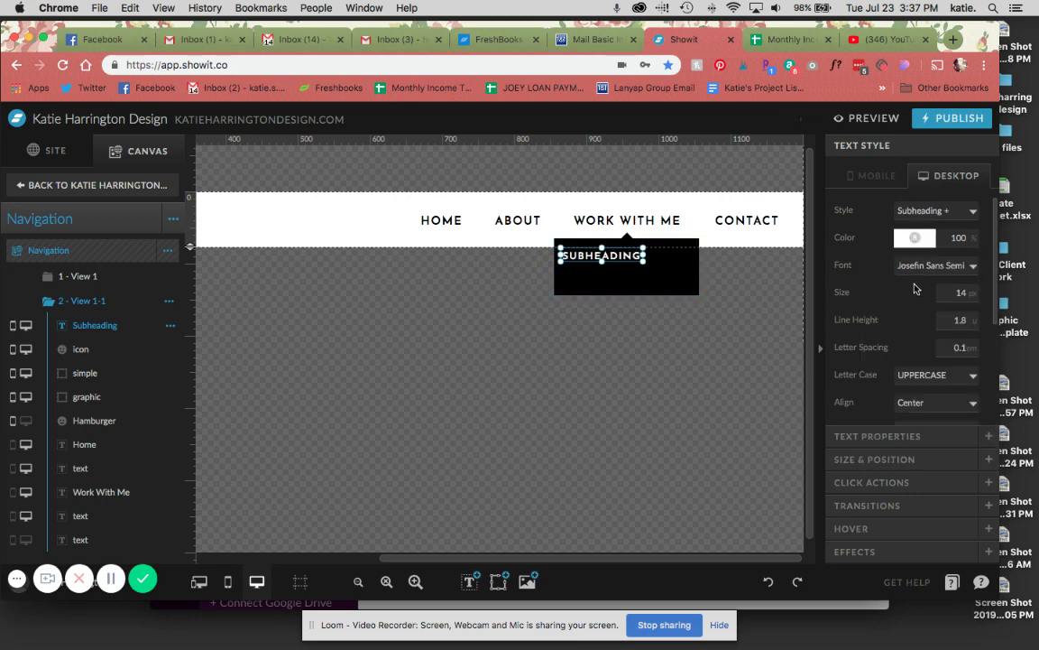
left_click(981, 296)
type("10")
key("Return")
Left-align the subheading and retype it as SHOWIT DEVELOPMENT on one line.
left_click(936, 374)
left_click(929, 374)
left_click(928, 403)
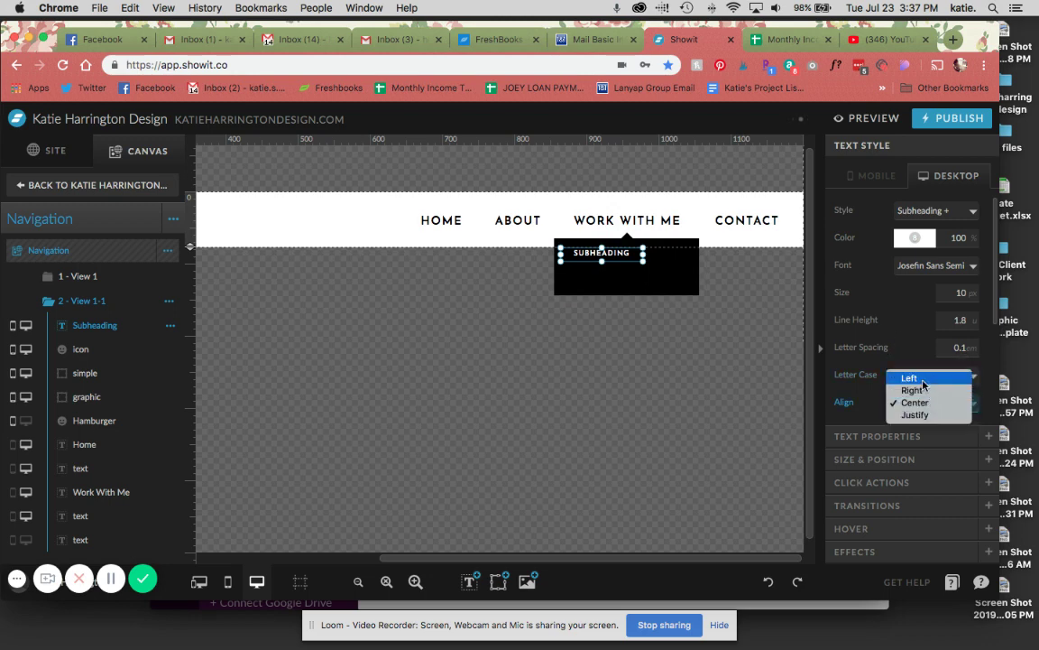
left_click(912, 378)
double_click(616, 253)
double_click(617, 253)
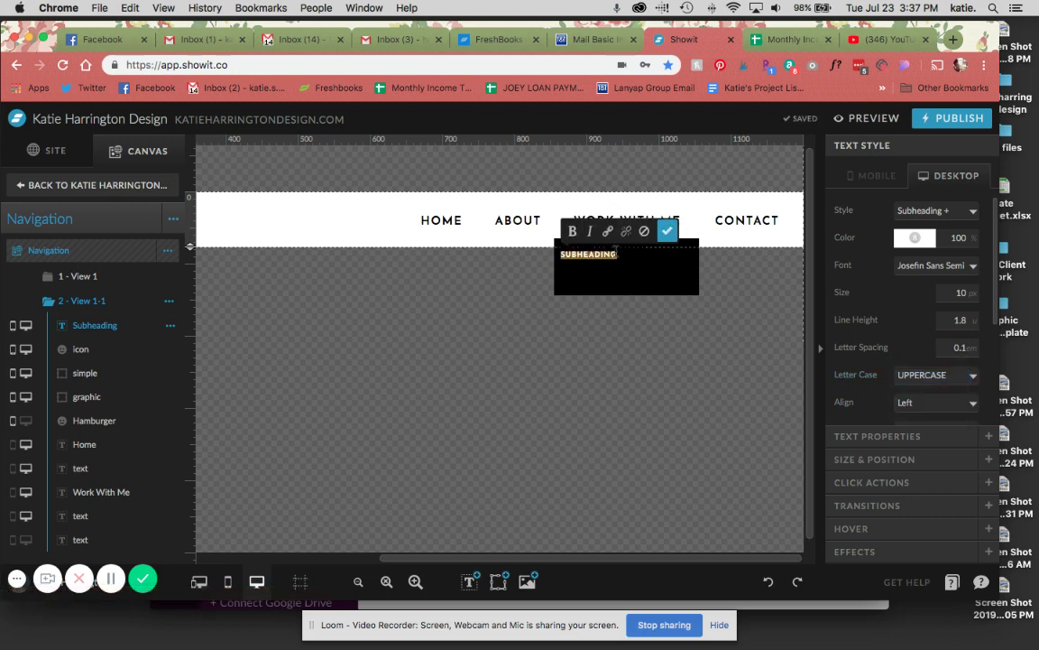
type("S")
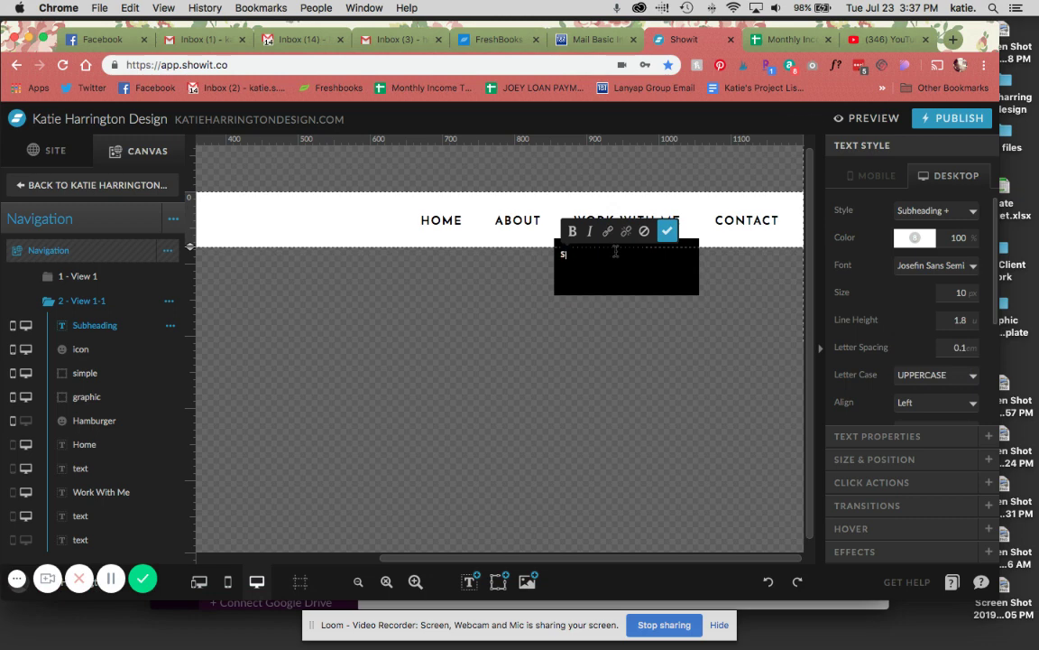
type("howit Developme")
left_click(667, 231)
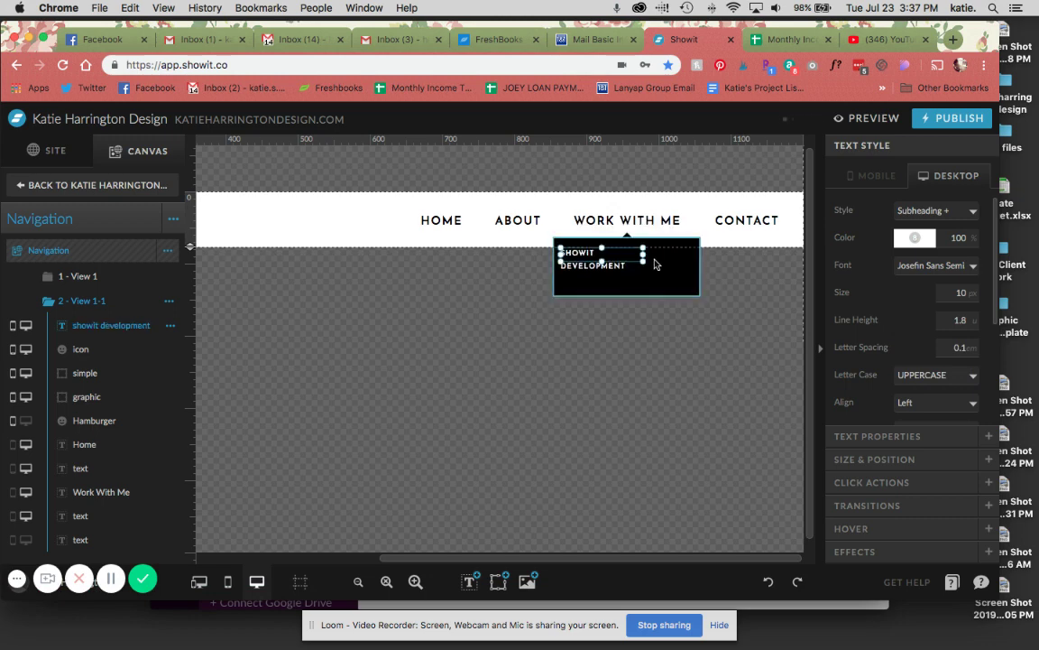
left_click_drag(657, 260, 619, 269)
Duplicate the item and retype the copy as SHOWIT SITE MAINTENANCE on one line.
key("super+d")
double_click(631, 268)
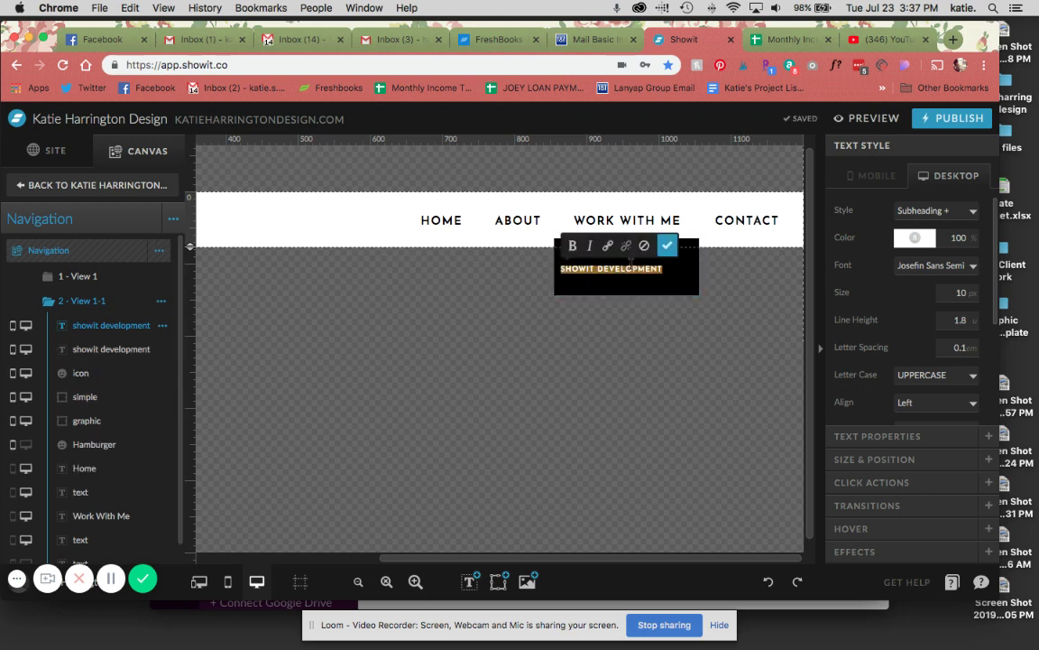
type("s")
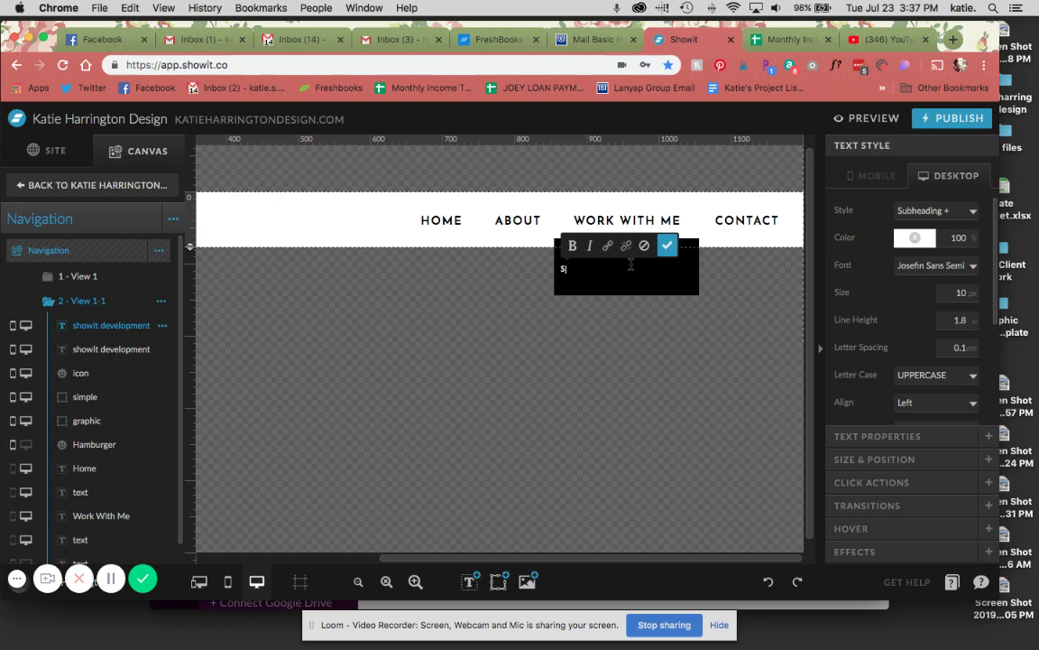
type("howit site maintenance")
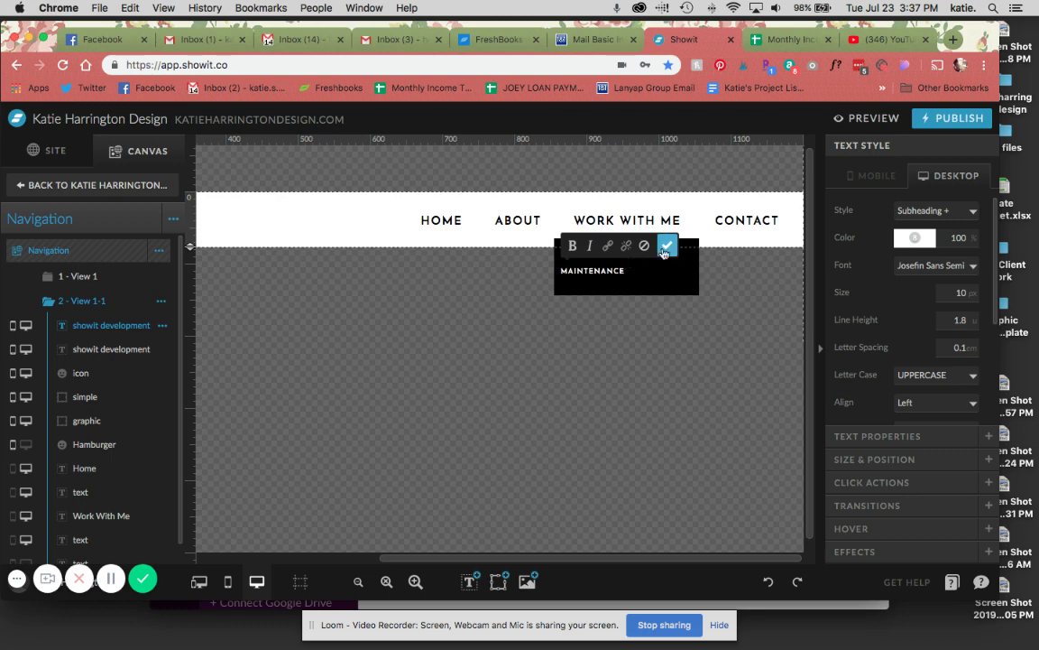
left_click(667, 245)
left_click_drag(677, 270, 688, 271)
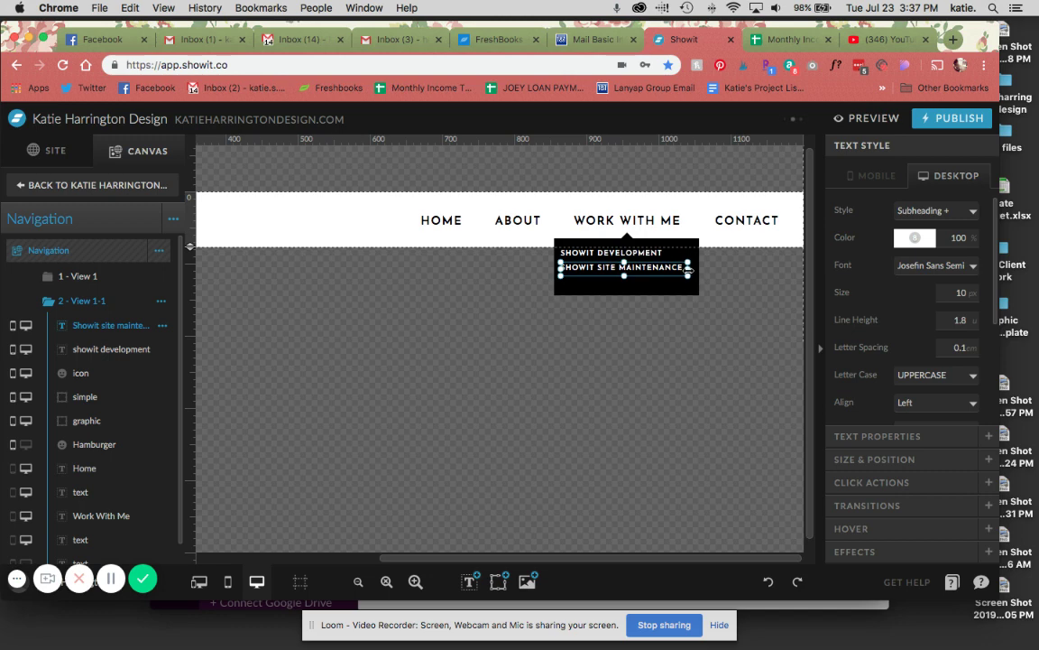
Duplicate again and retype the third item as WEBSITE DESIGN.
key("super+d")
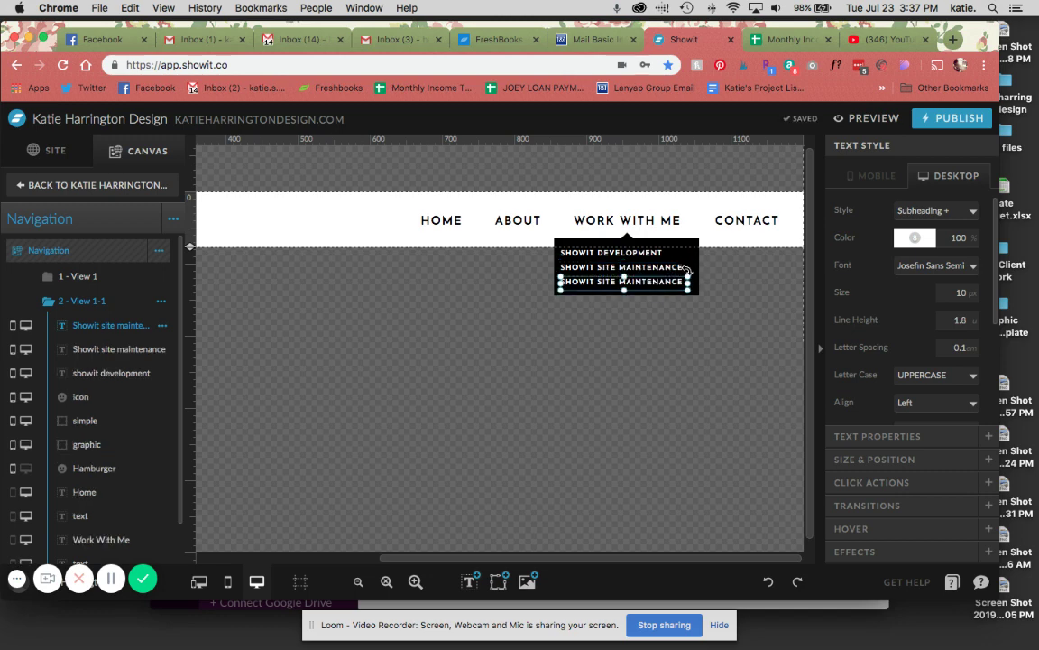
double_click(671, 287)
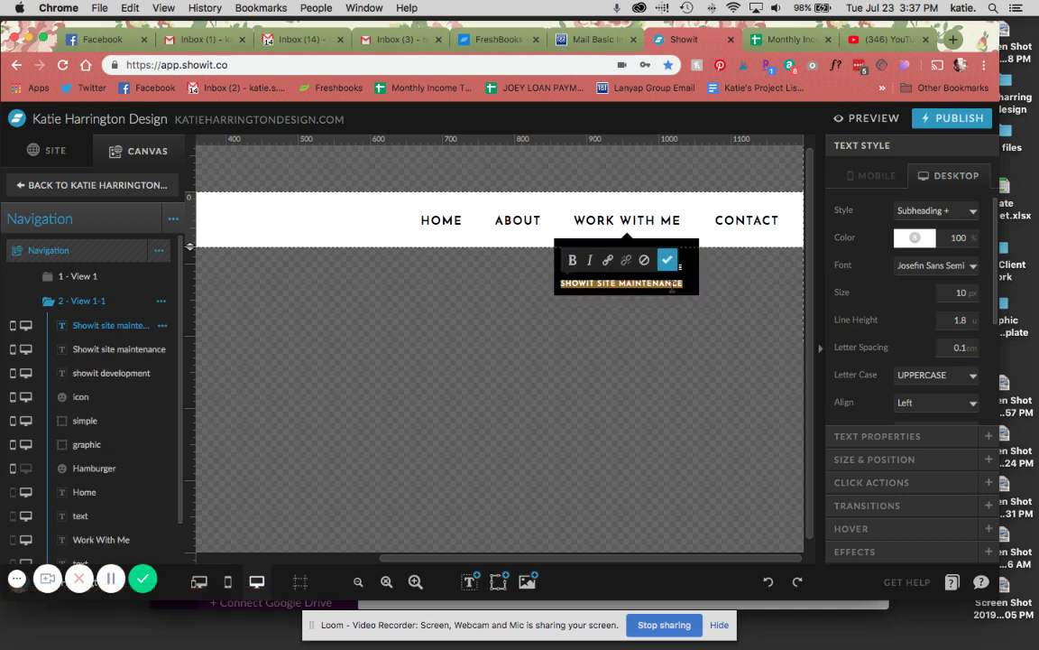
left_click(603, 298)
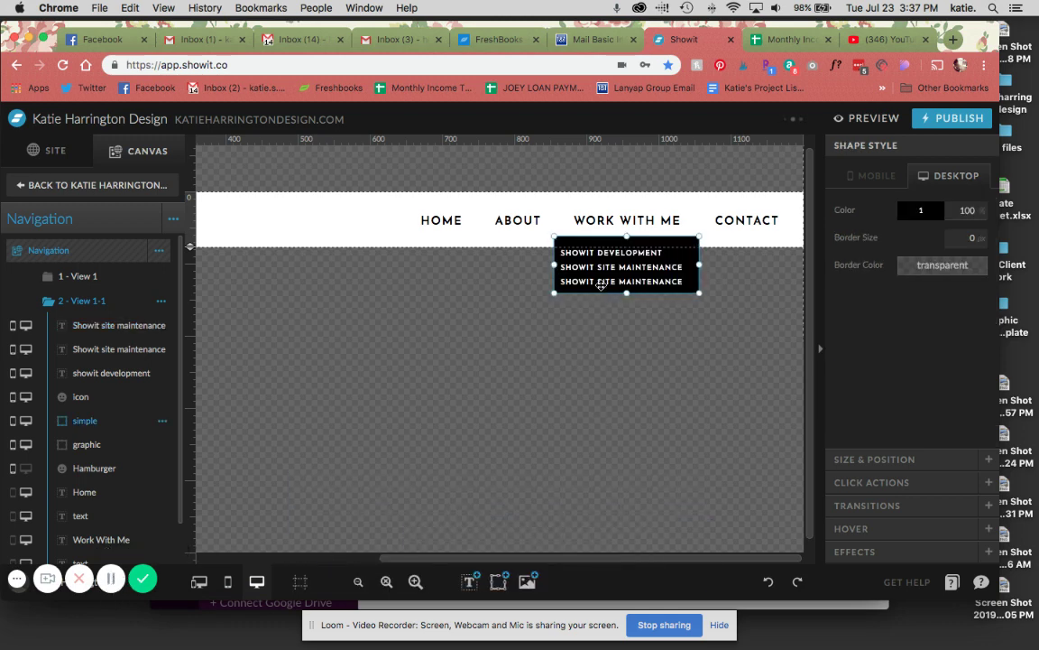
double_click(597, 282)
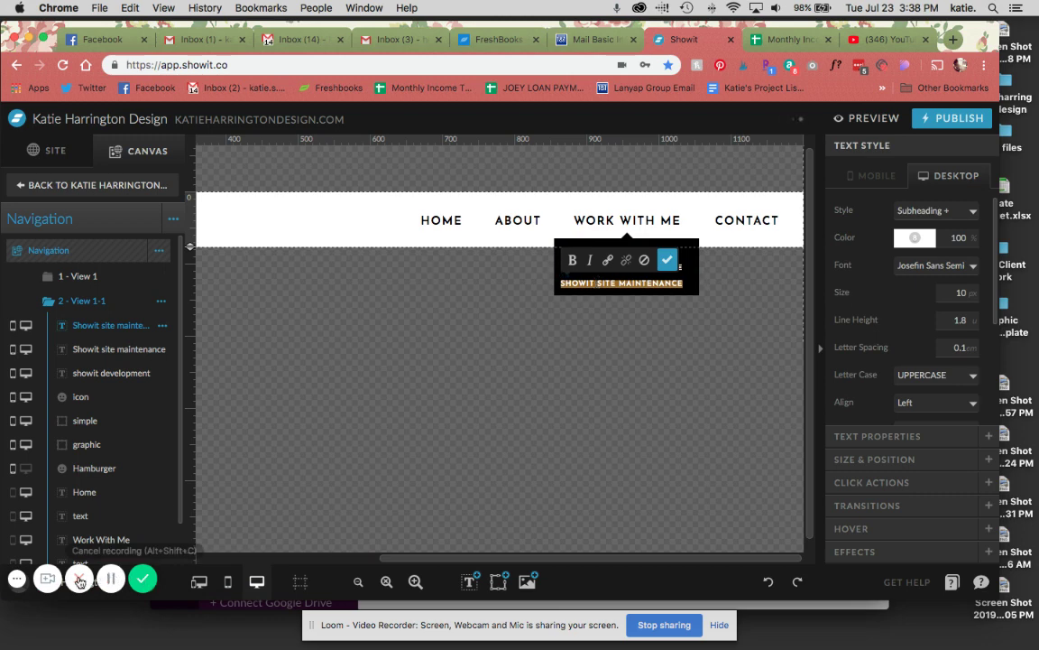
type("We")
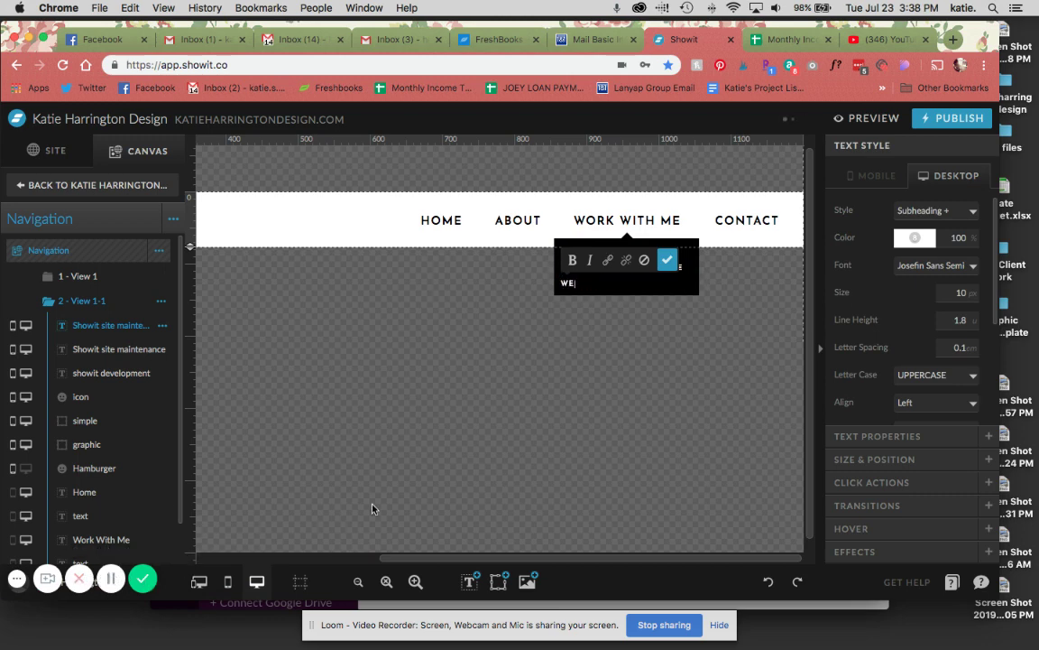
type("bsite Design")
left_click(667, 260)
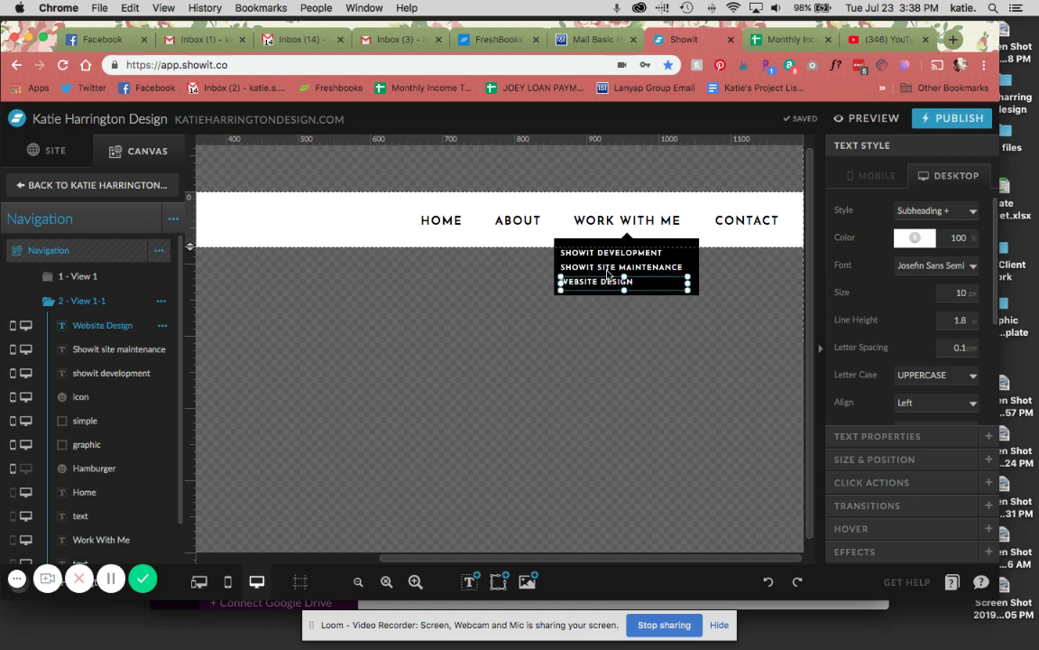
Select the three service items and distribute them evenly in the box.
left_click(578, 267, "shift")
left_click(577, 252, "shift")
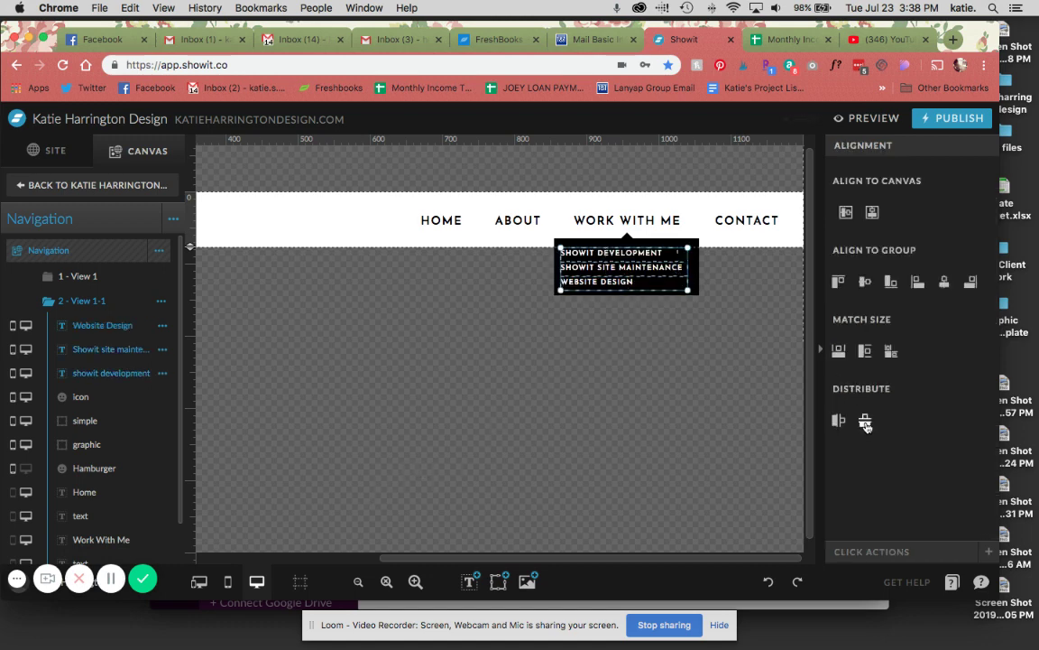
left_click(631, 287)
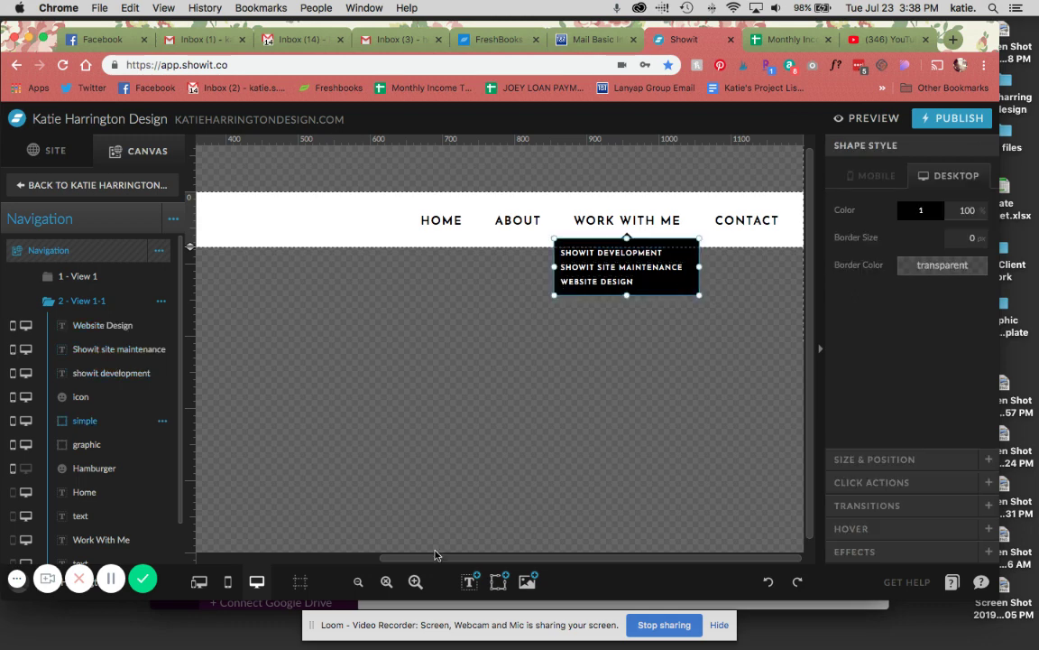
left_click(608, 282)
left_click(608, 268, "shift")
left_click(606, 253, "shift")
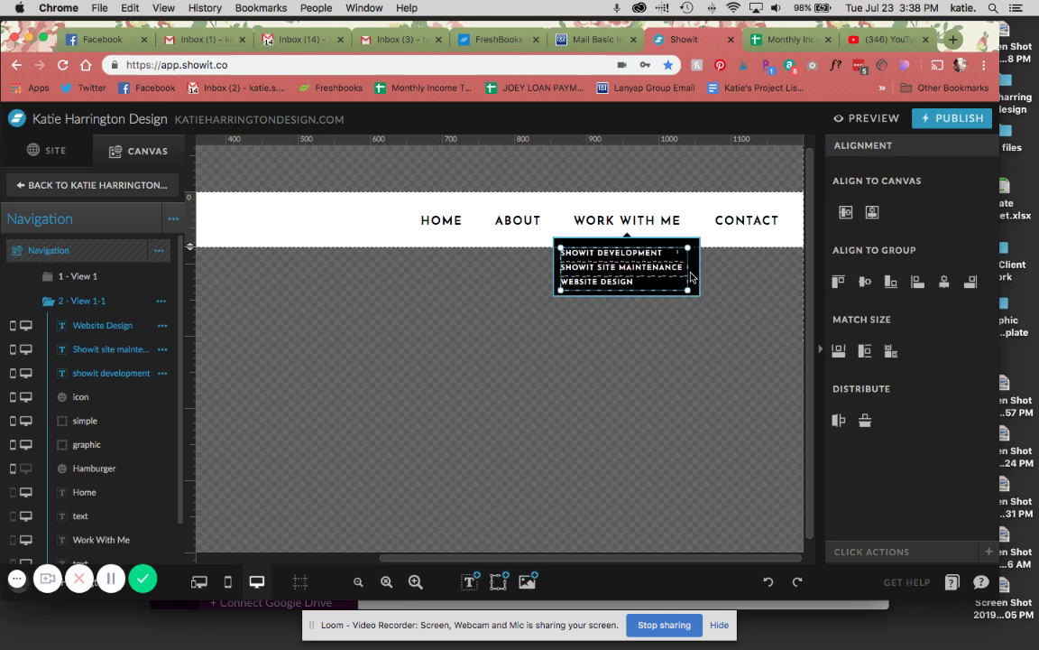
left_click(626, 269)
left_click(415, 582)
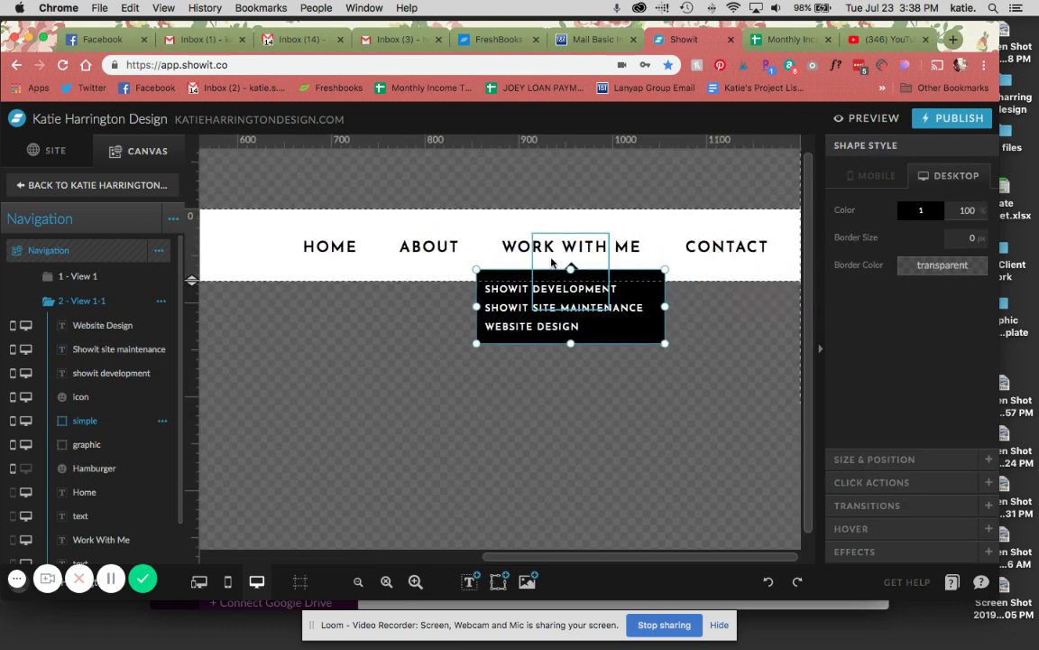
Check SHOWIT DEVELOPMENT's click action, leaving the link type as None.
left_click(492, 271)
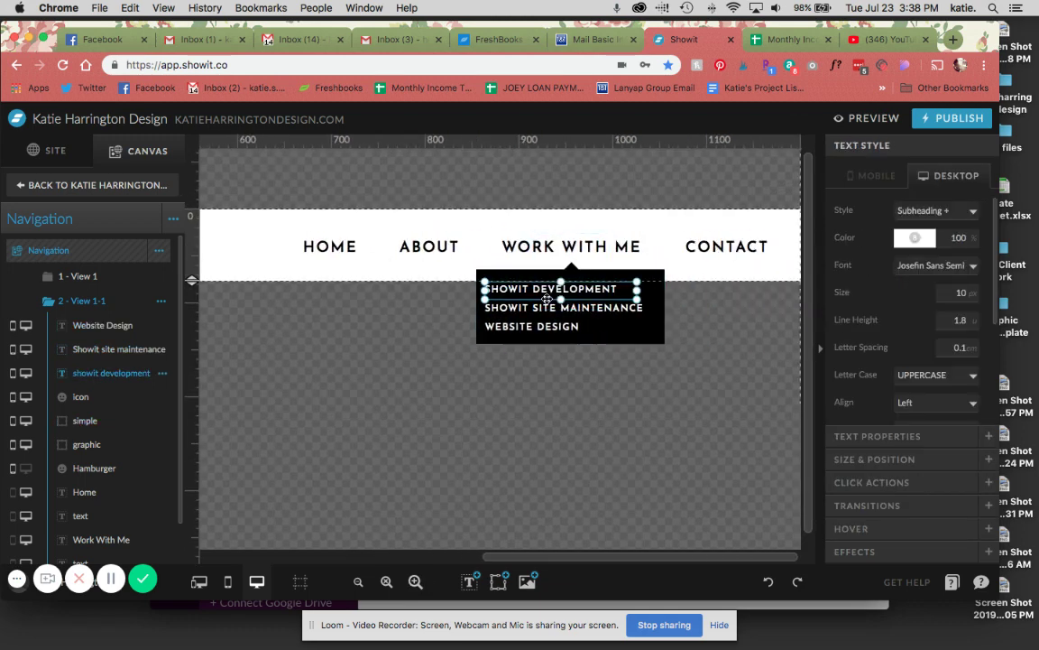
left_click(858, 486)
left_click(939, 282)
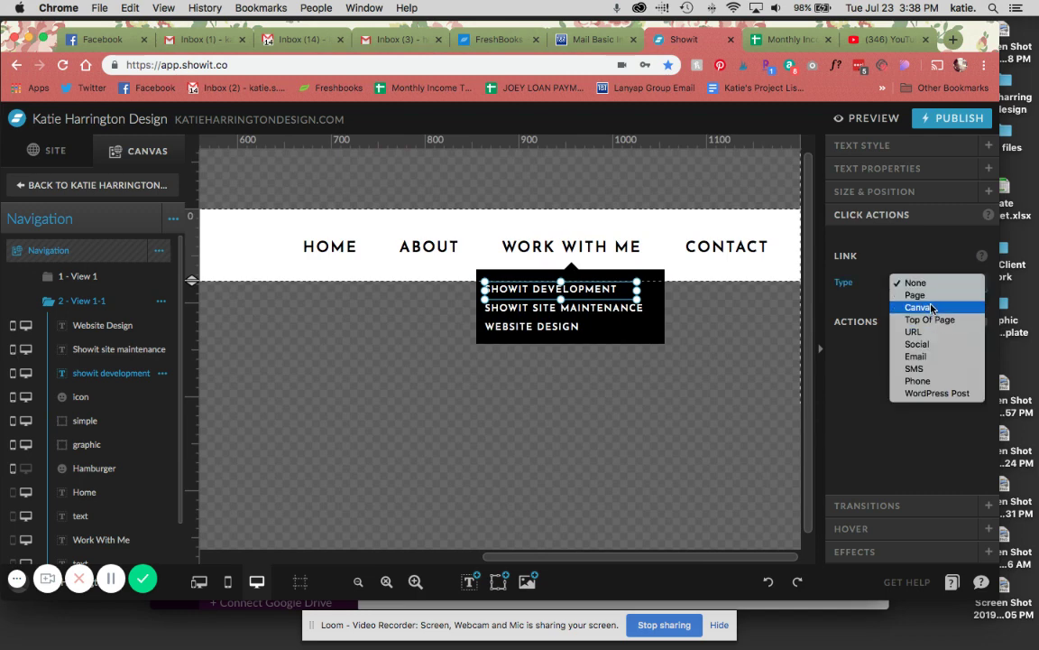
left_click(928, 263)
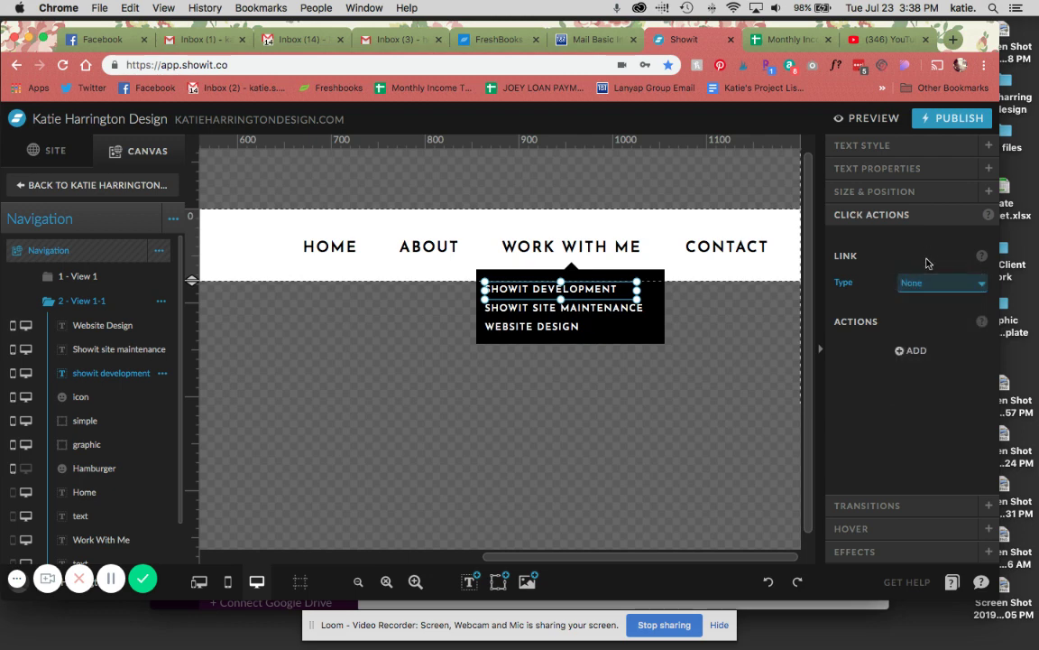
Set a custom hover effect fading the service links to 50% opacity.
left_click(569, 308)
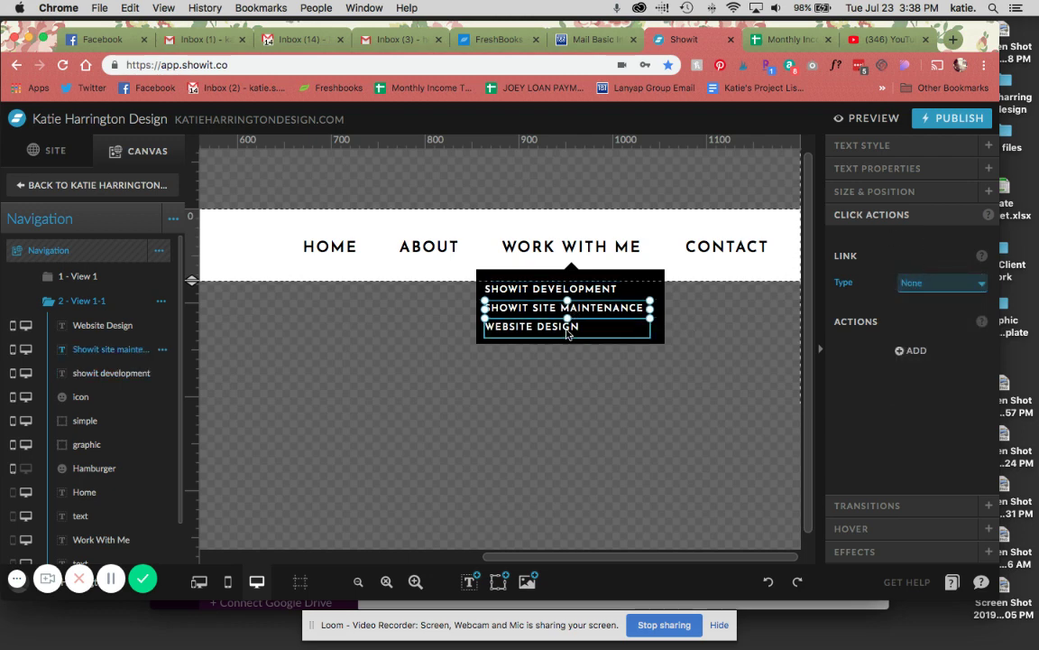
left_click(571, 322)
left_click(568, 310)
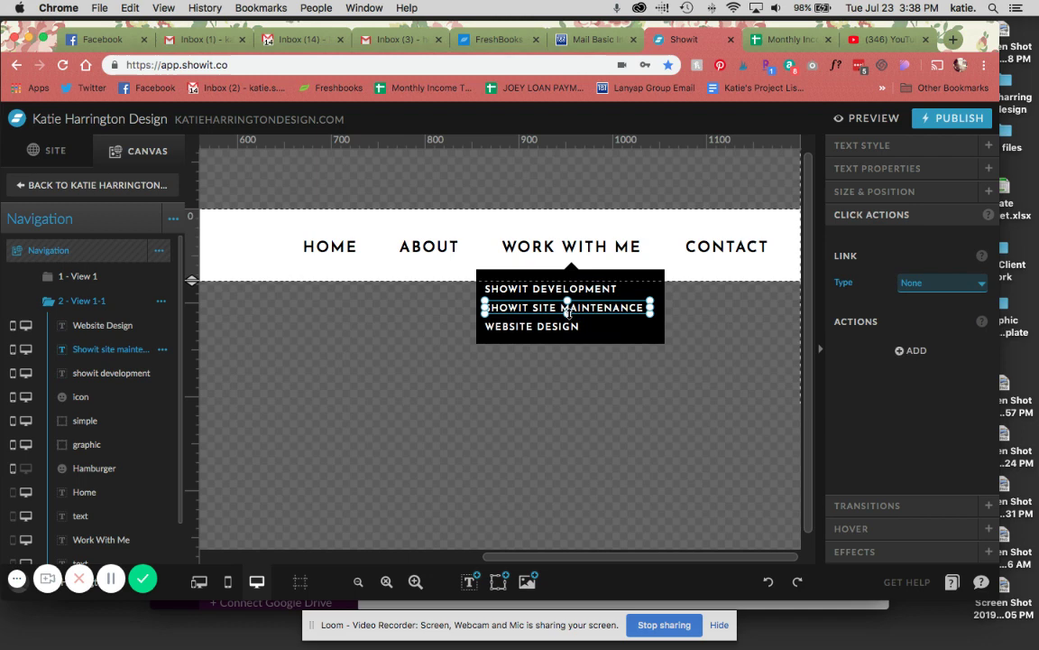
left_click(897, 505)
left_click(900, 527)
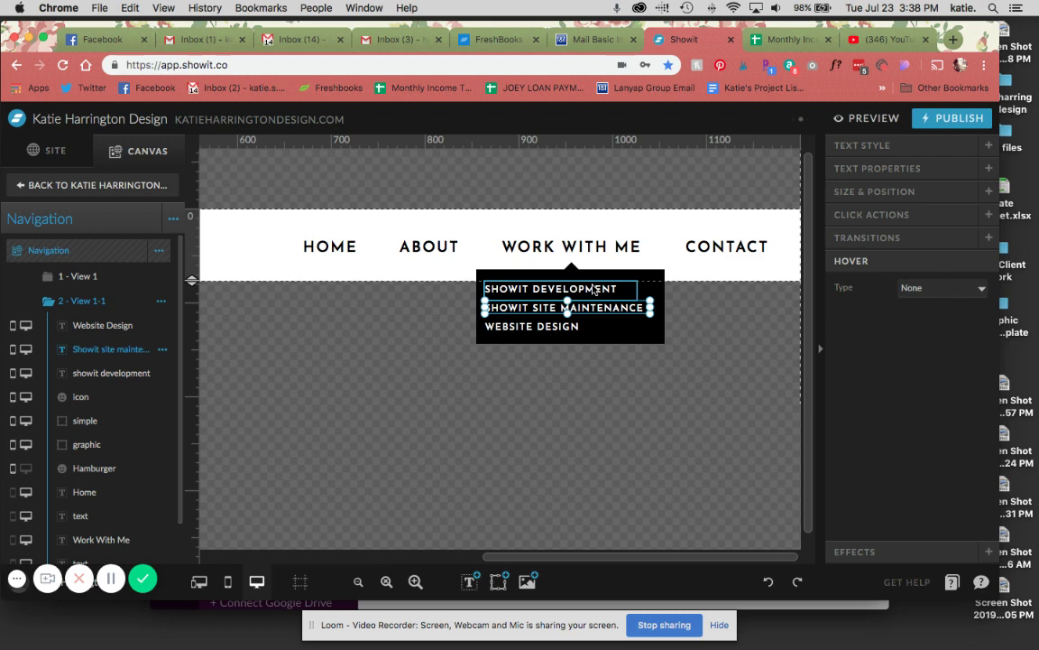
left_click(938, 288)
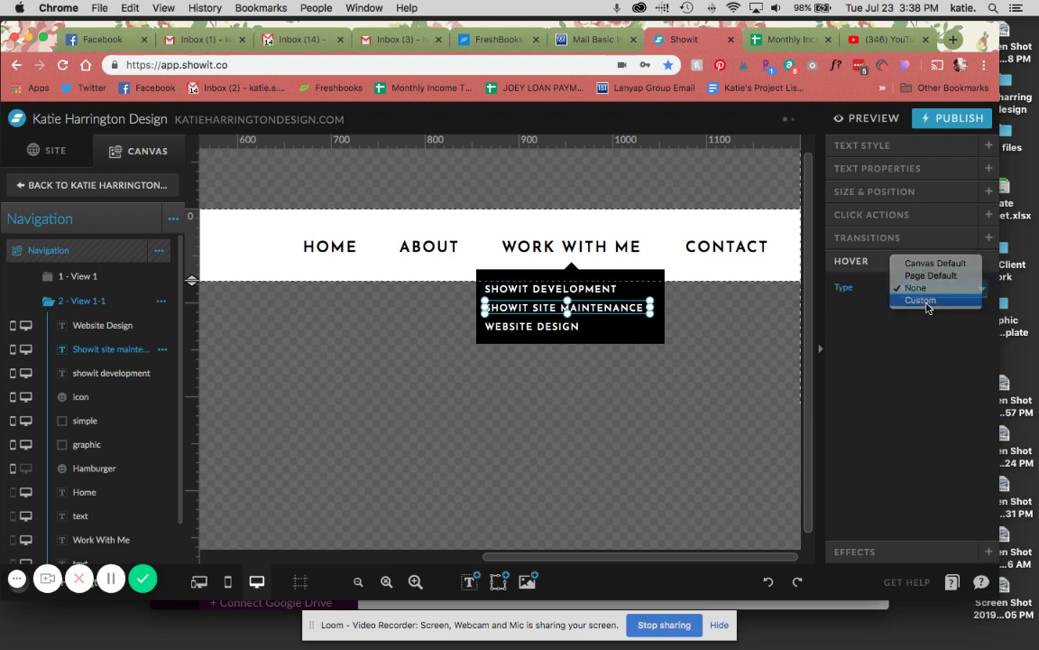
left_click(929, 301)
left_click(965, 315)
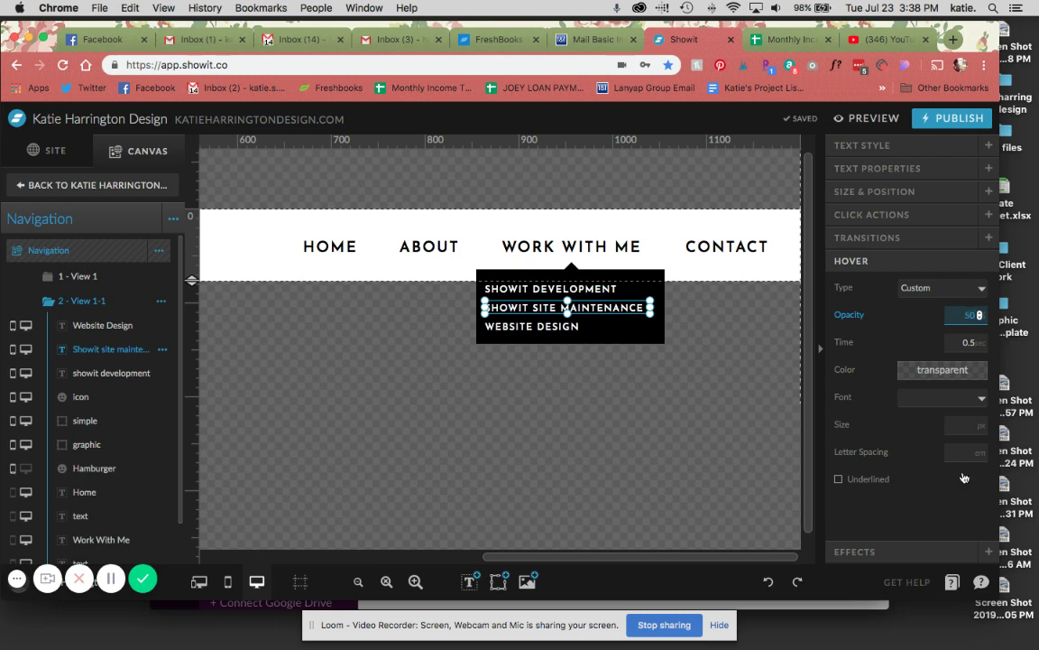
left_click(594, 307)
left_click(570, 288)
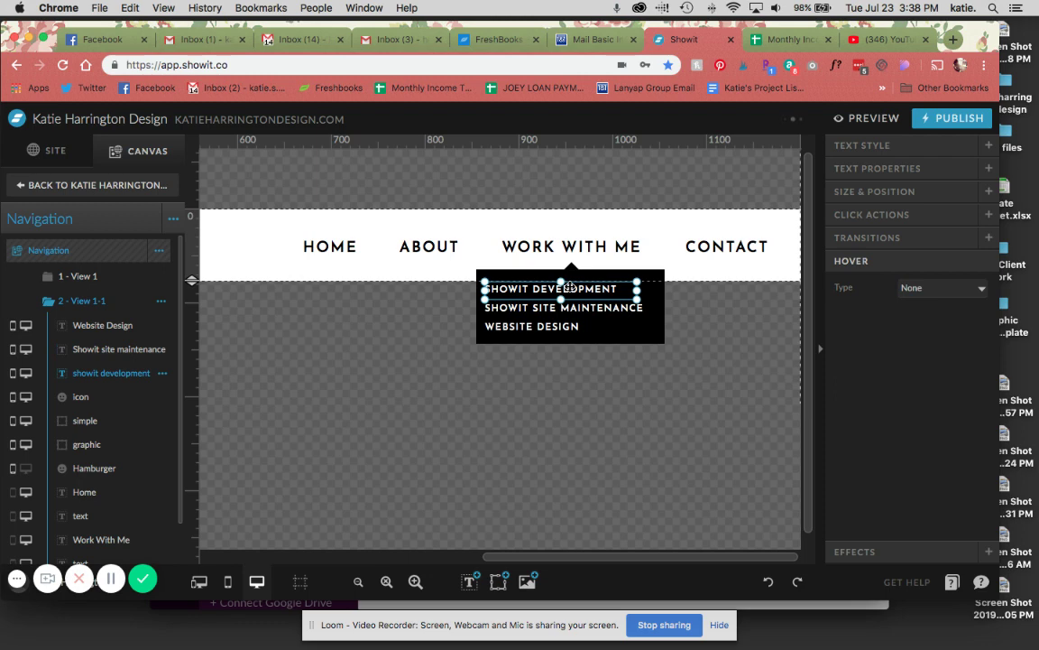
left_click(557, 329)
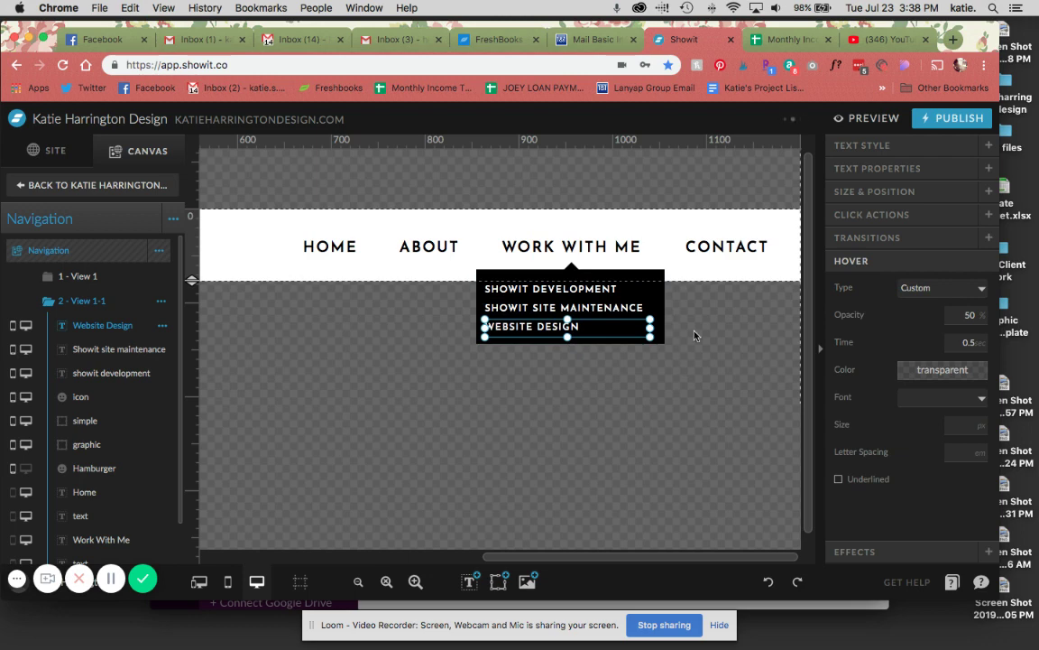
Link View 1's WORK WITH ME to This Canvas, View 2, then open 2 - View 1-1.
left_click(663, 276)
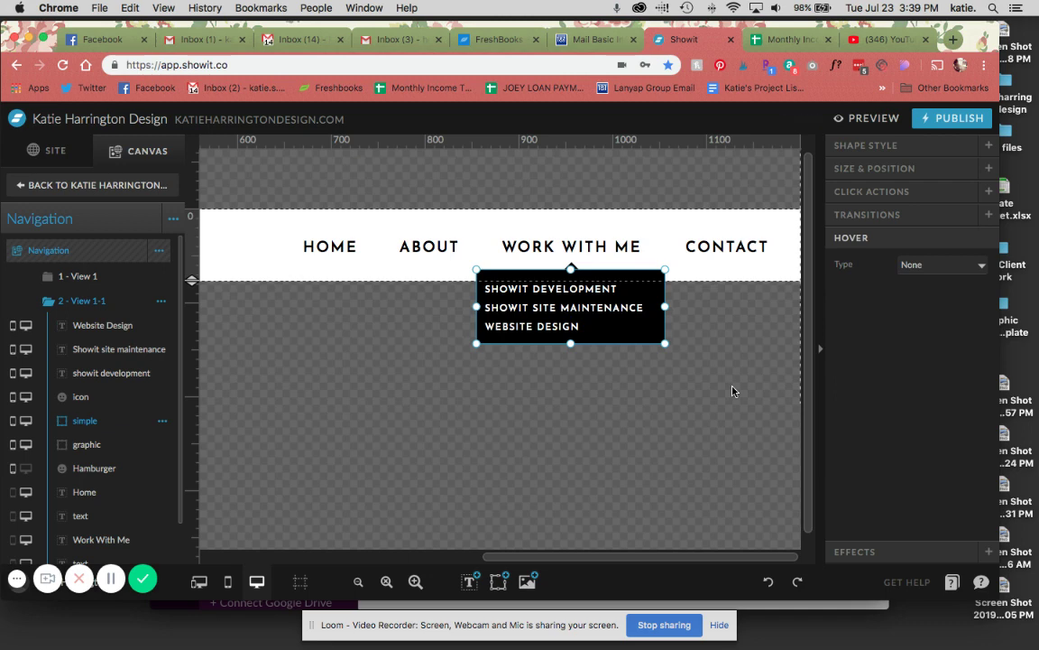
left_click(83, 276)
left_click(540, 249)
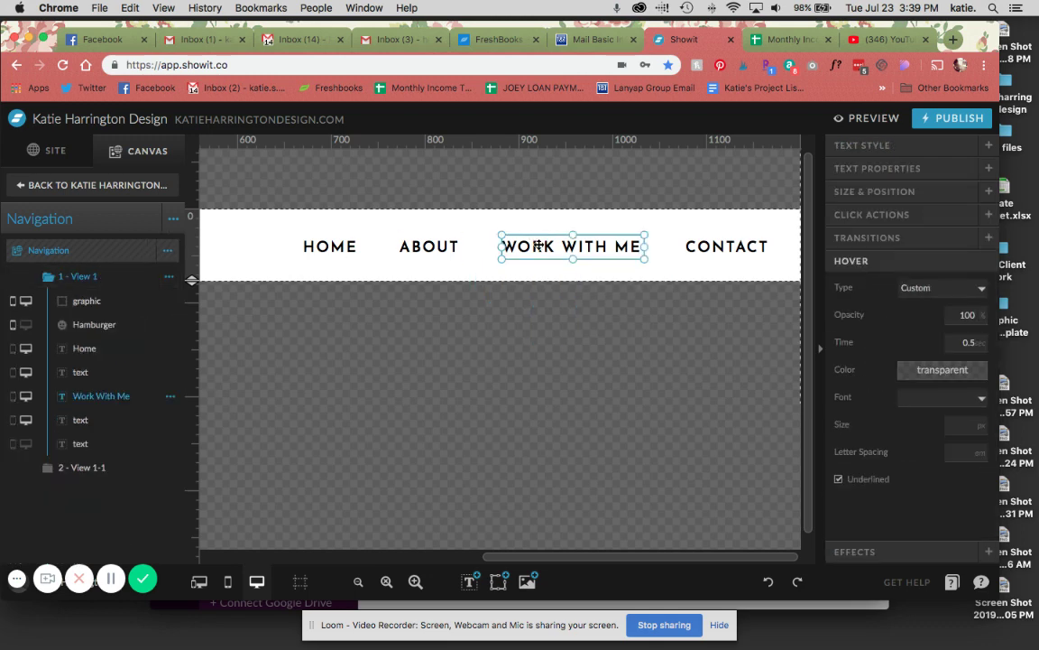
left_click(867, 217)
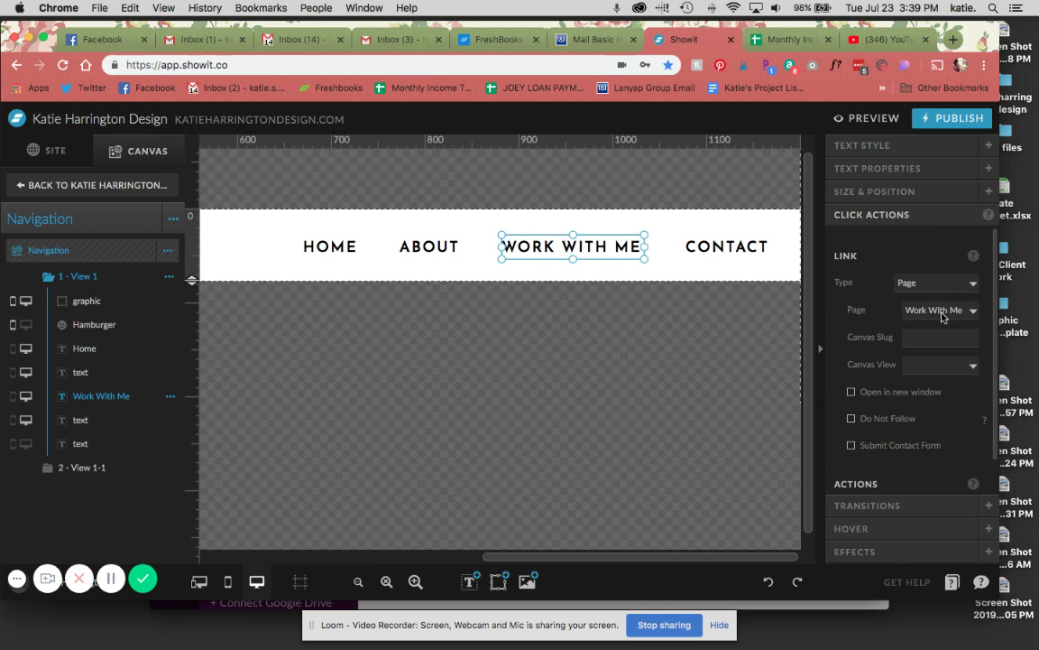
left_click(924, 284)
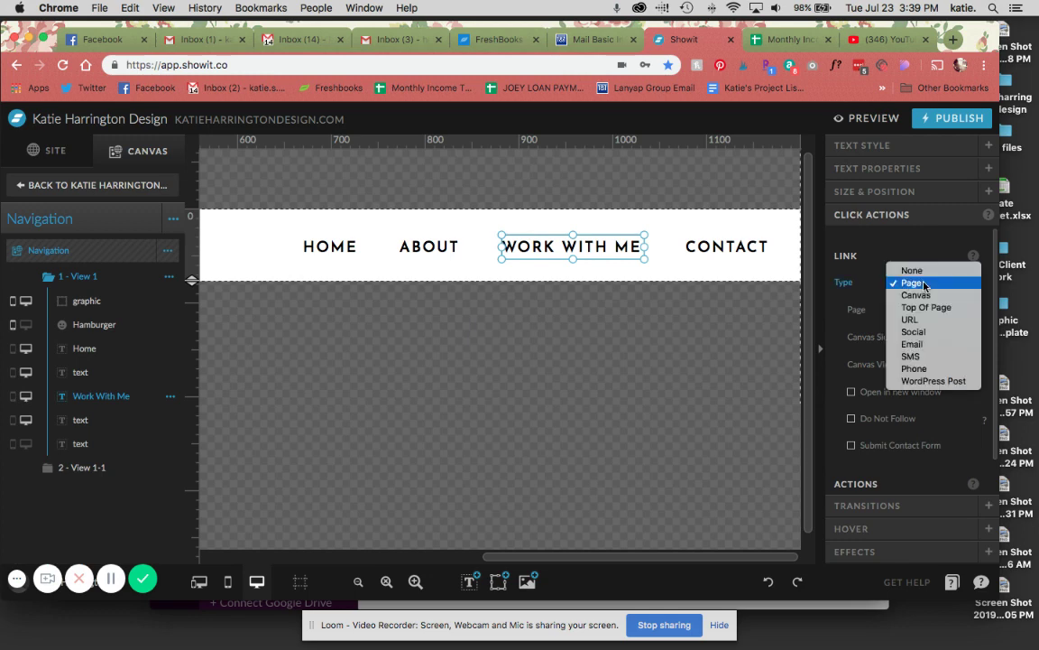
left_click(921, 295)
left_click(946, 309)
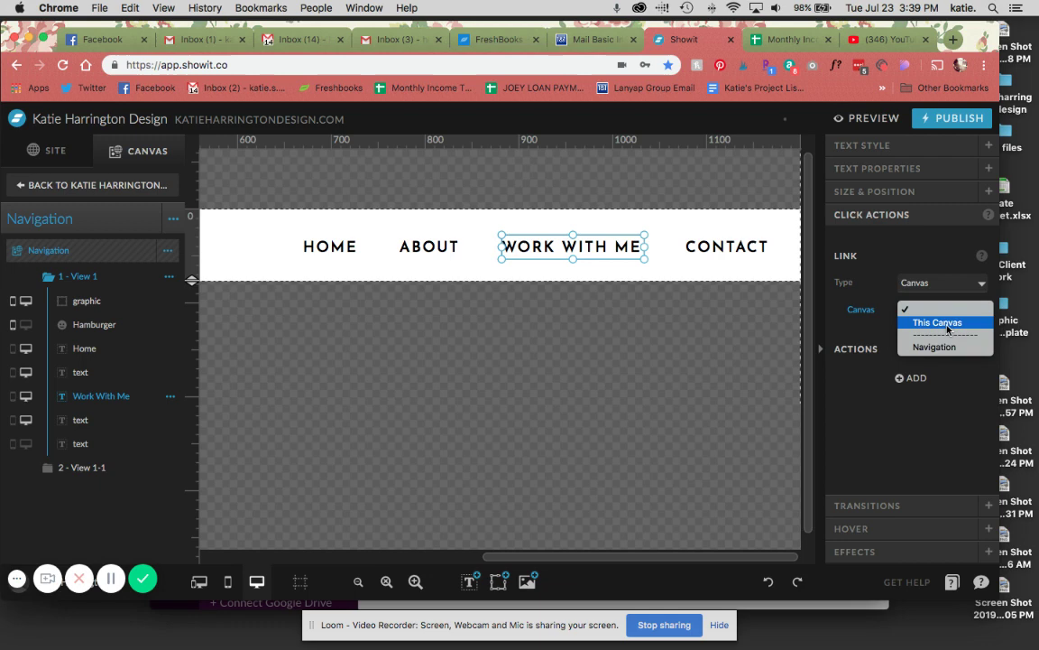
left_click(948, 323)
left_click(947, 337)
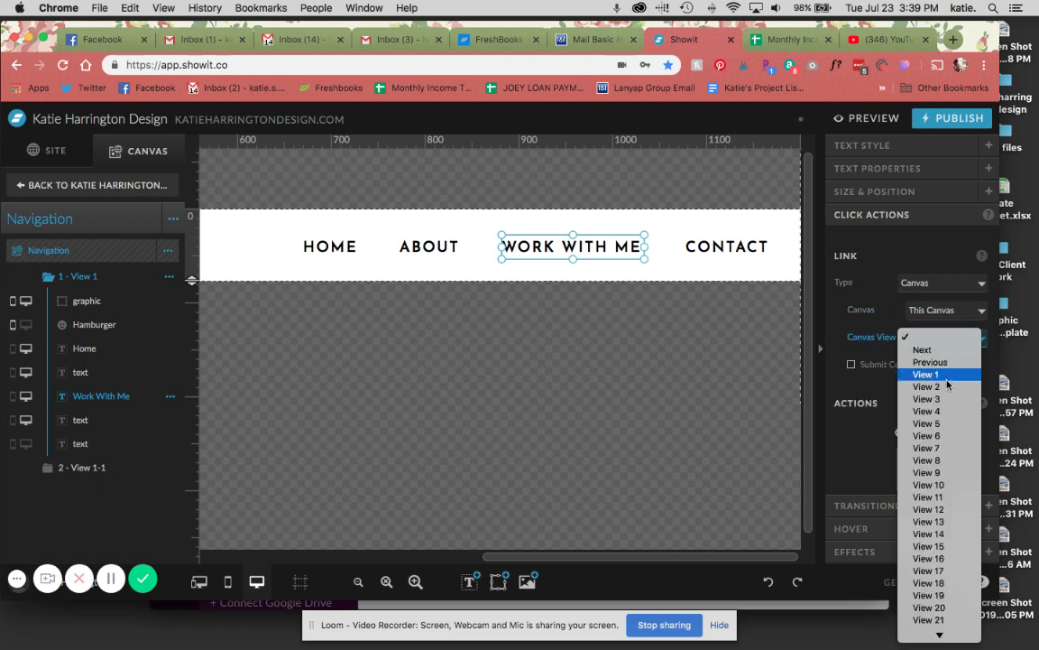
left_click(946, 388)
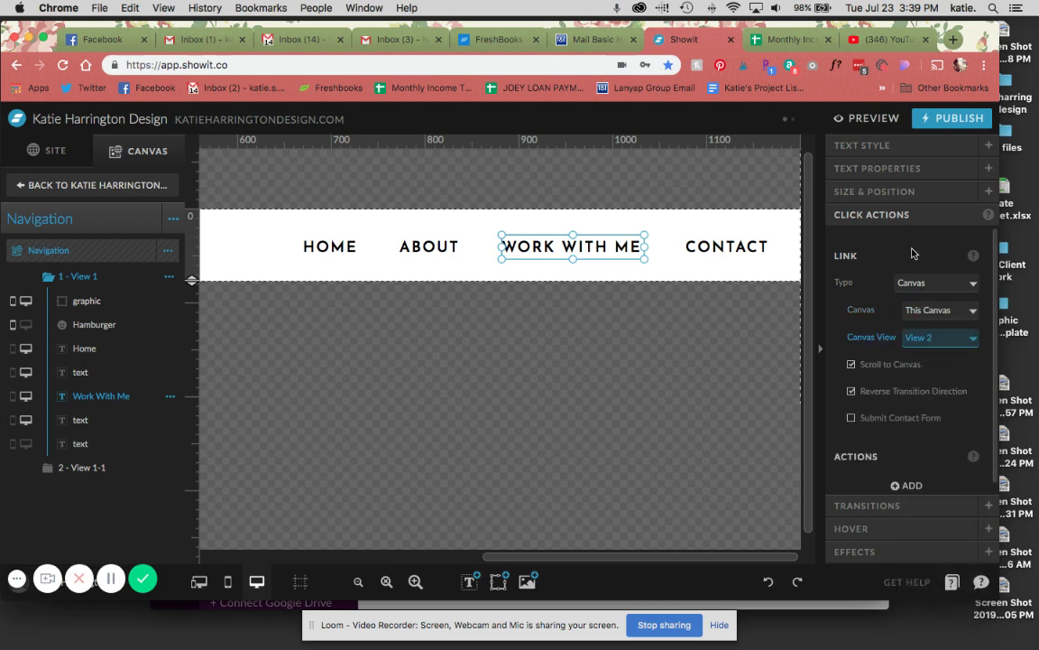
left_click(109, 466)
left_click(569, 244)
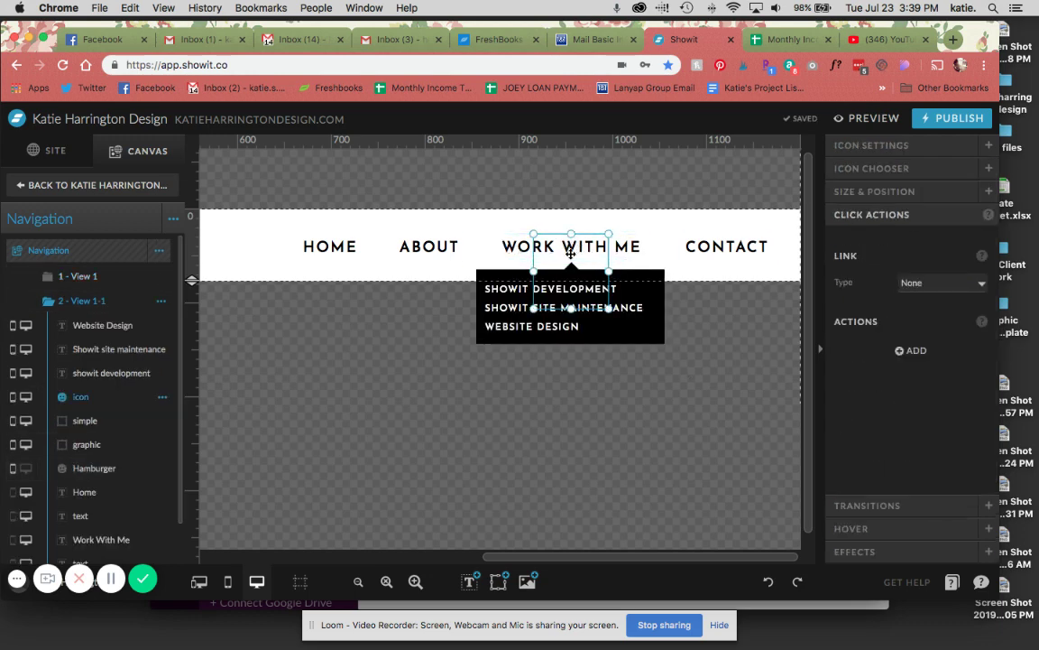
Move View 2's WORK WITH ME layer to the top and link it to This Canvas, View 1.
left_click(515, 247)
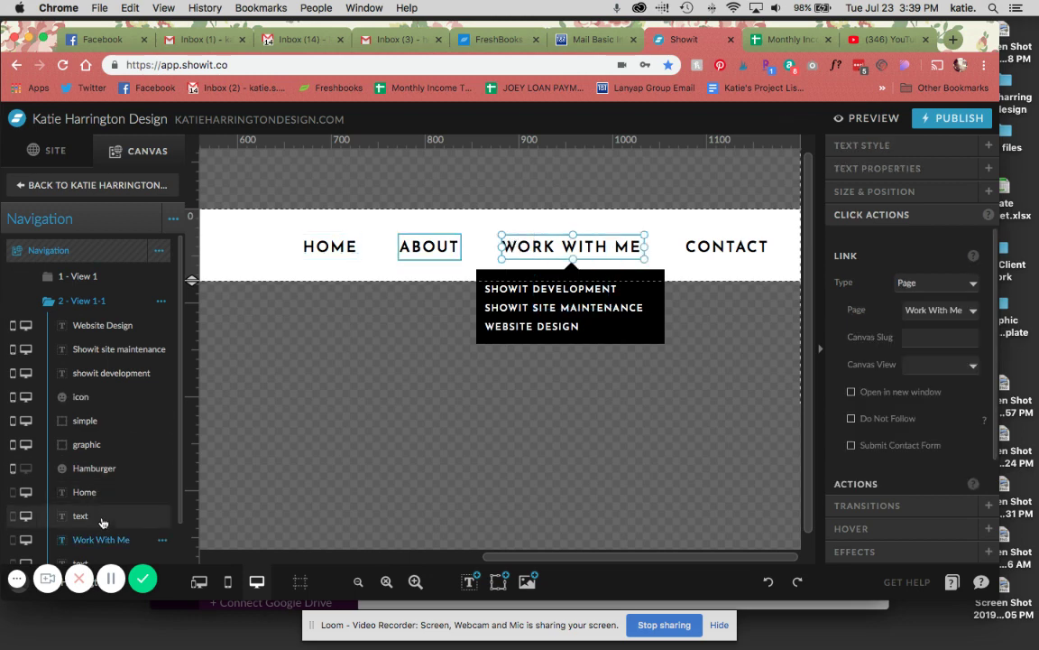
left_click_drag(103, 540, 122, 329)
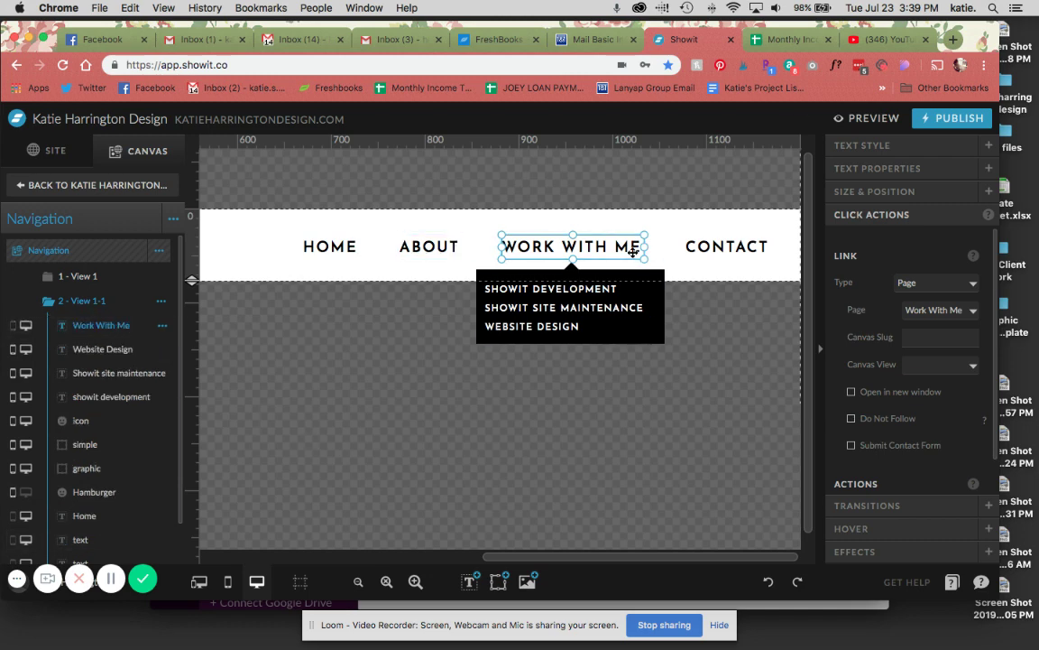
left_click(944, 287)
left_click(916, 295)
left_click(934, 310)
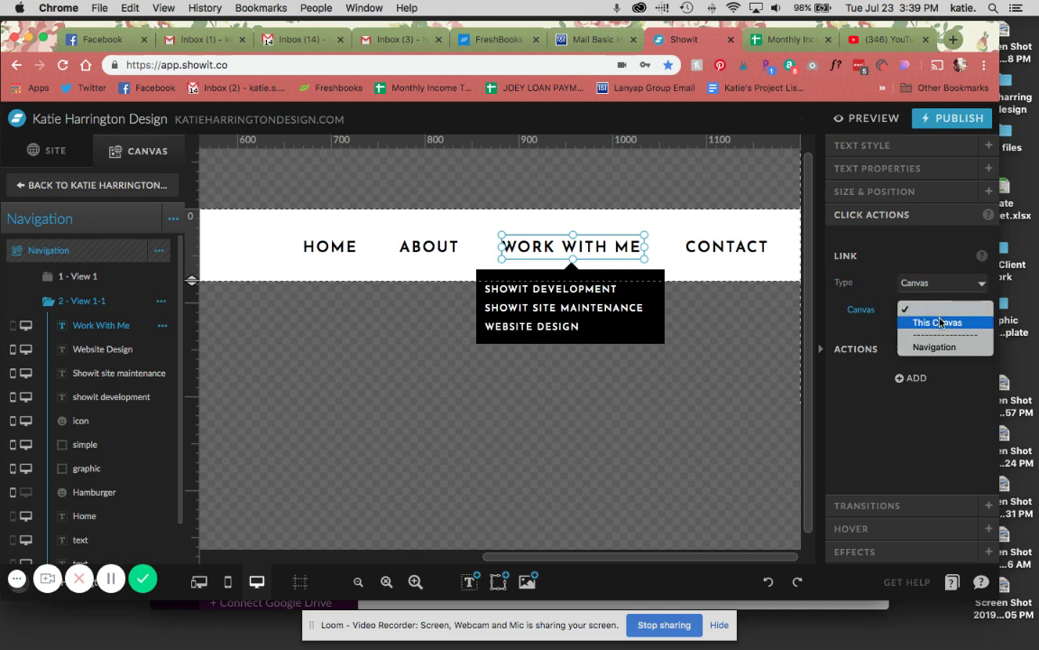
left_click(939, 322)
left_click(940, 337)
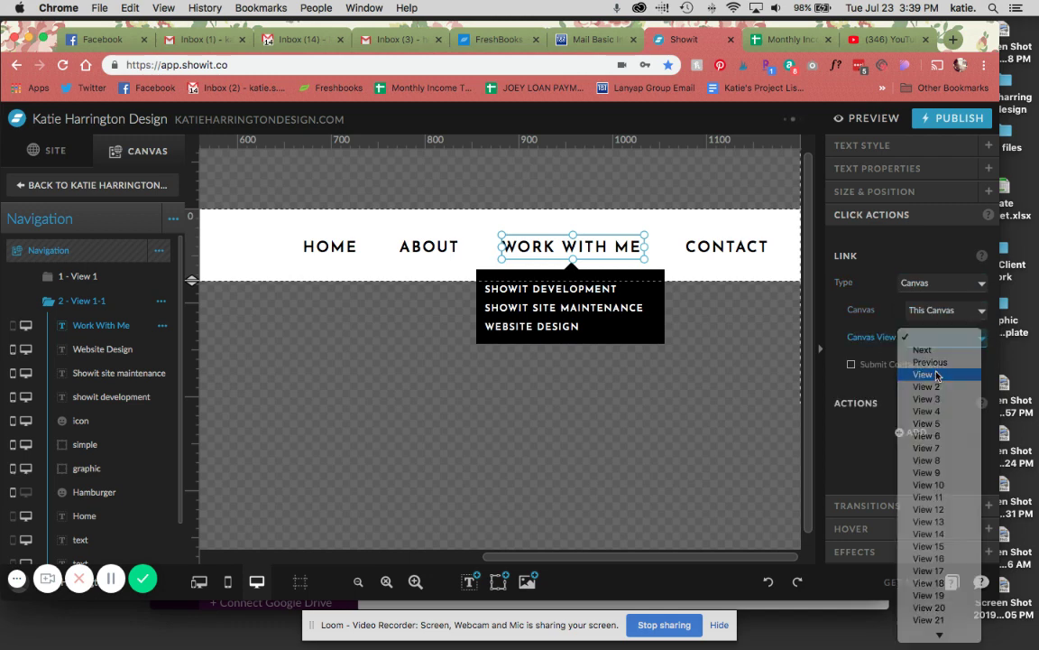
left_click(938, 375)
left_click(107, 278)
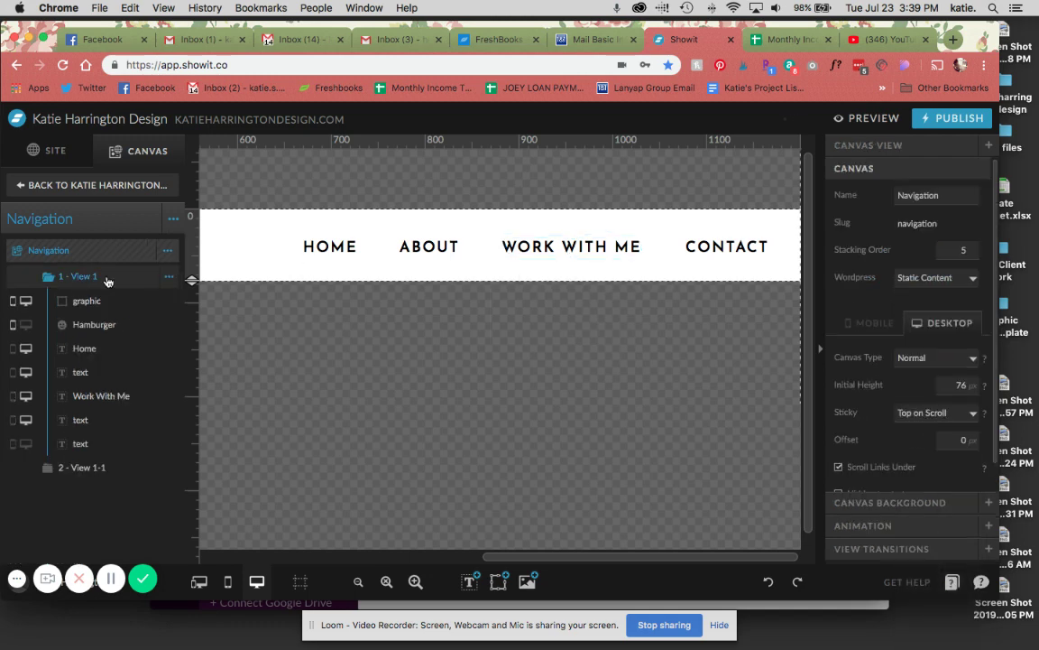
Preview the site in a new tab, check WORK WITH ME's three-link drop-down, and return to Showit.
left_click(90, 184)
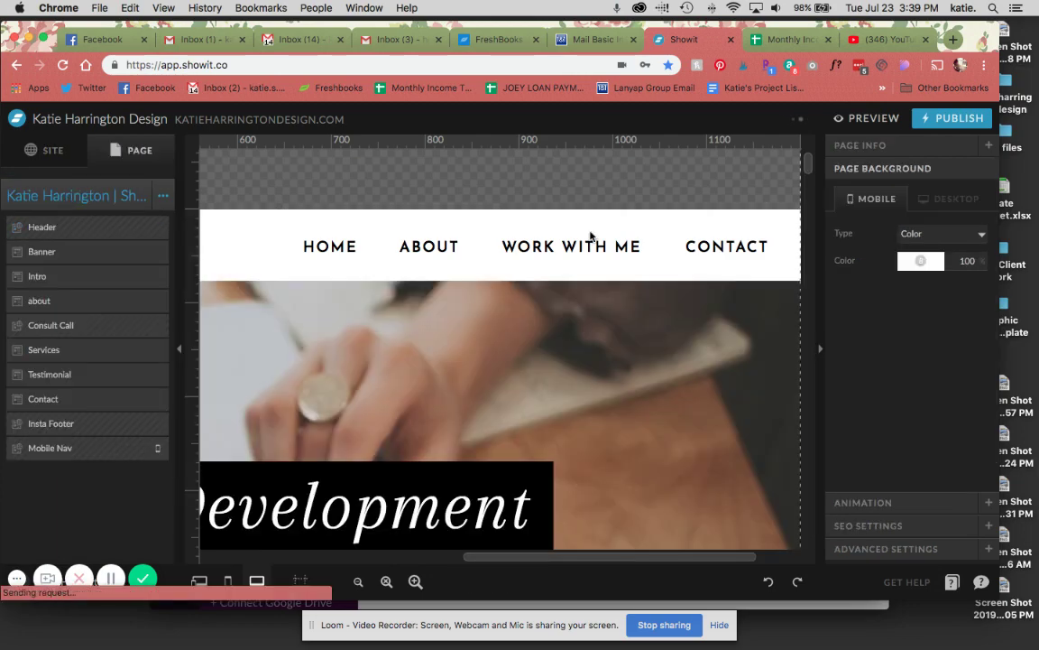
left_click(866, 118)
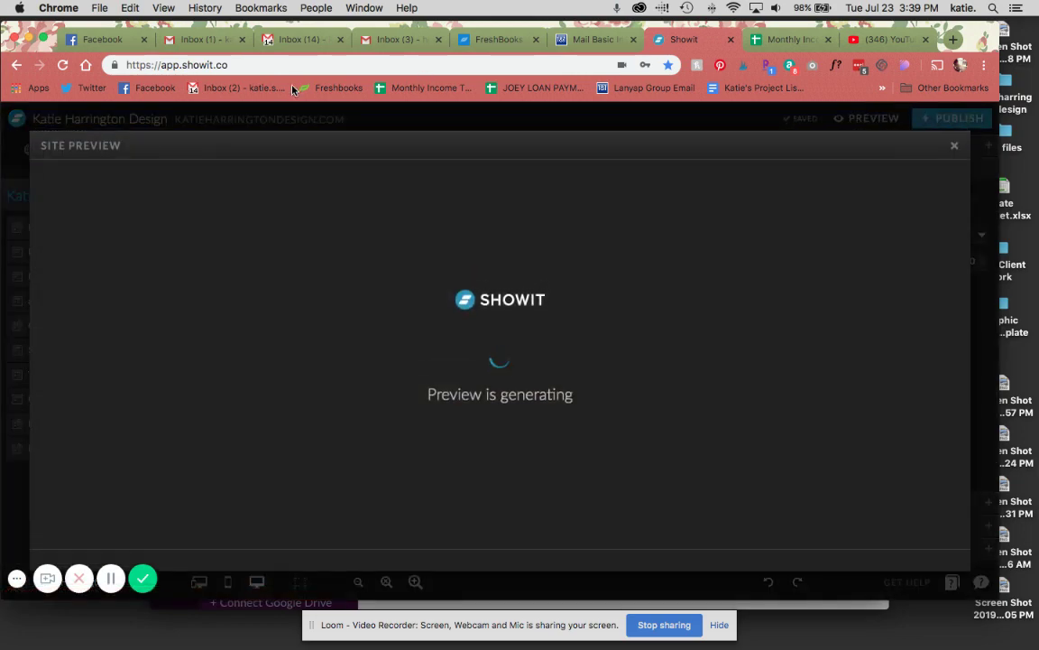
left_click(190, 146)
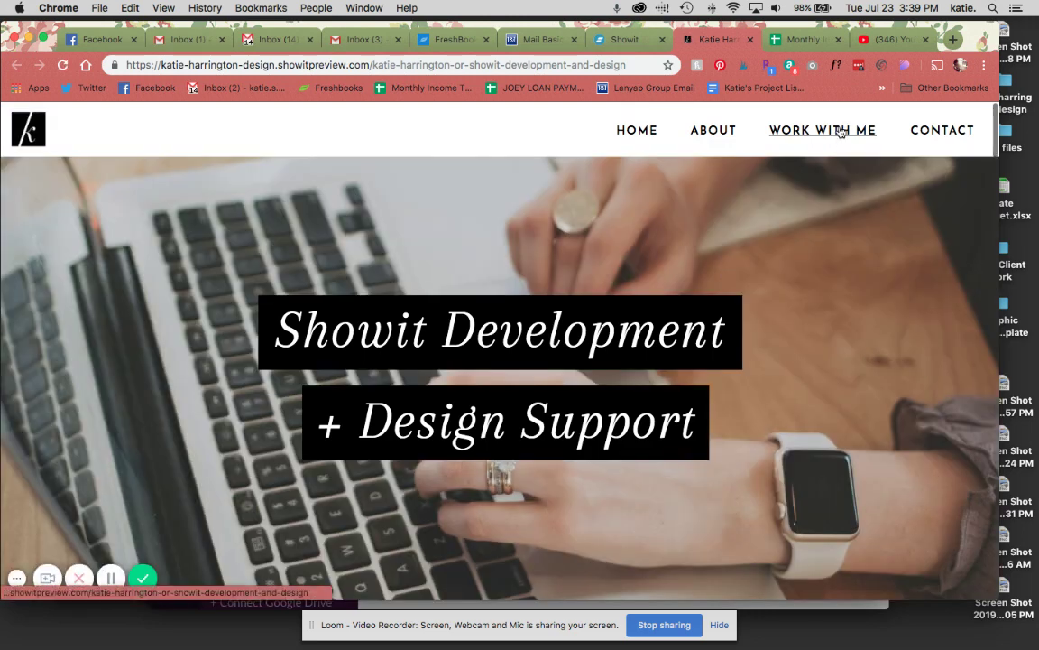
mouse_move(841, 132)
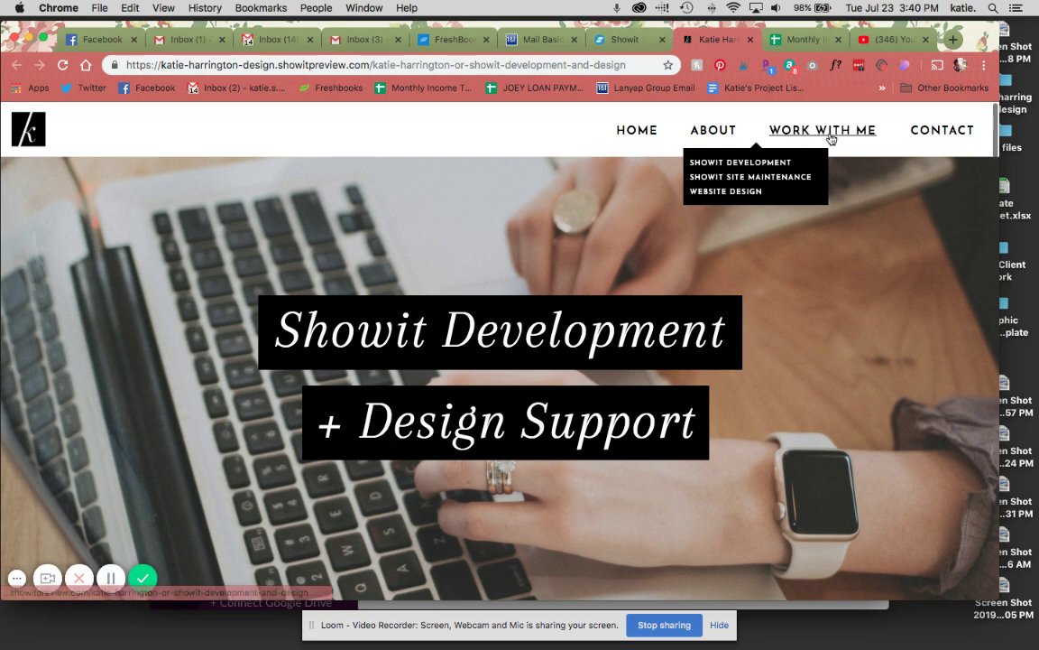
left_click(647, 43)
left_click(953, 146)
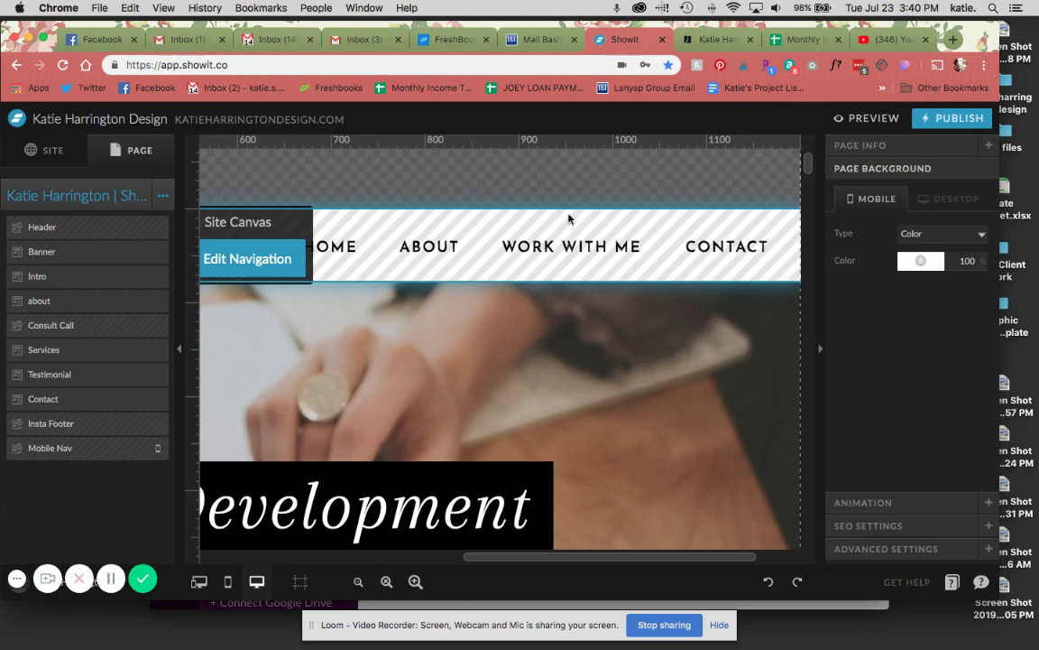
left_click(249, 261)
left_click(550, 244)
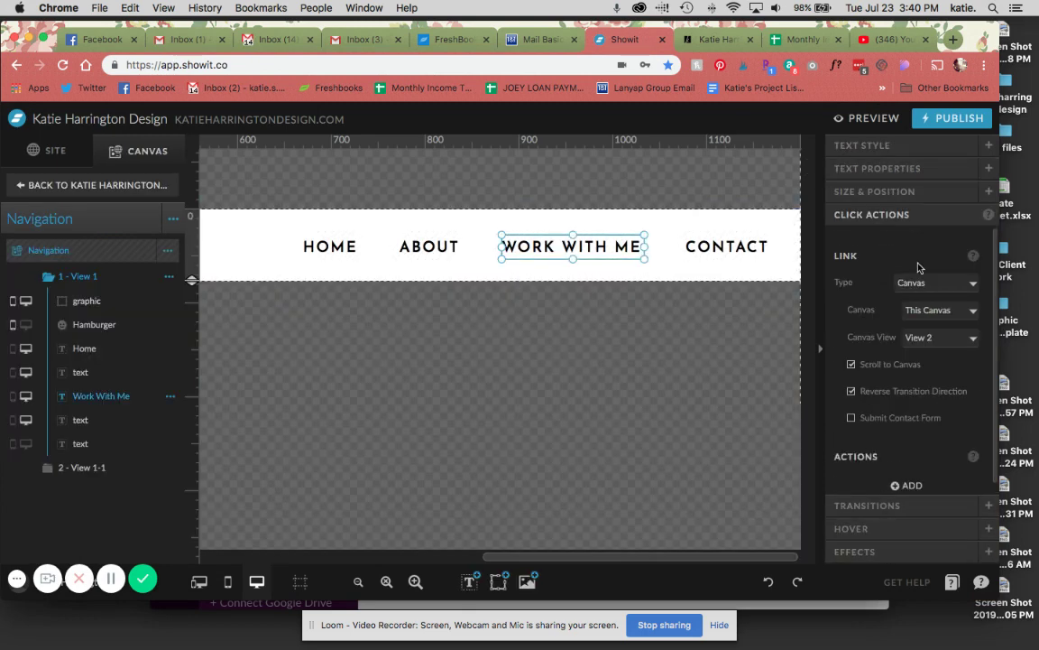
left_click(889, 190)
scroll(902, 379, "down", 2)
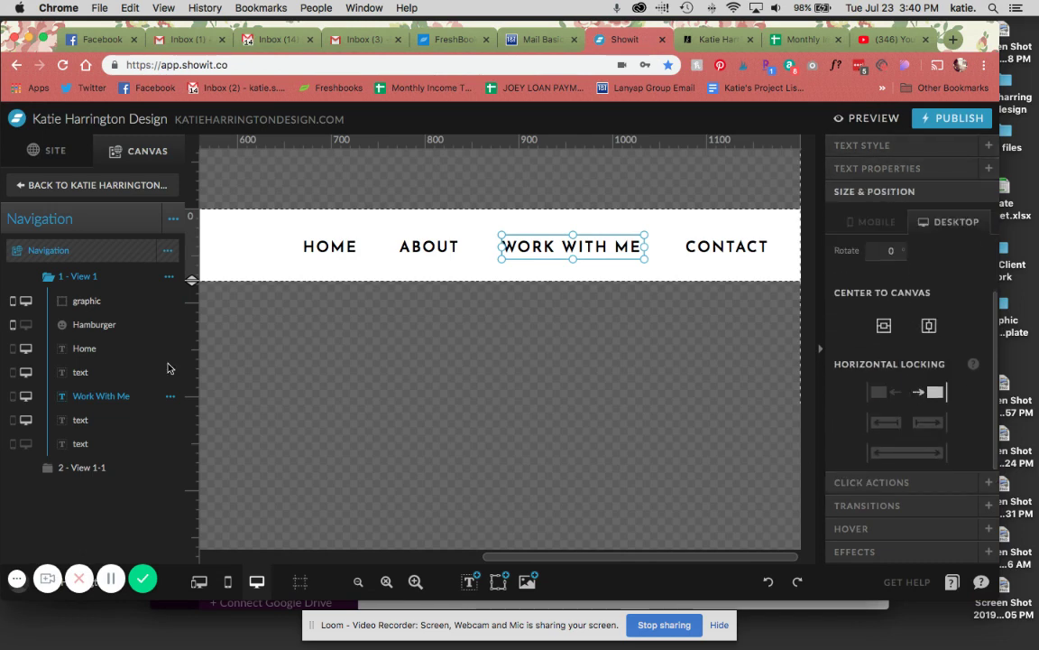
left_click(123, 476)
left_click(534, 253)
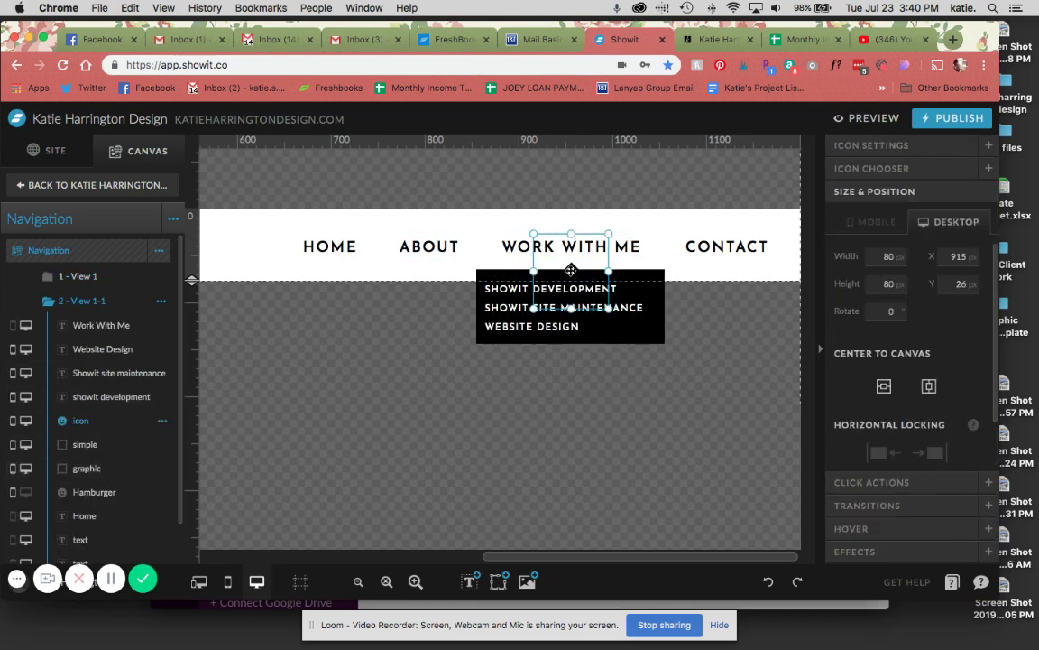
left_click(657, 291)
left_click(545, 281)
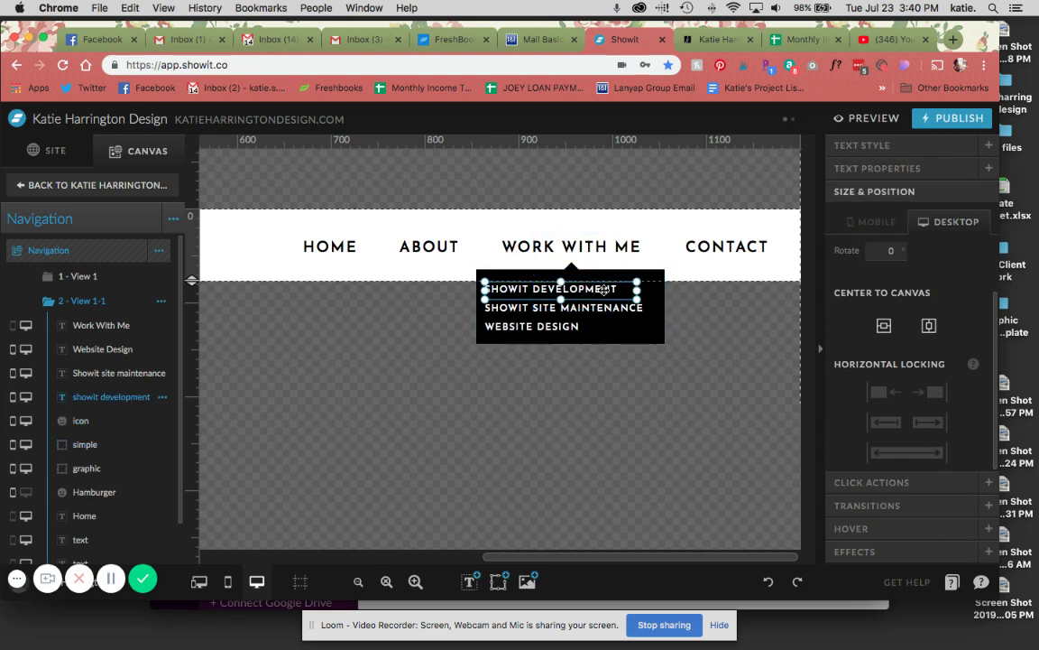
left_click(559, 308)
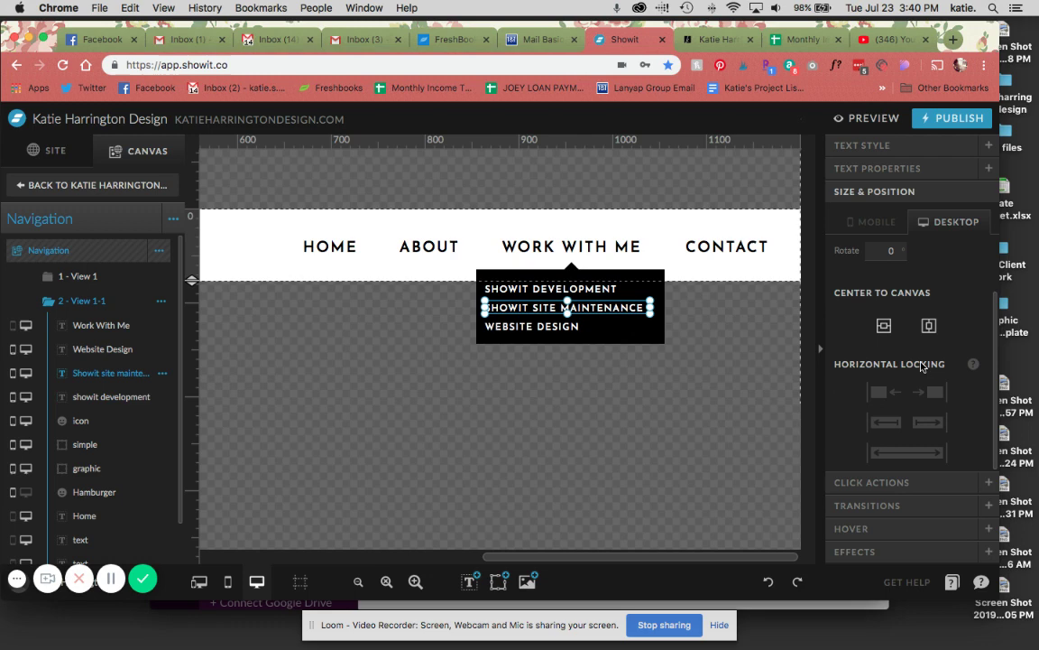
key("Tab")
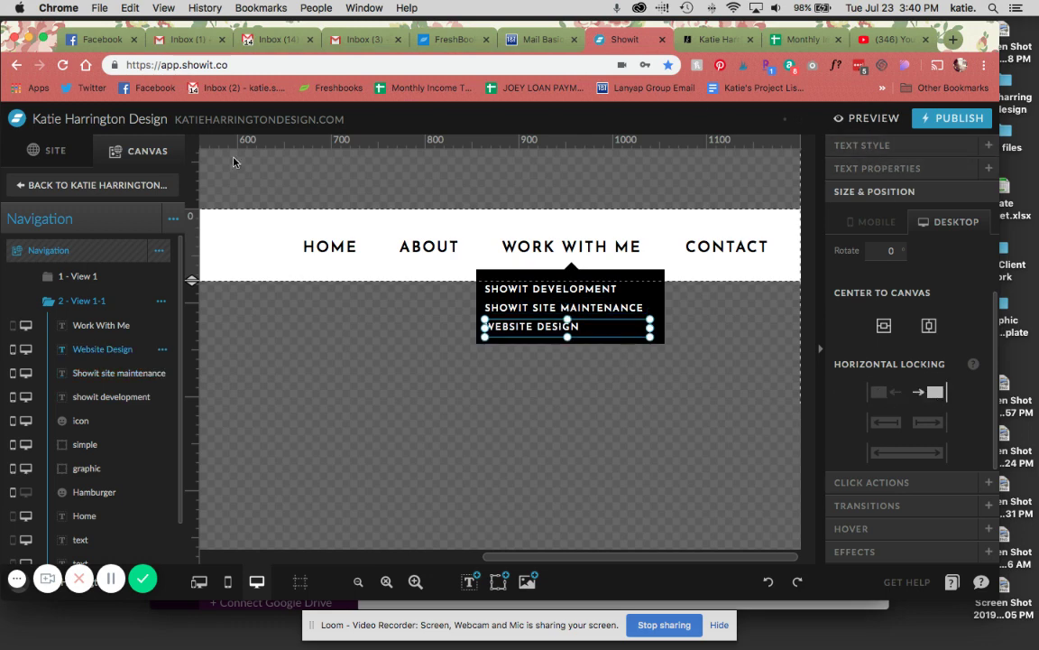
left_click(94, 188)
Open a fresh site preview in a new tab, test the WORK WITH ME drop-down, and close that tab.
left_click(866, 119)
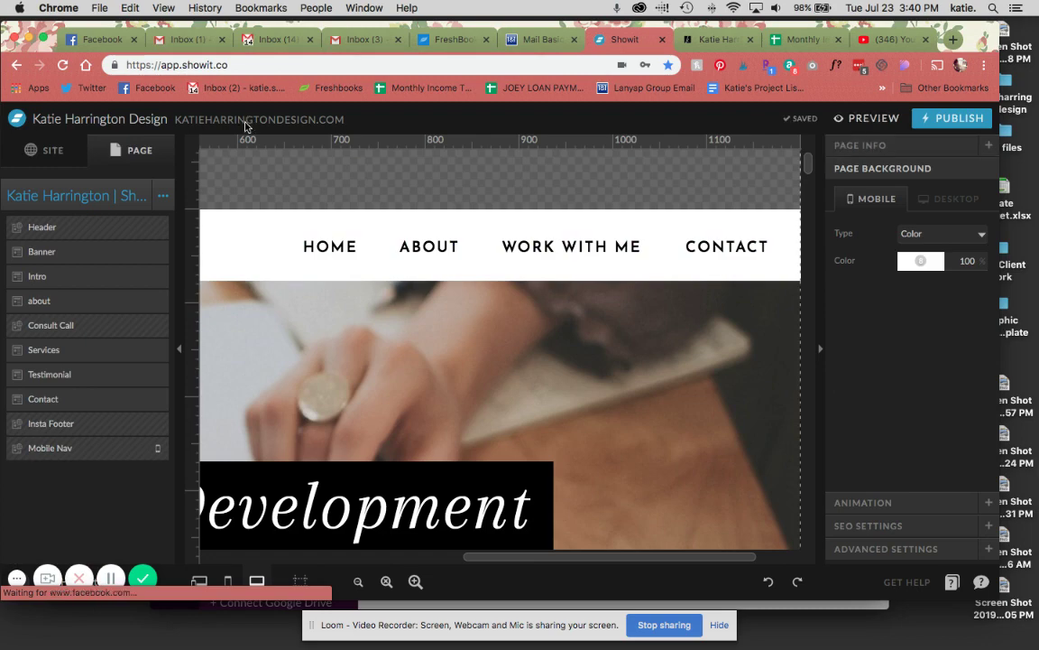
left_click(180, 146)
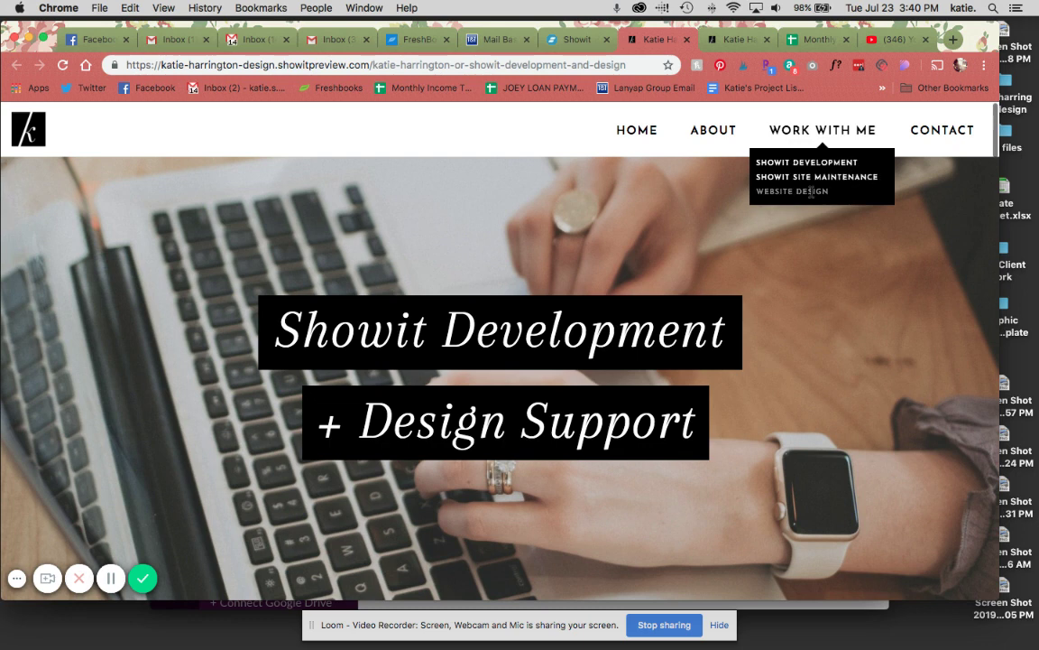
left_click(827, 132)
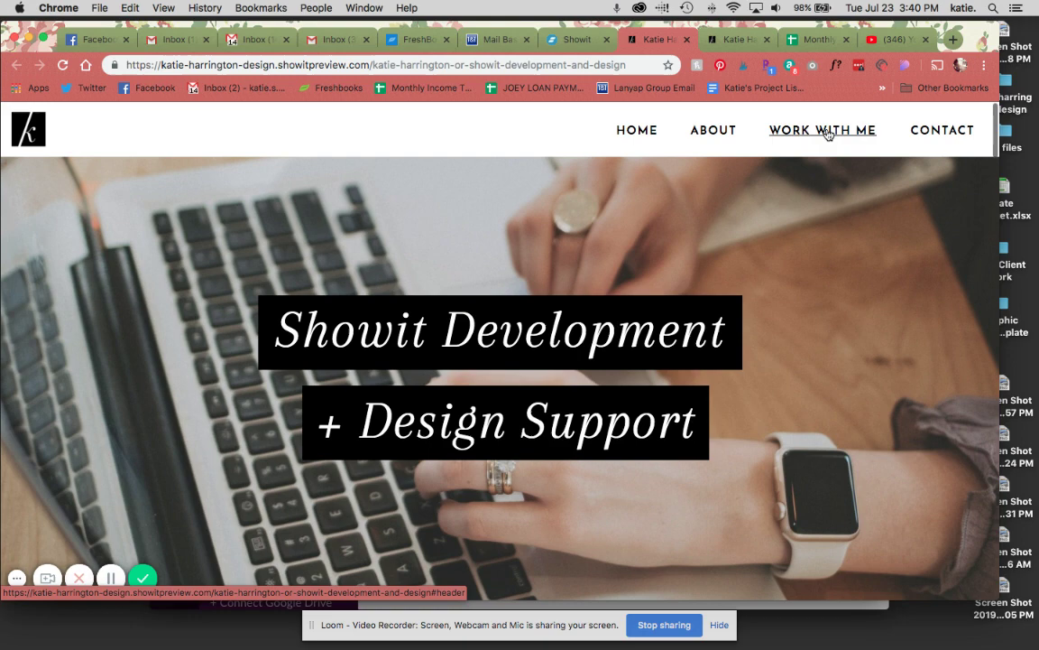
left_click(687, 40)
Close the remaining preview and open the Mobile Nav canvas in the mobile layout.
left_click(687, 40)
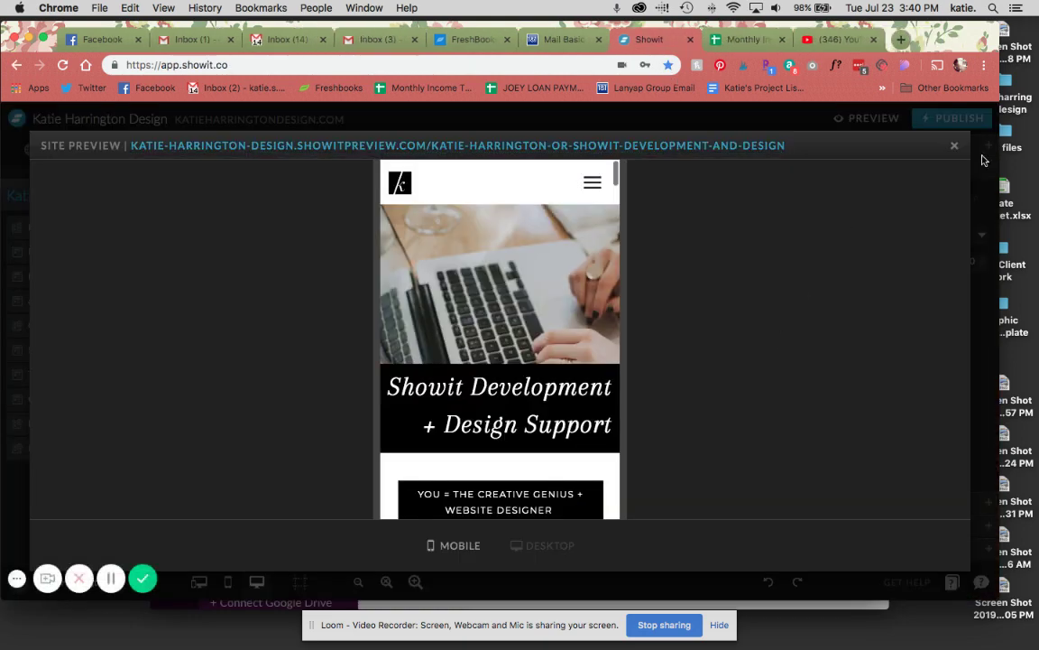
left_click(954, 146)
left_click(45, 149)
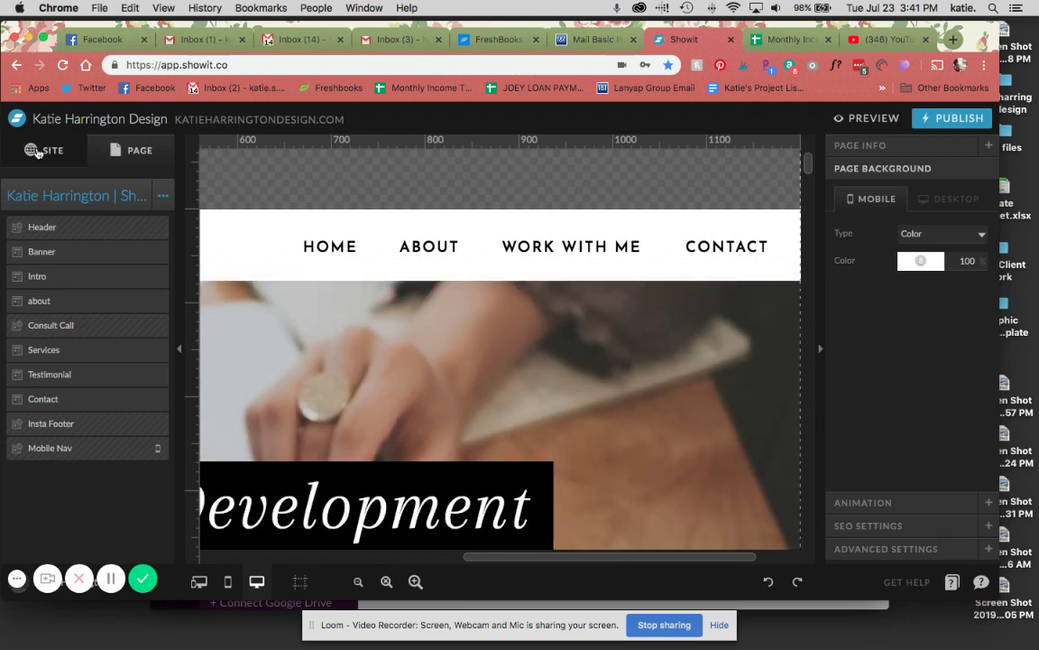
scroll(50, 496, "down", 3)
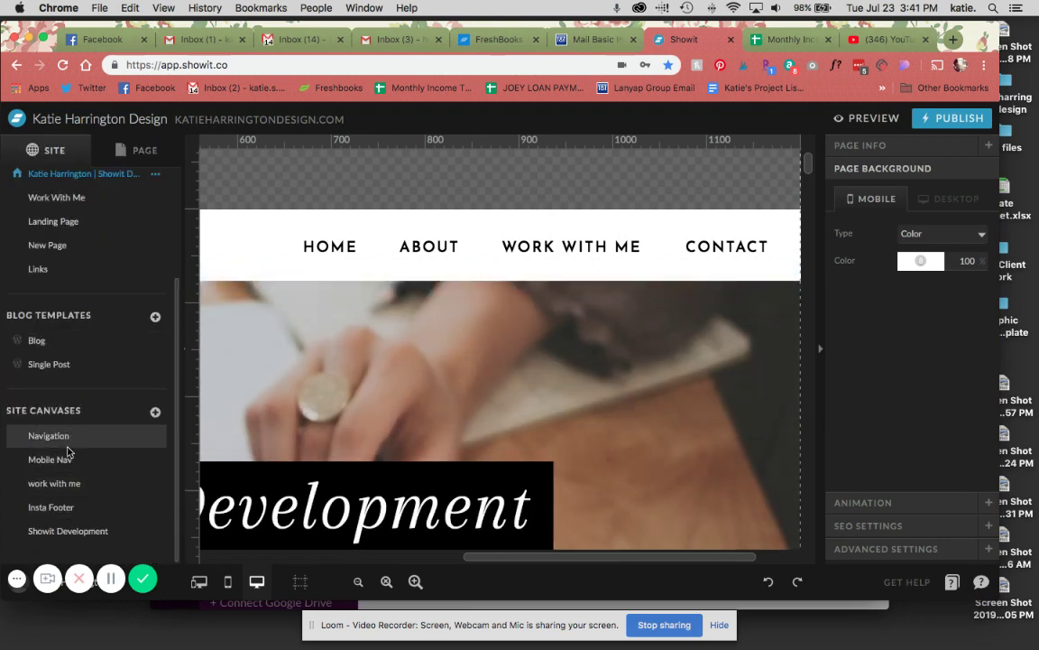
left_click(68, 458)
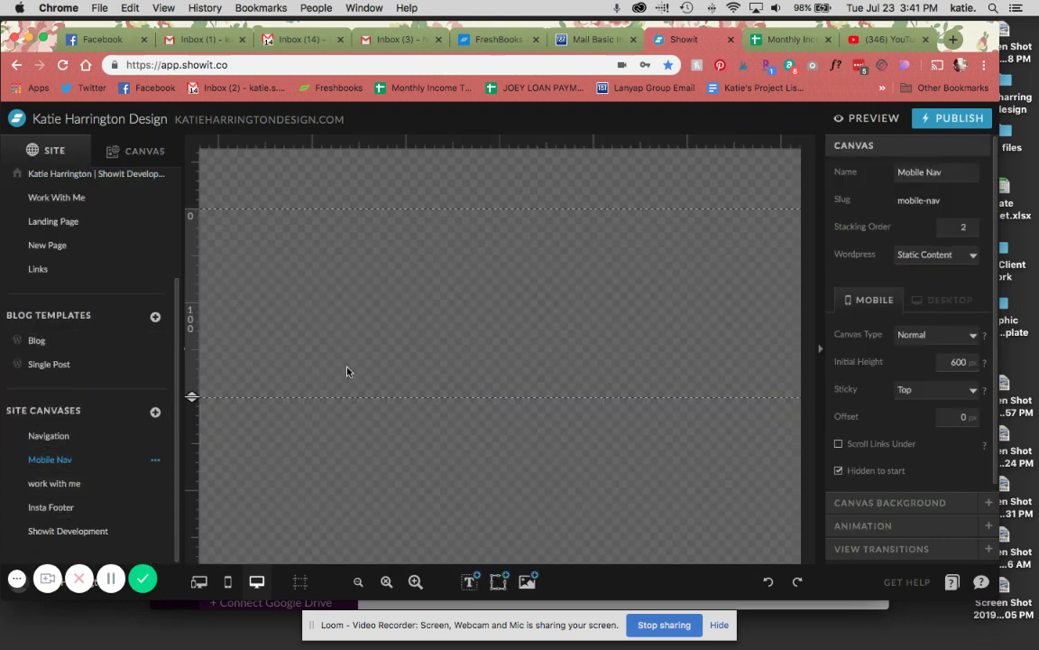
left_click(227, 584)
scroll(392, 389, "down", 3)
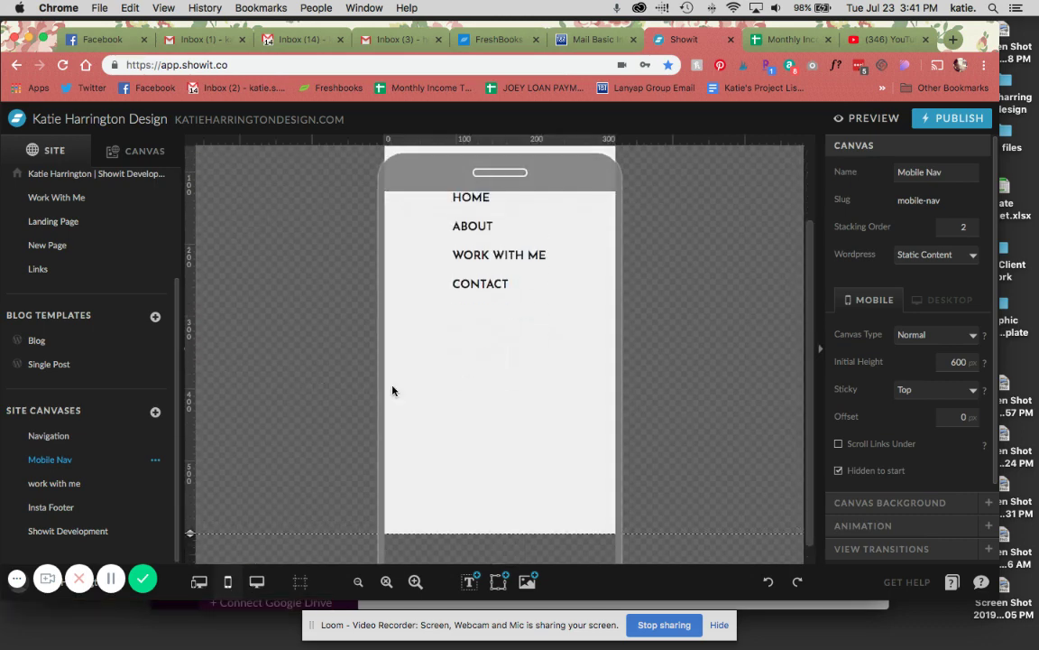
scroll(393, 389, "up", 2)
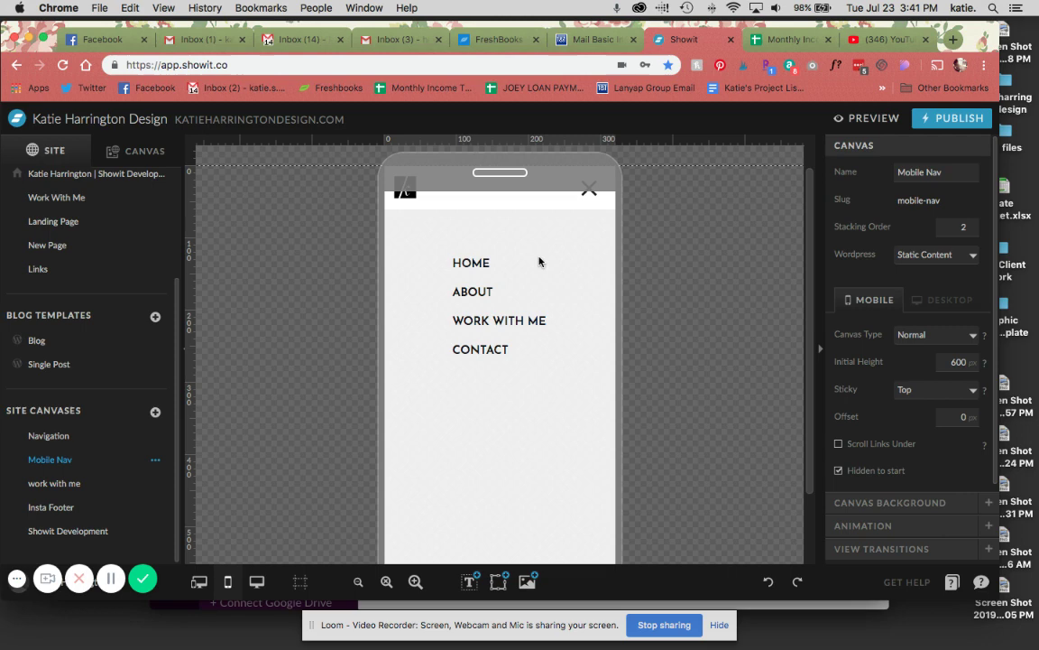
Add a view to Mobile Nav and move all its elements, logo through links, into the first view.
left_click(147, 155)
left_click(168, 250)
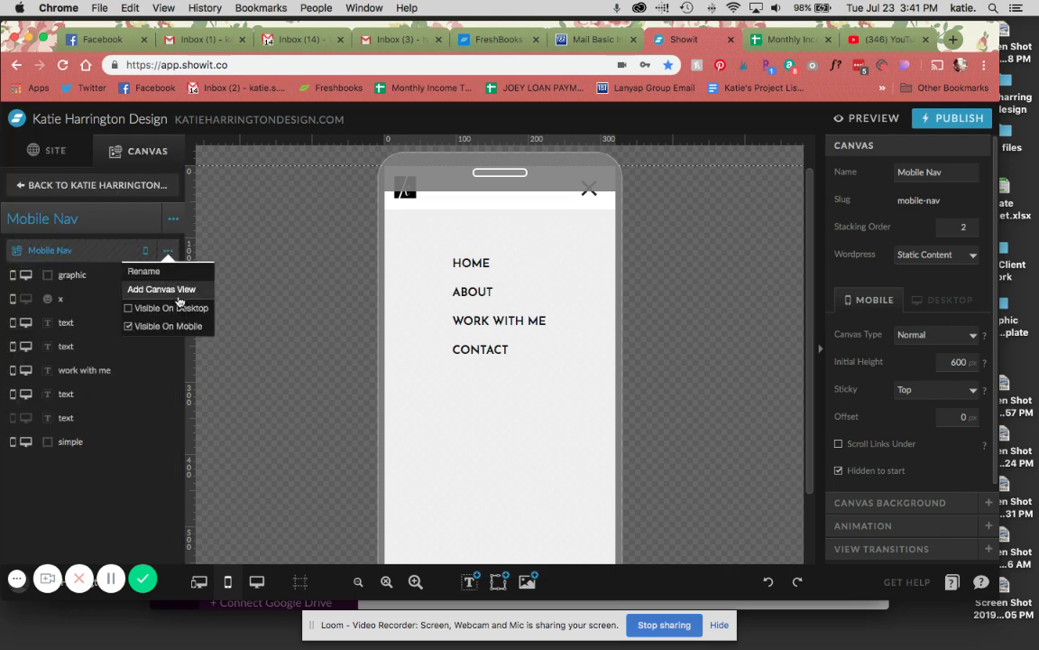
left_click(178, 298)
left_click(84, 302)
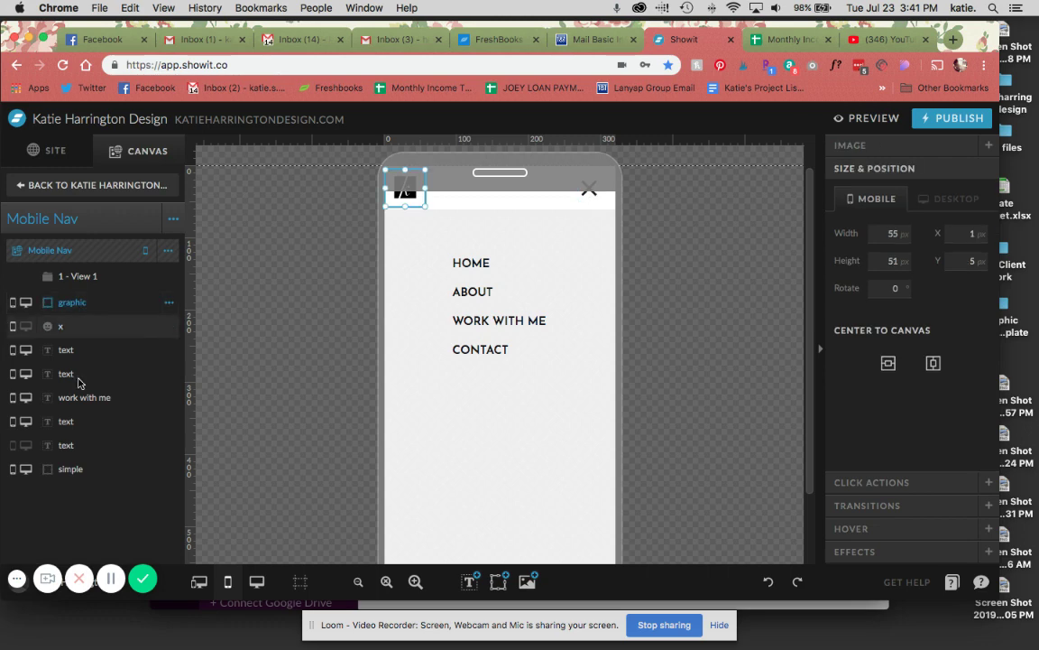
left_click(81, 469, "shift")
left_click_drag(87, 304, 86, 531)
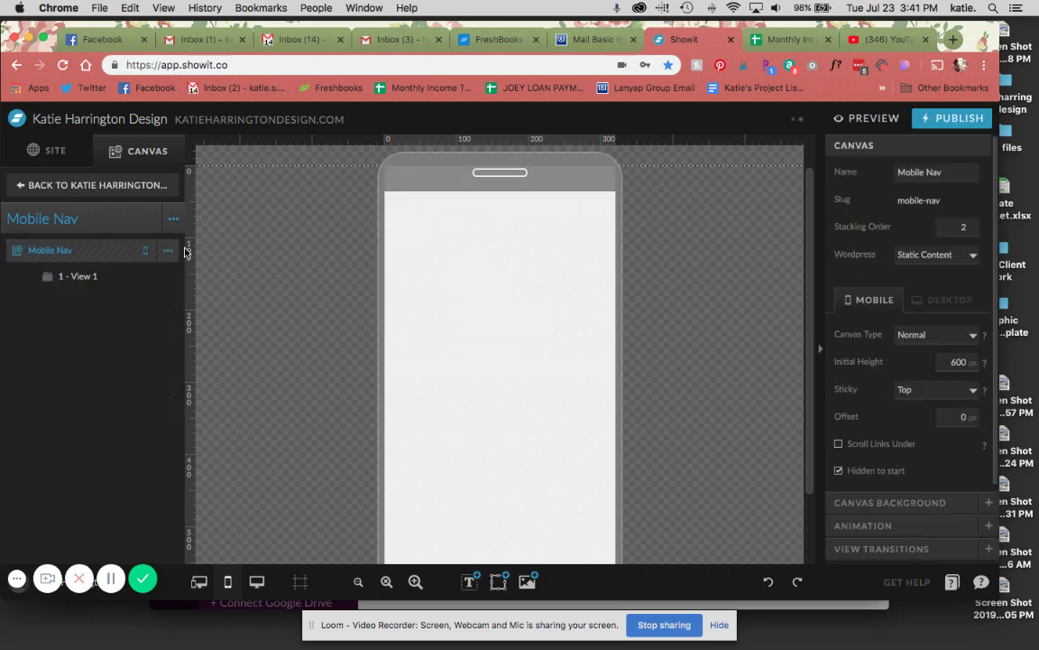
Duplicate '1 - View 1' into '2 - View 1-1' and open the new view.
left_click(168, 250)
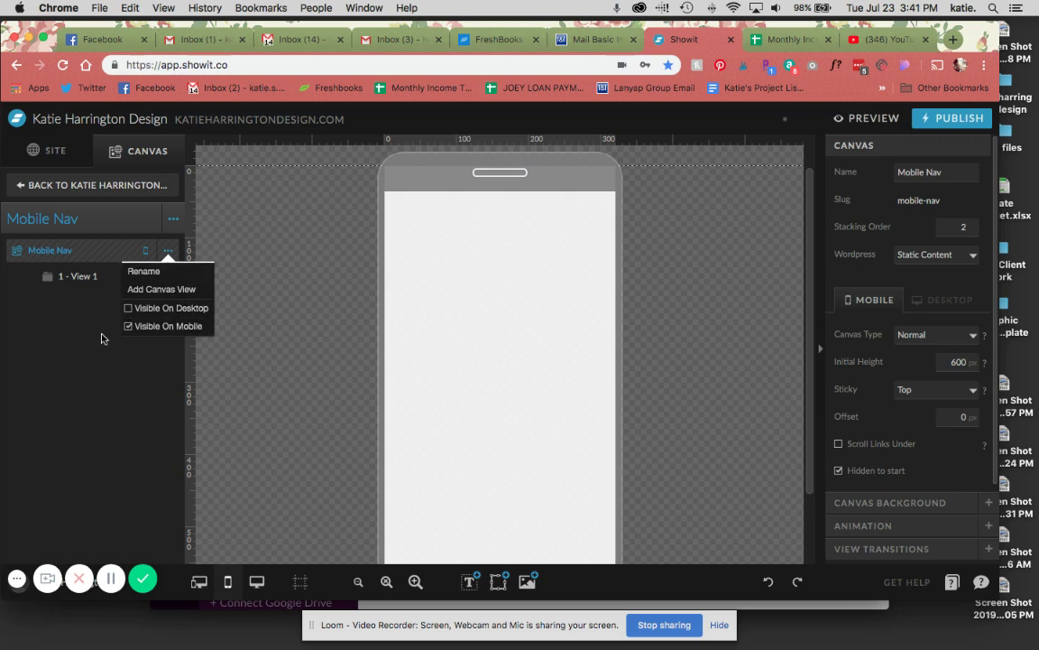
left_click(168, 276)
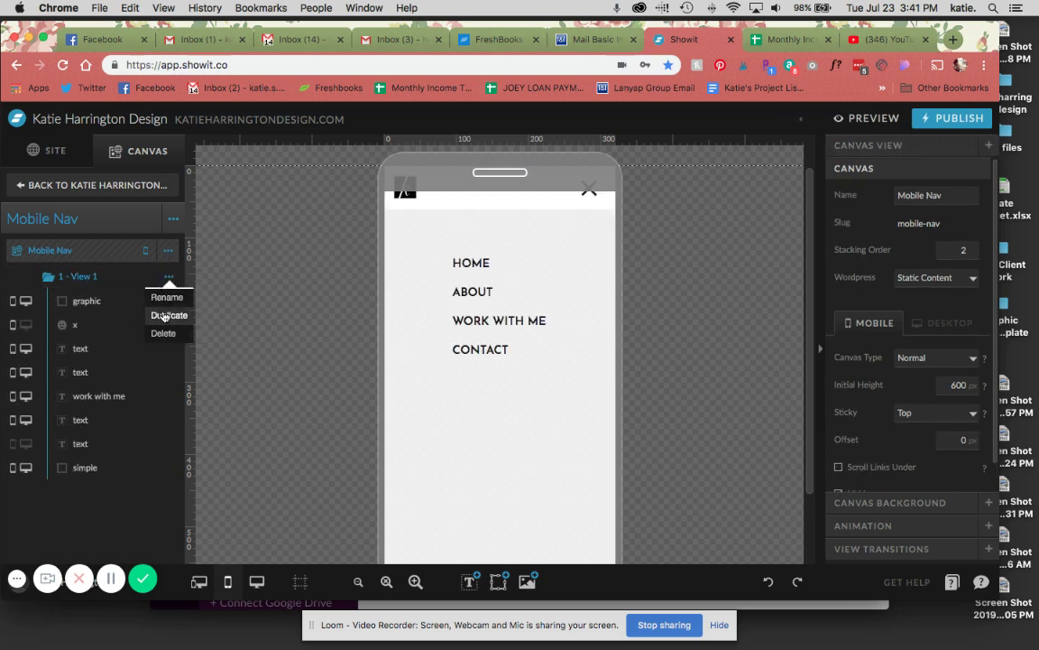
left_click(165, 315)
left_click(110, 499)
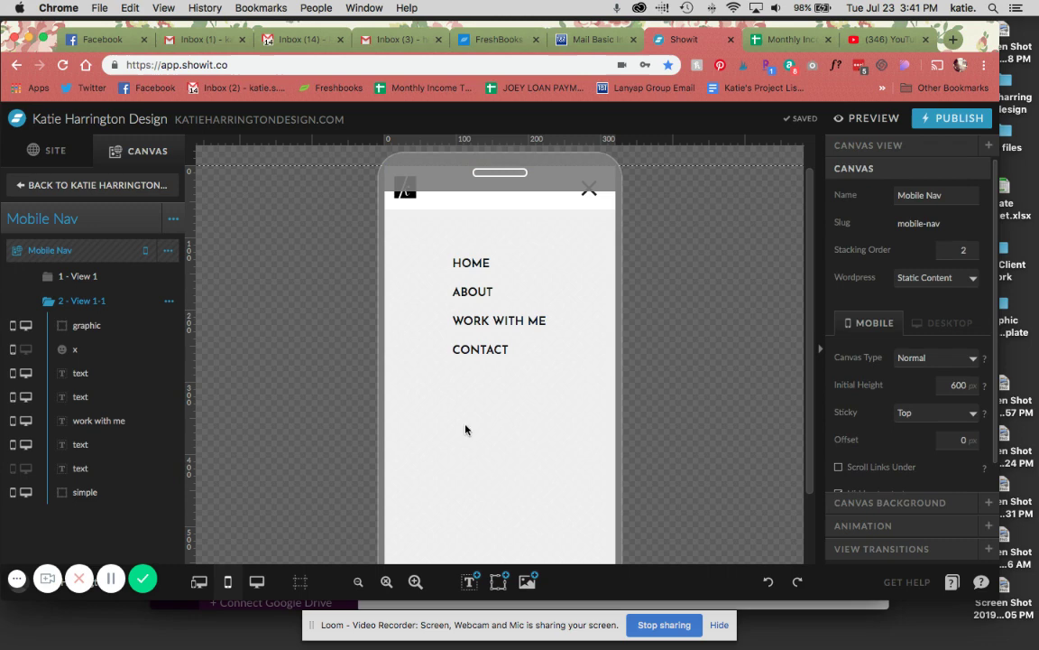
Move CONTACT down and fit a black rectangle beneath WORK WITH ME.
left_click(479, 354)
key("shift+Down")
key("shift+Down")
key("shift+Down")
key("shift+Down")
key("shift+Down")
key("shift+Down")
key("shift+Down")
key("shift+Down")
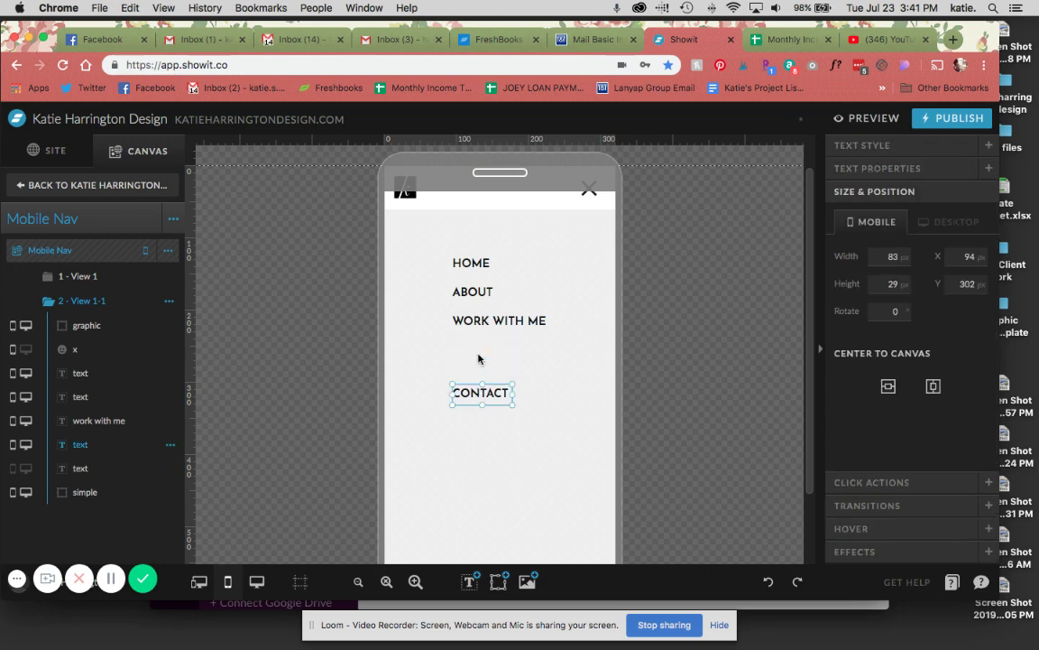
left_click(478, 359)
left_click(498, 581)
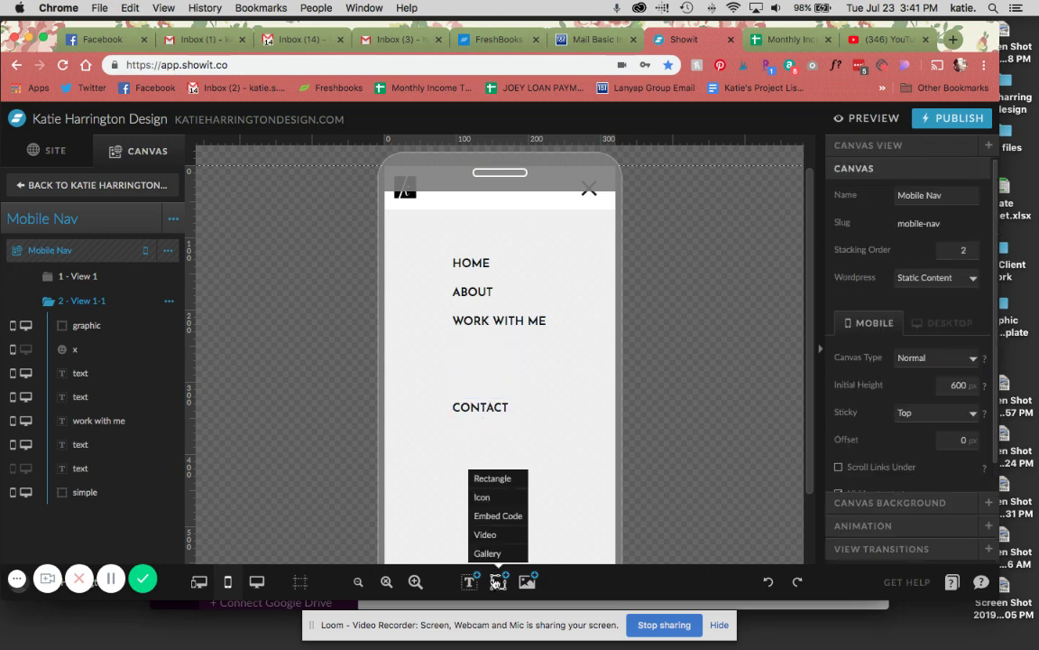
left_click(500, 478)
left_click_drag(581, 230, 585, 395)
left_click(484, 409)
left_click_drag(484, 408, 485, 430)
left_click(522, 390)
left_click_drag(518, 396, 519, 407)
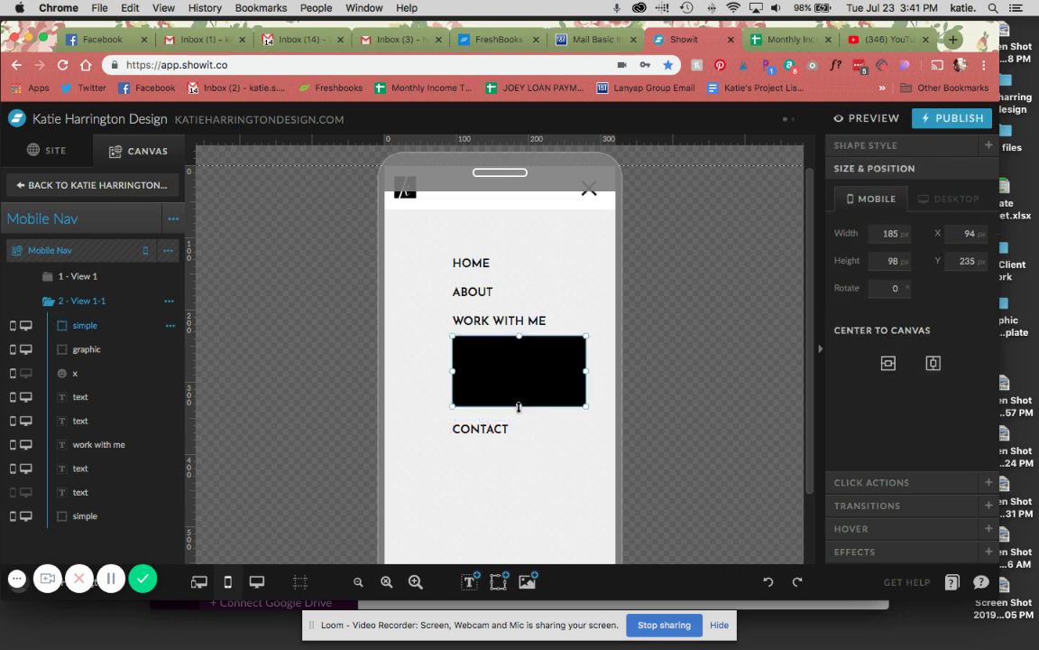
key("Down")
key("Down")
key("Down")
key("Down")
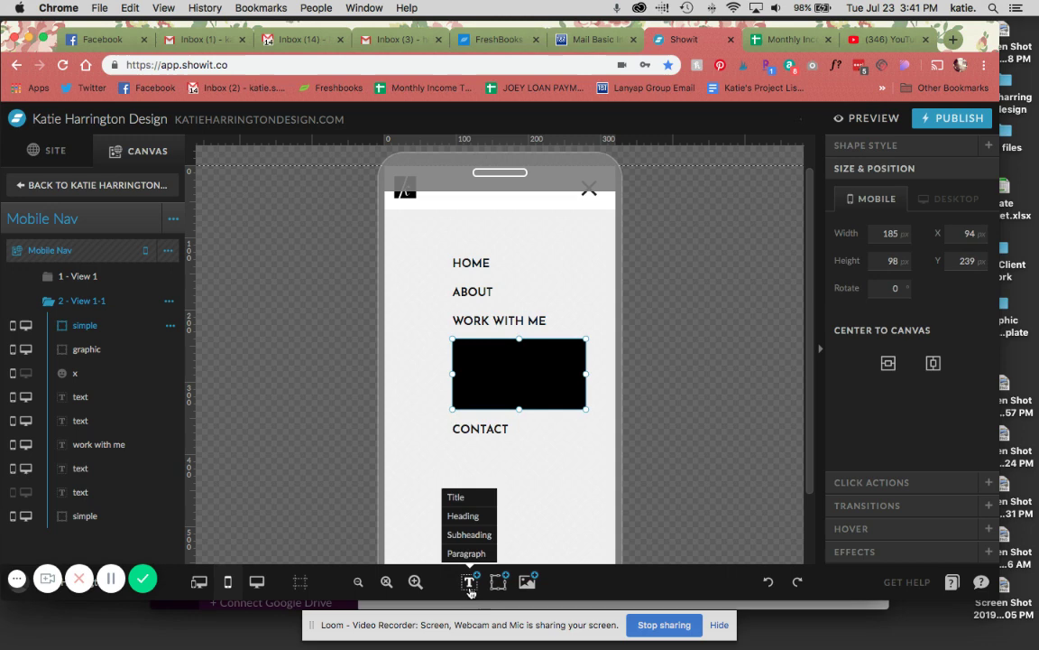
Add an icon inside the black box and set its colour to black.
mouse_move(503, 590)
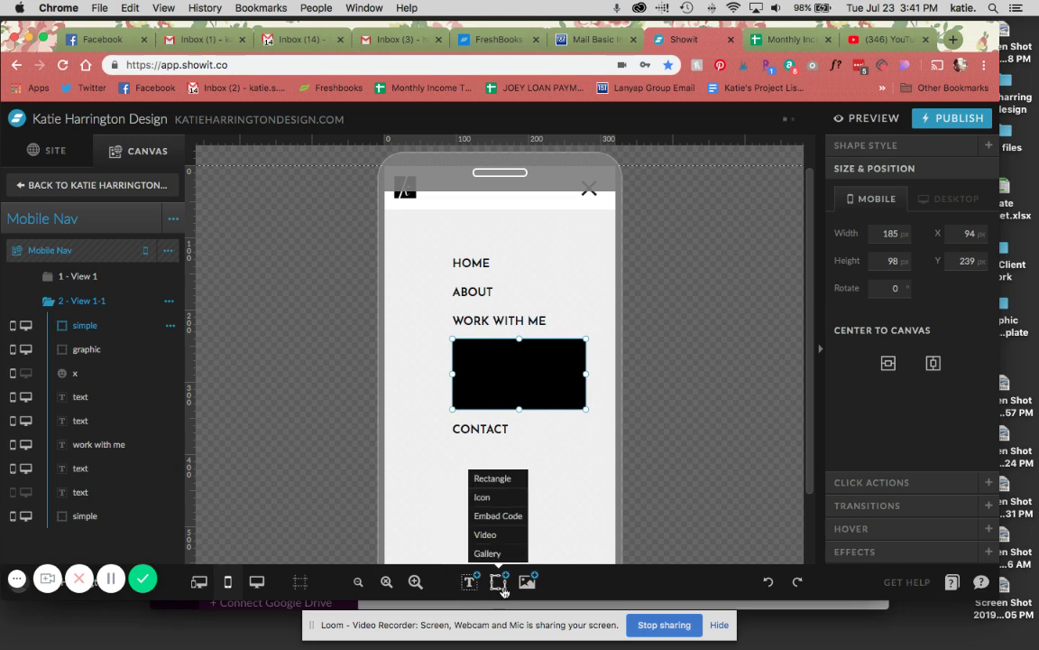
left_click(488, 501)
left_click(856, 147)
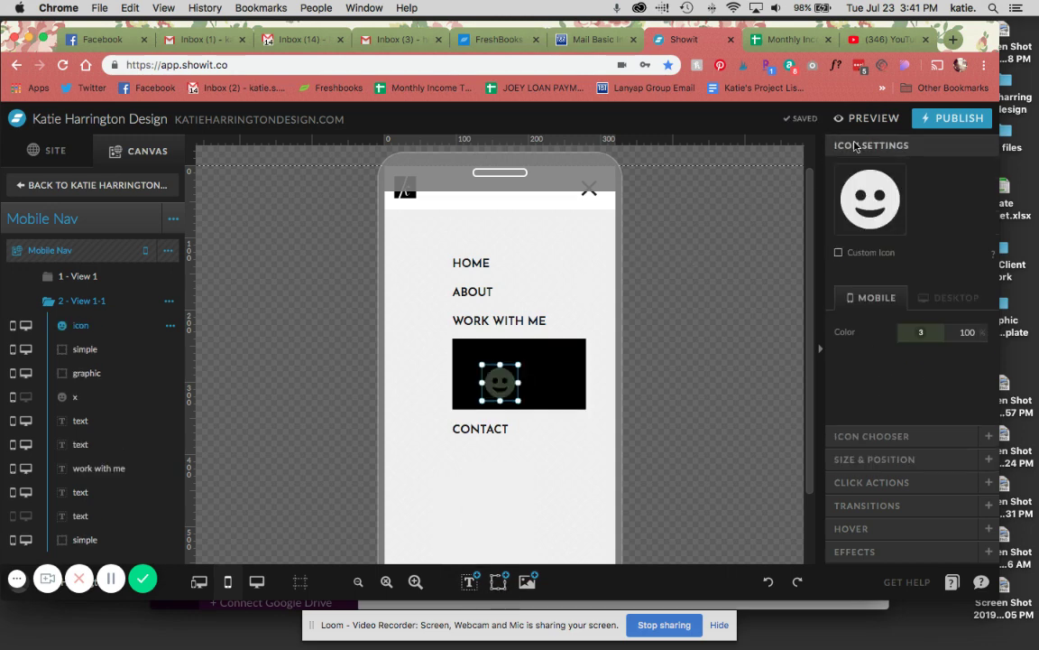
left_click(910, 343)
left_click(876, 364)
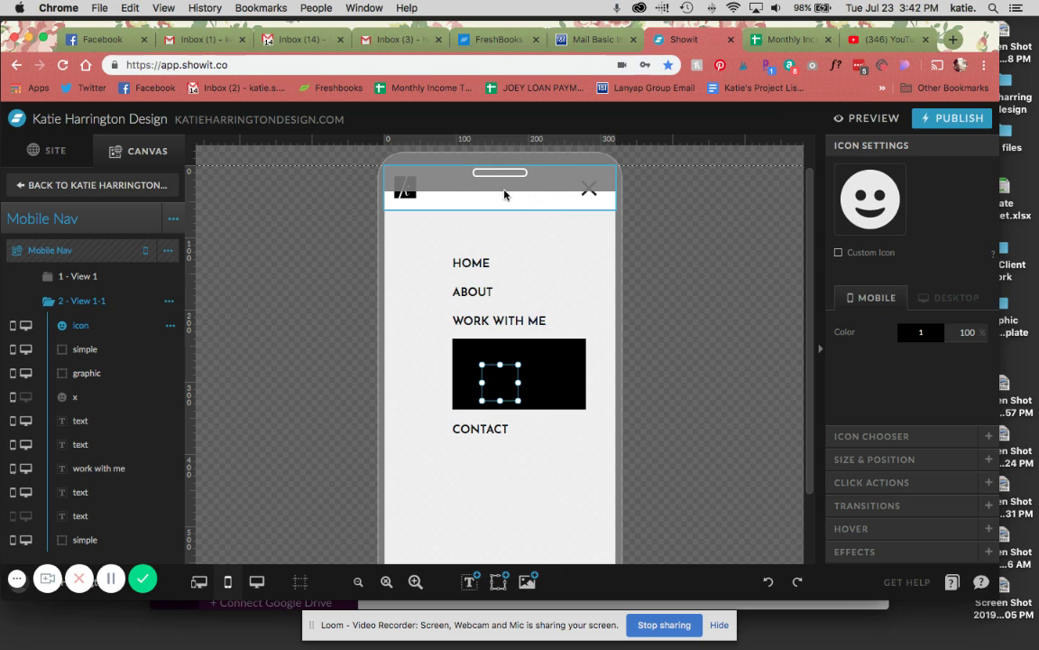
Return to the page, show mobile and desktop side by side, and reopen the Mobile Nav canvas.
left_click(48, 185)
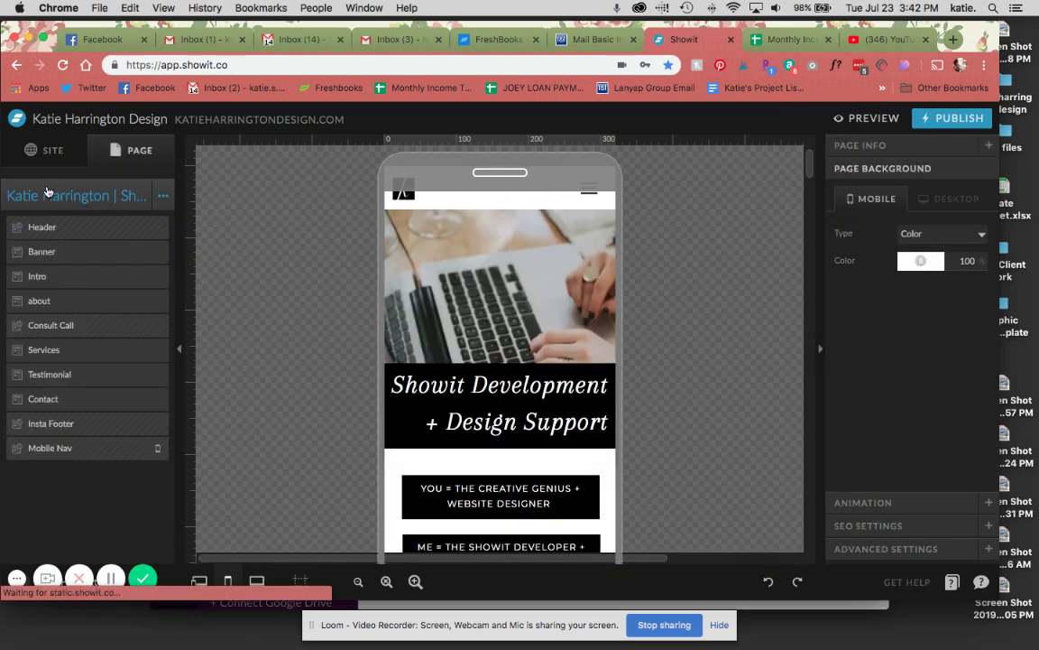
mouse_move(481, 232)
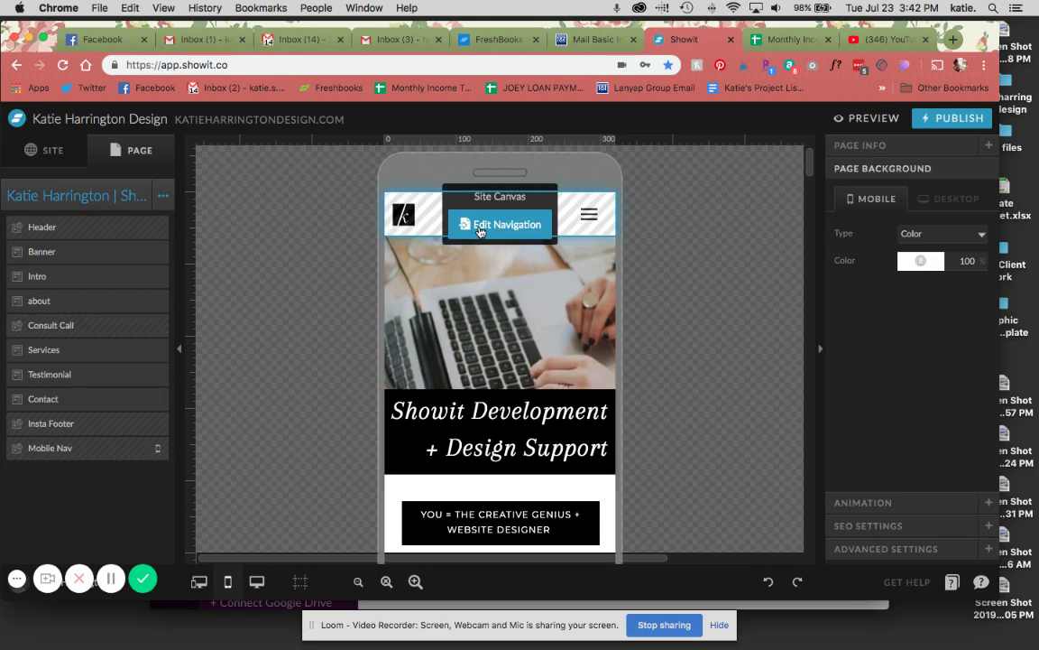
left_click(199, 581)
mouse_move(336, 223)
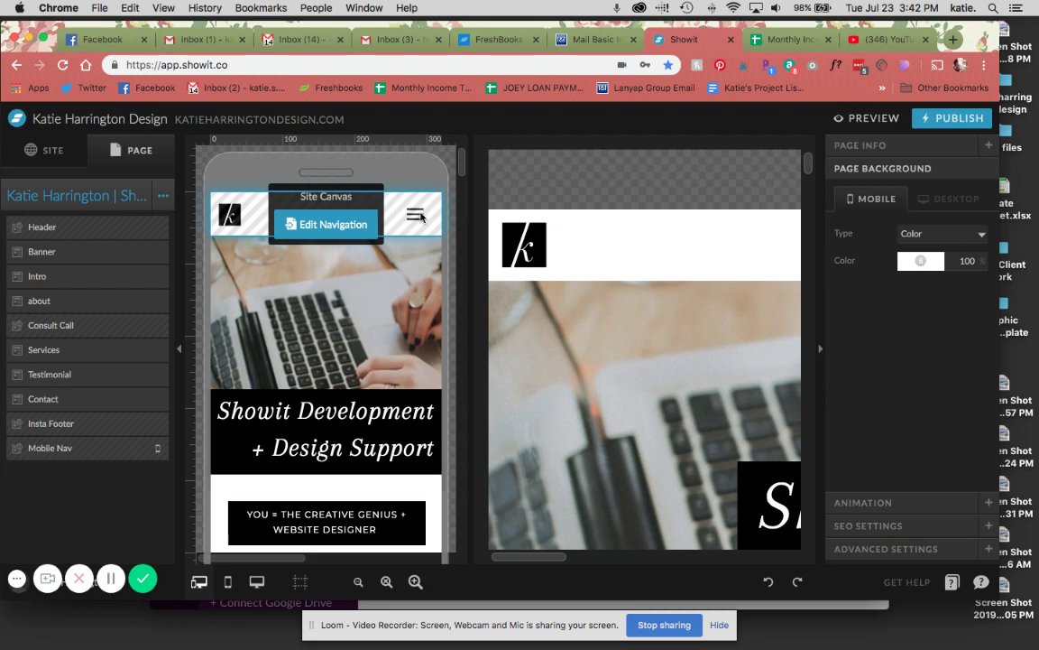
left_click(49, 449)
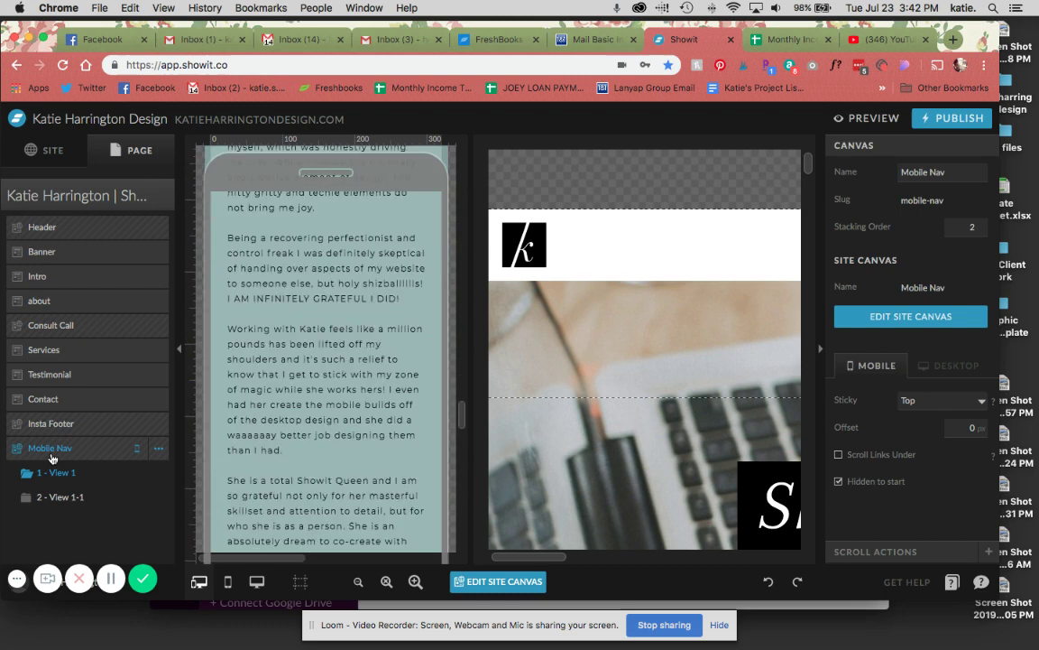
left_click(326, 418)
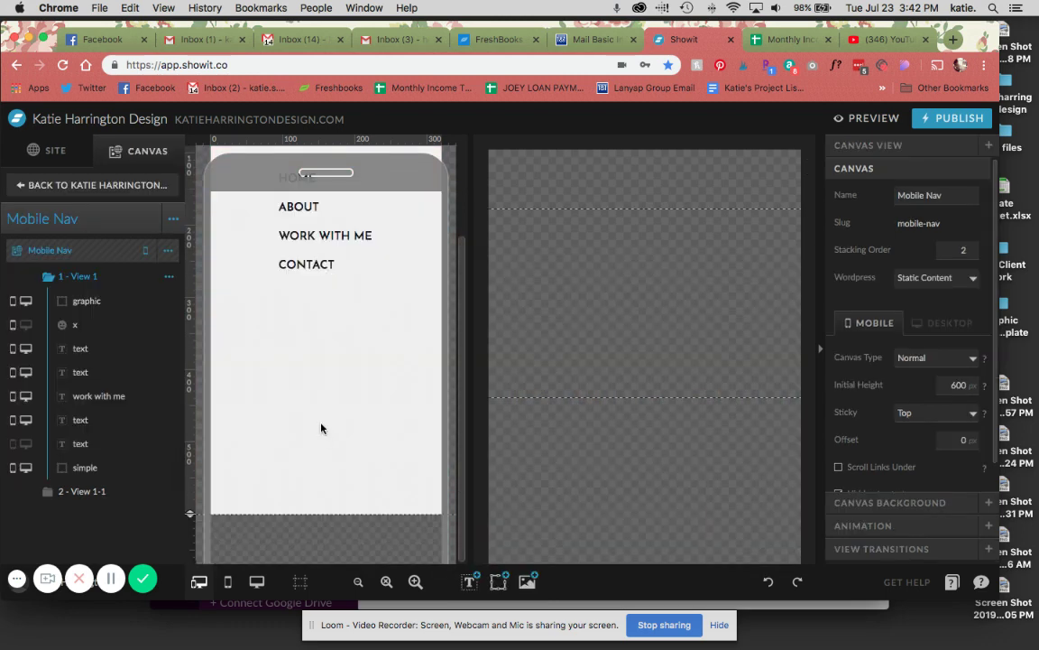
In View 1-1, swap the icon for an up-triangle and drag it to the black box's top-left.
left_click(81, 491)
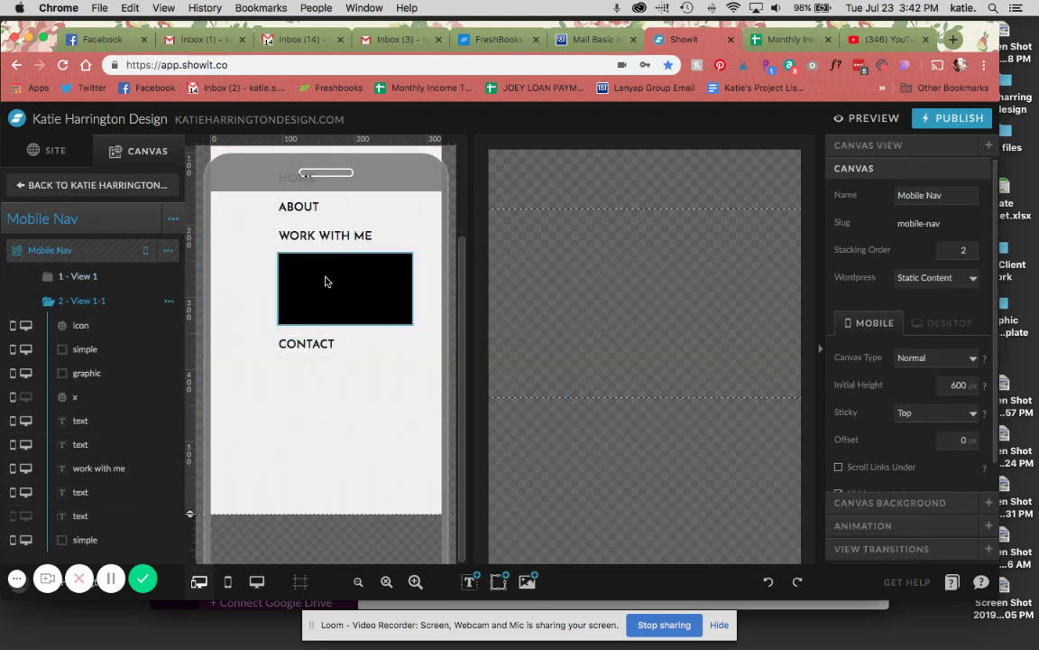
left_click(113, 326)
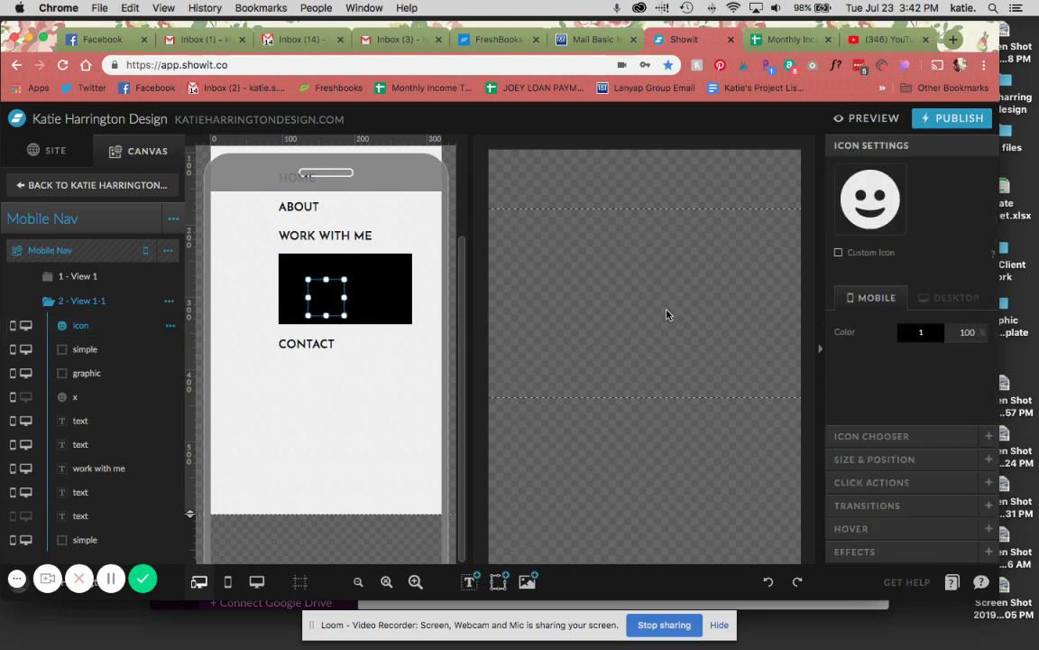
left_click(872, 435)
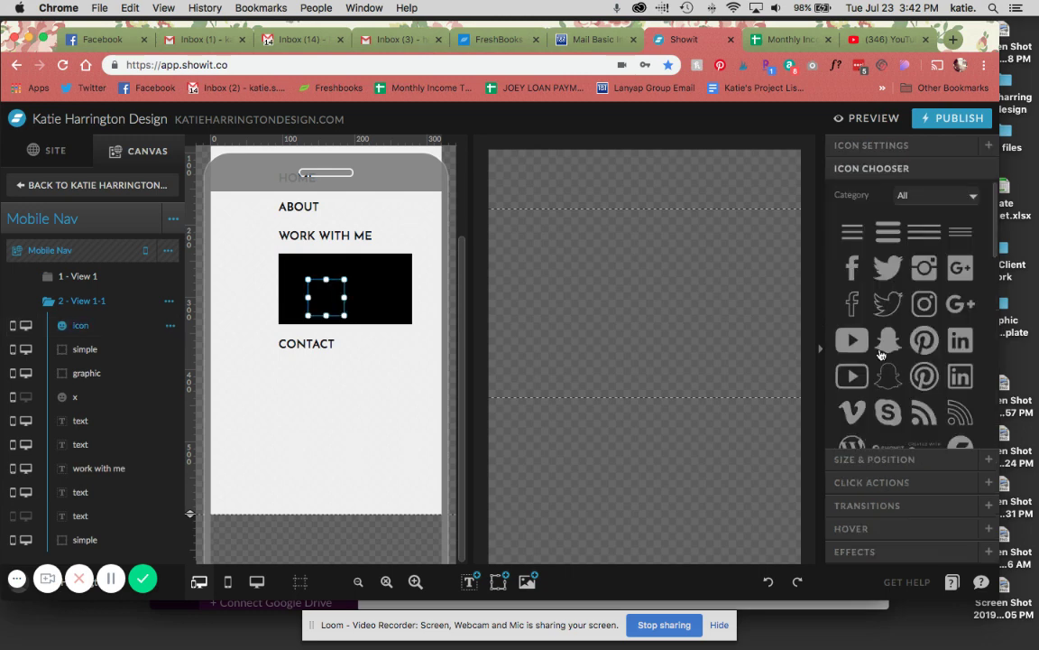
scroll(887, 337, "down", 5)
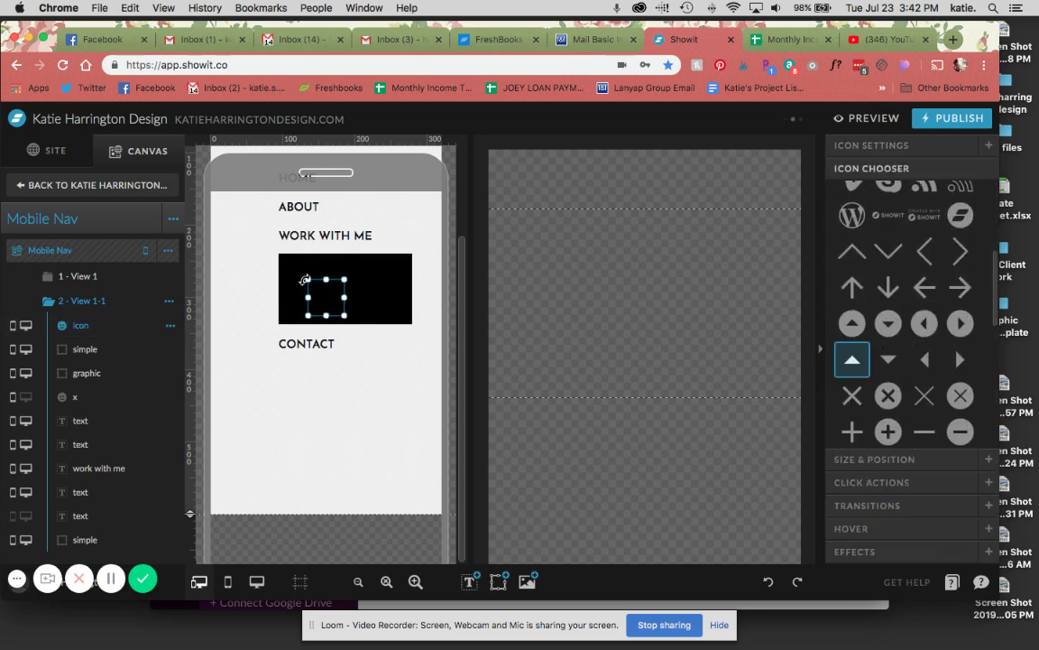
left_click_drag(322, 292, 285, 245)
left_click(265, 327)
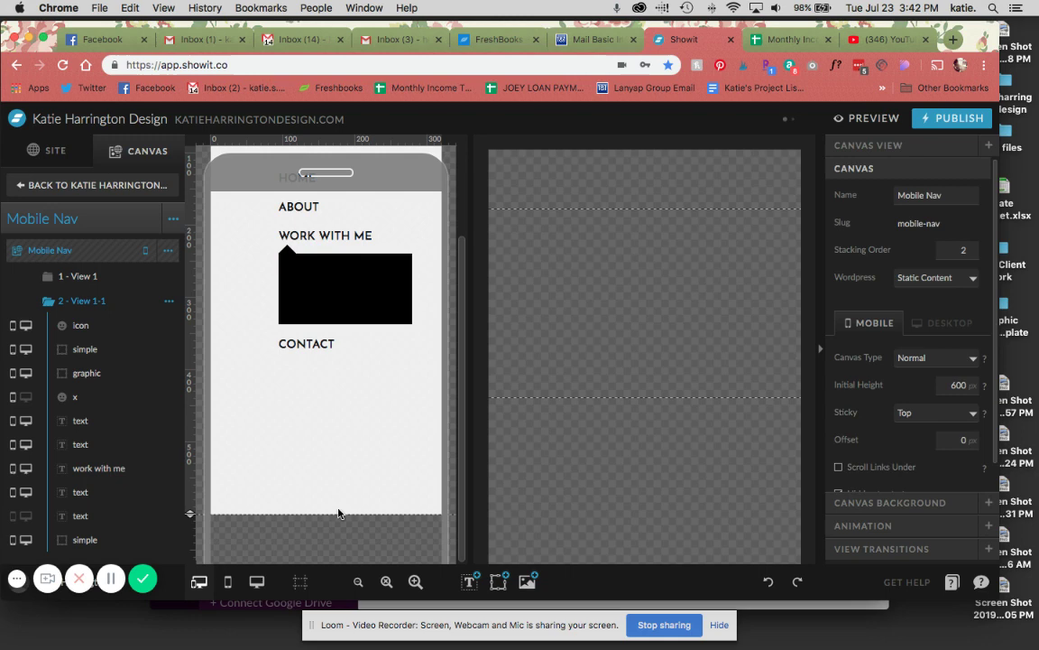
Zoom in on the phone layout and fine-tune the arrow's position and size.
left_click(416, 582)
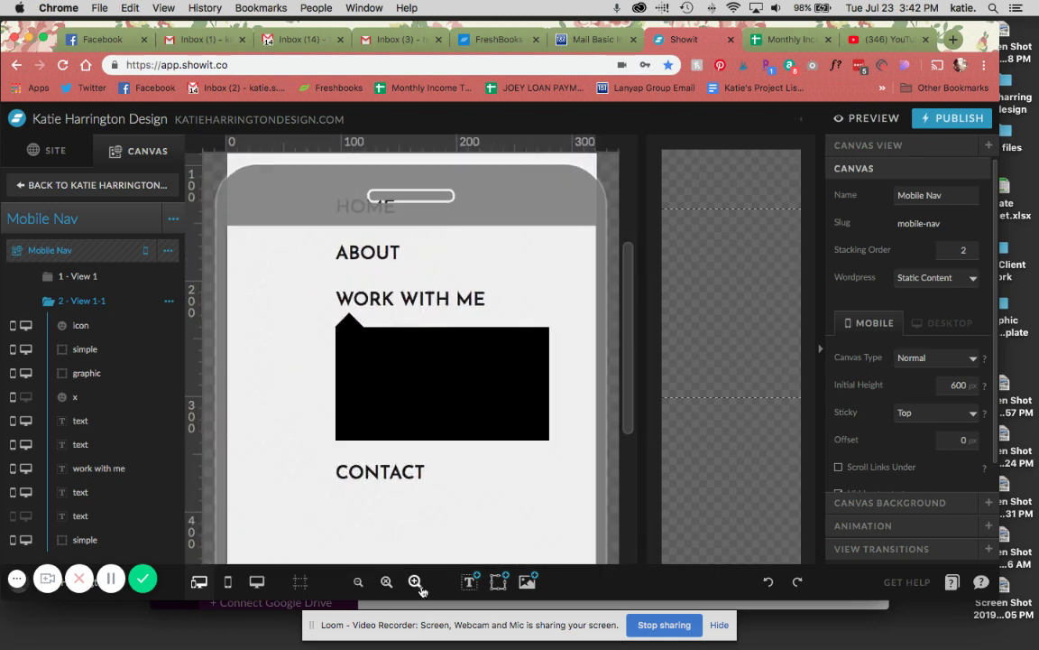
left_click(372, 343)
left_click_drag(373, 343, 374, 343)
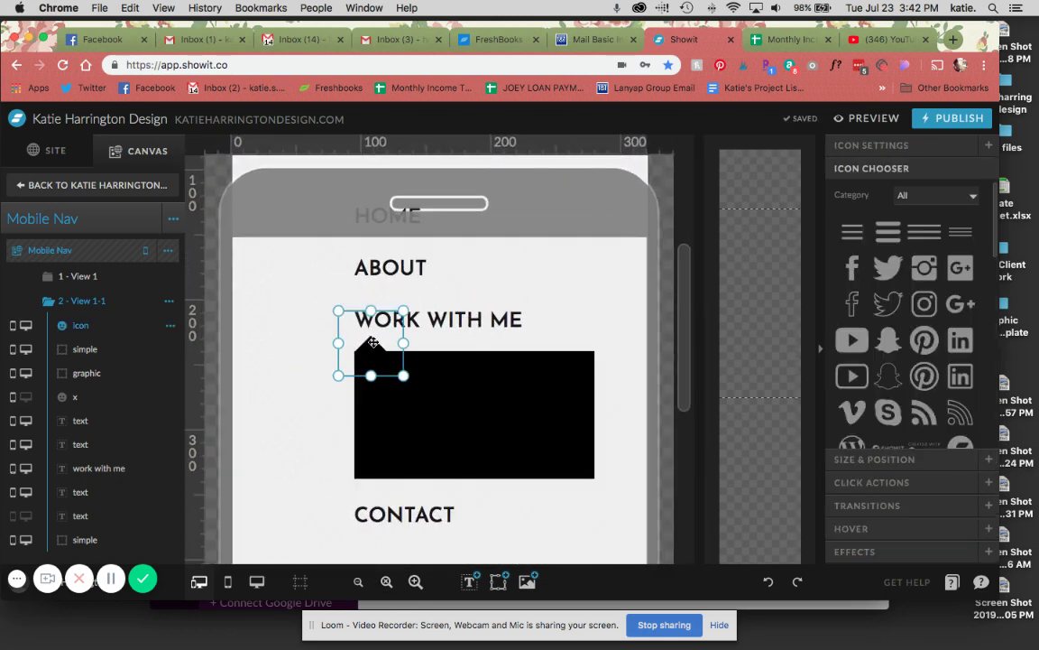
key("Left")
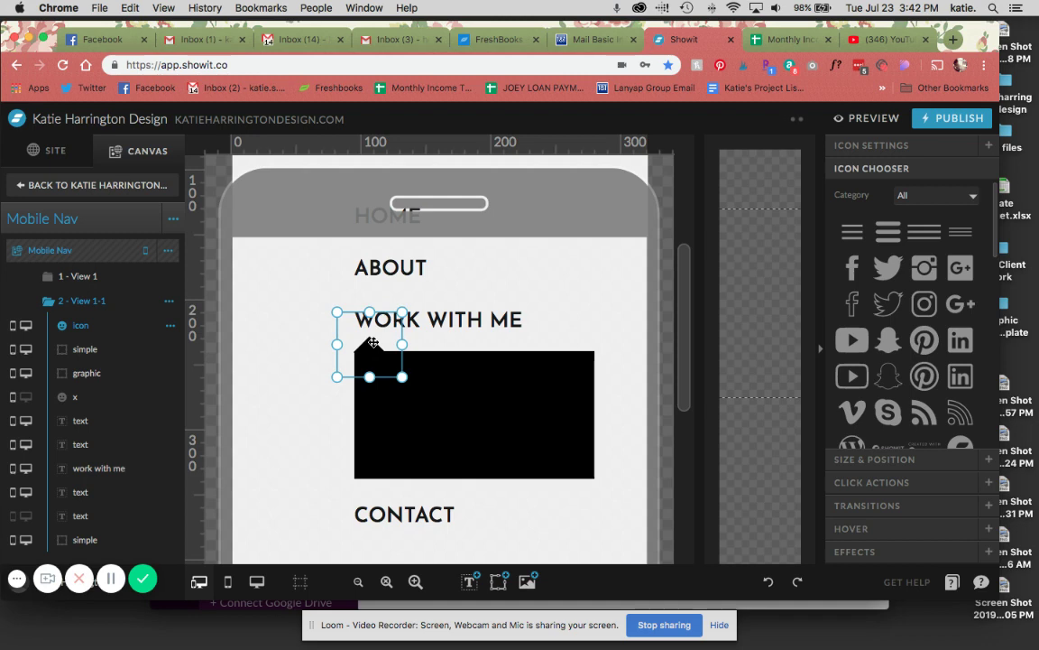
left_click_drag(339, 313, 350, 310)
key("Right")
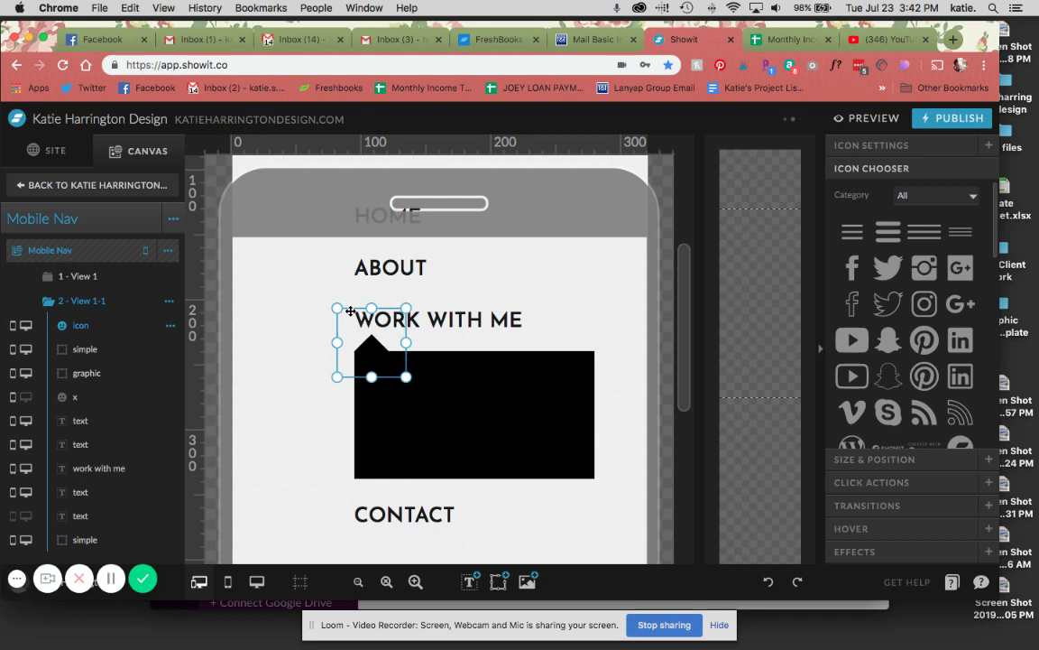
left_click(311, 440)
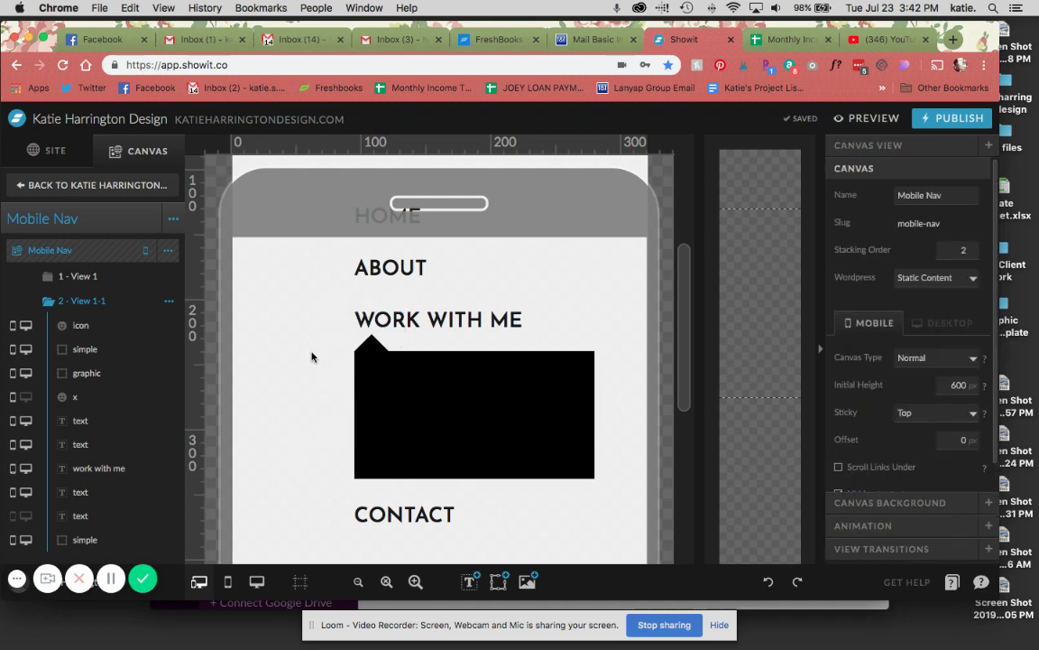
Nudge the arrow and black box down together, then go back to the page.
left_click_drag(311, 356, 425, 425)
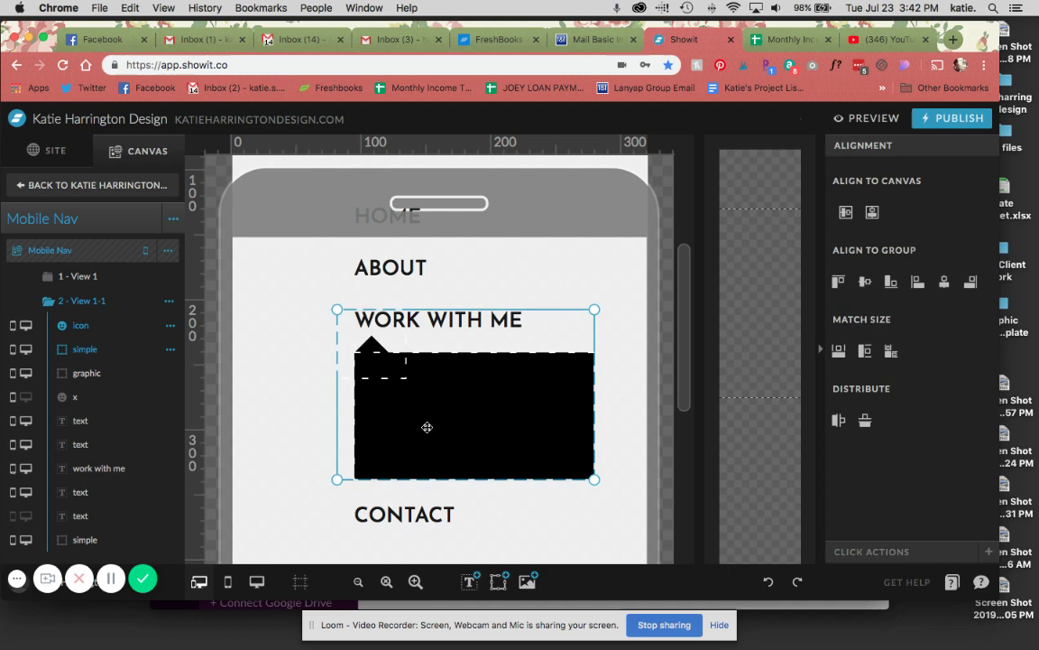
key("Down")
key("Down")
left_click(302, 421)
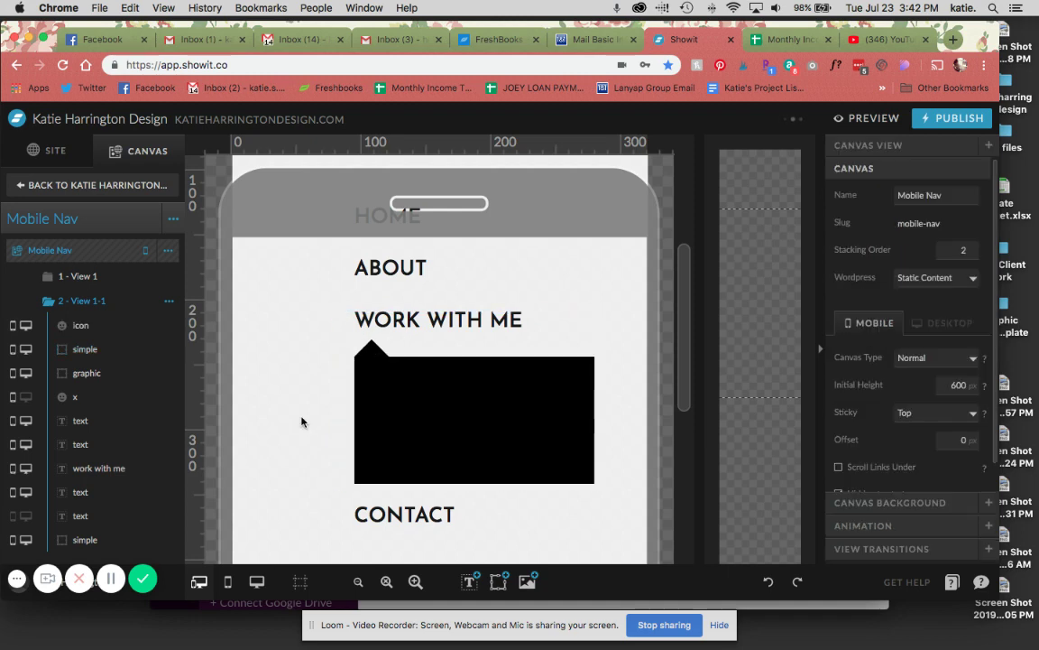
left_click(55, 182)
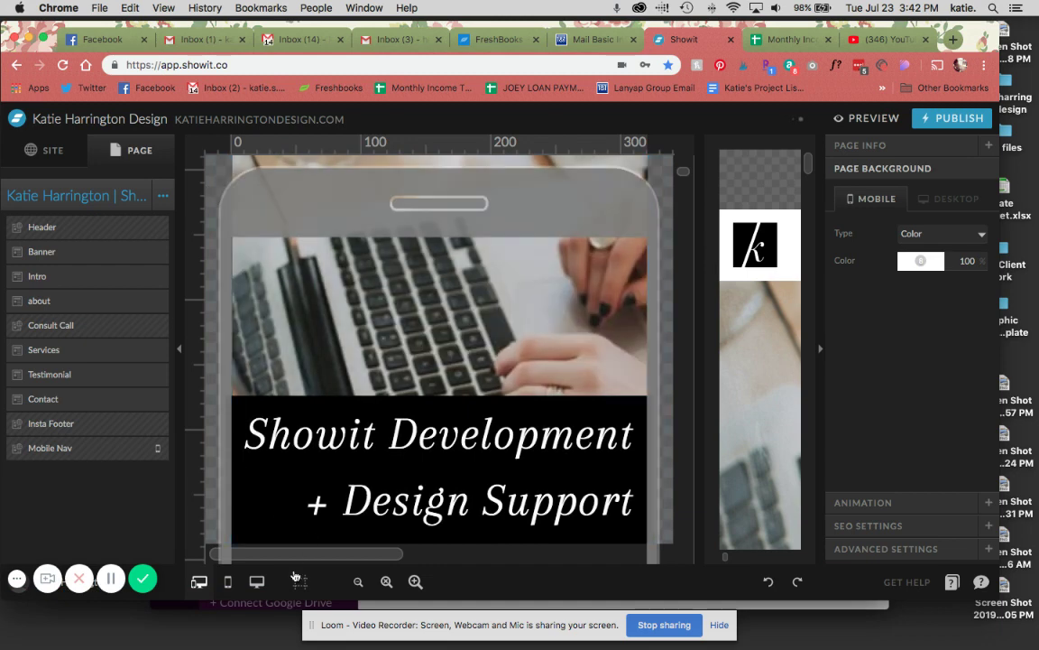
In the desktop Navigation canvas, open the second view and select its three drop-down service links.
left_click(256, 581)
left_click(738, 262)
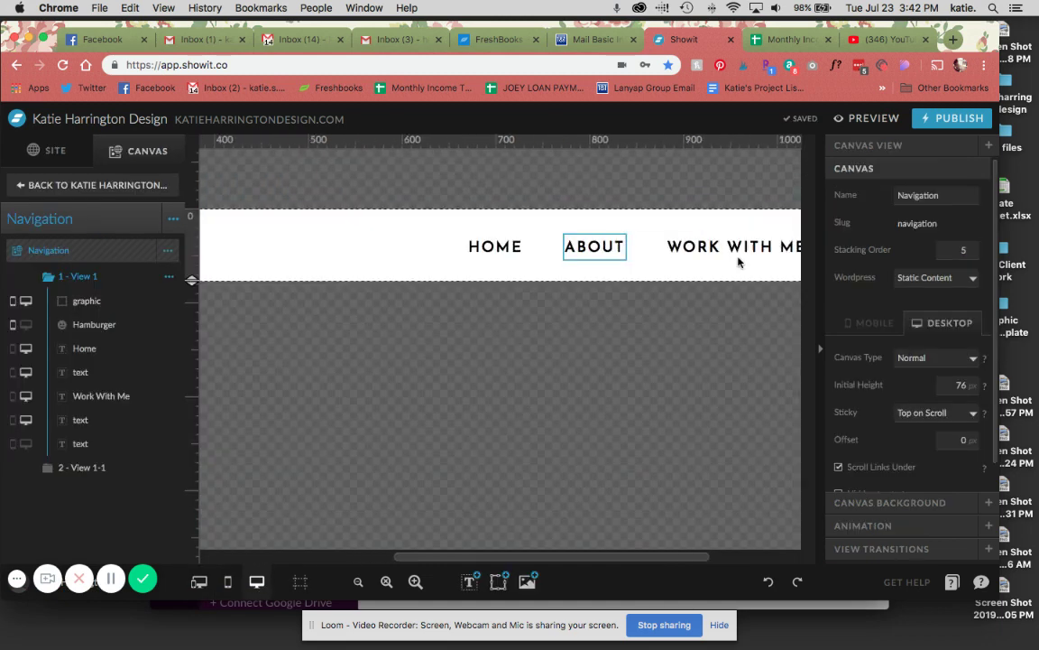
scroll(686, 257, "right", 3)
left_click(652, 249)
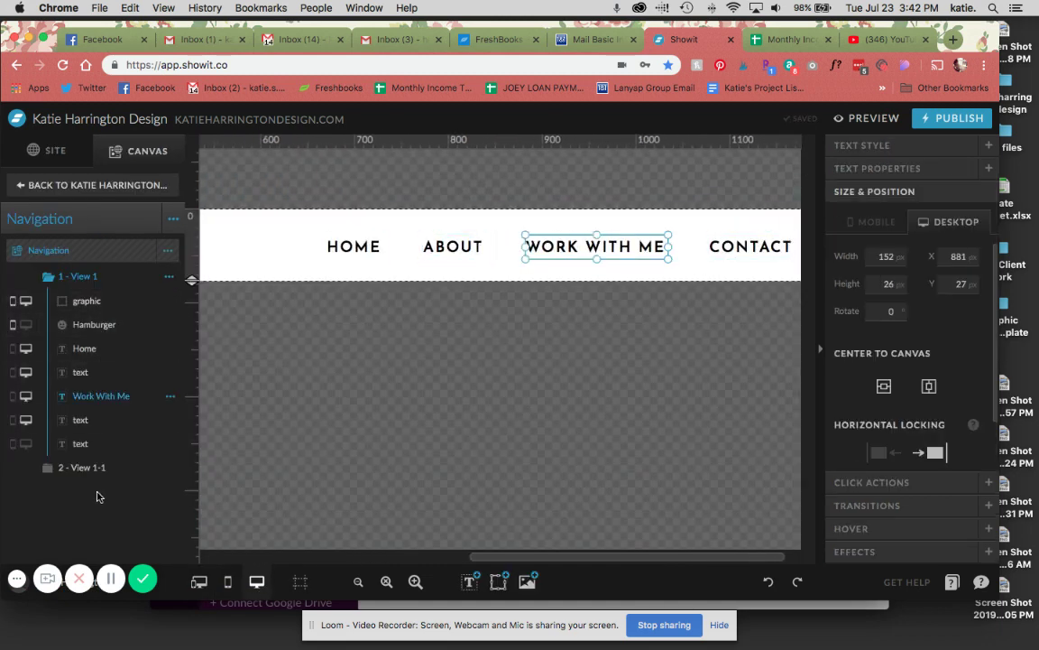
left_click(82, 467)
left_click(606, 296)
left_click(592, 310, "shift")
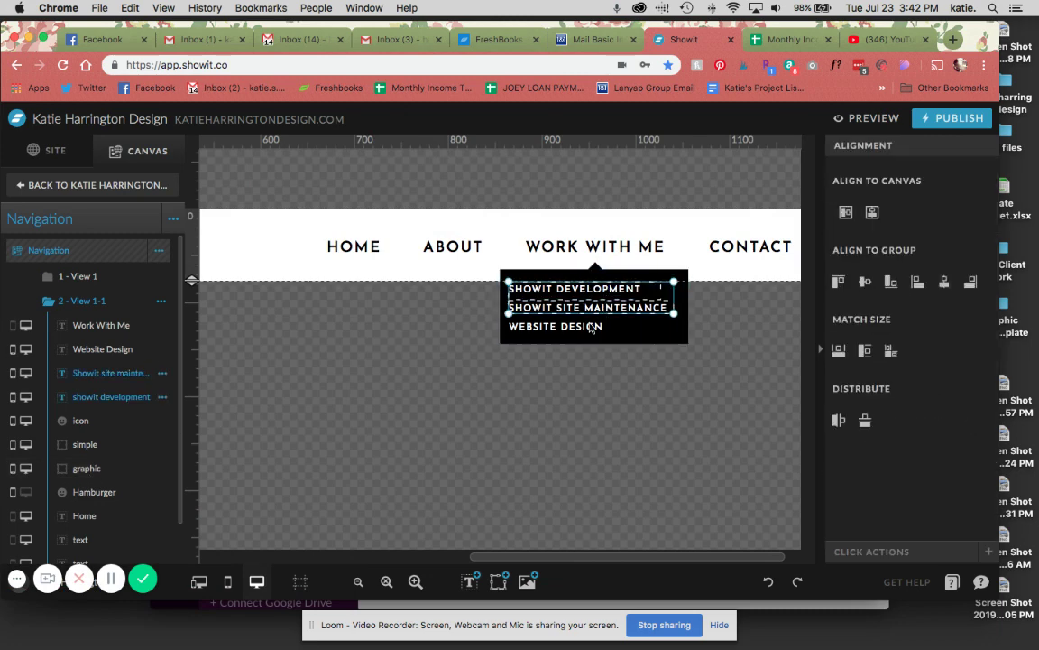
left_click(584, 327, "shift")
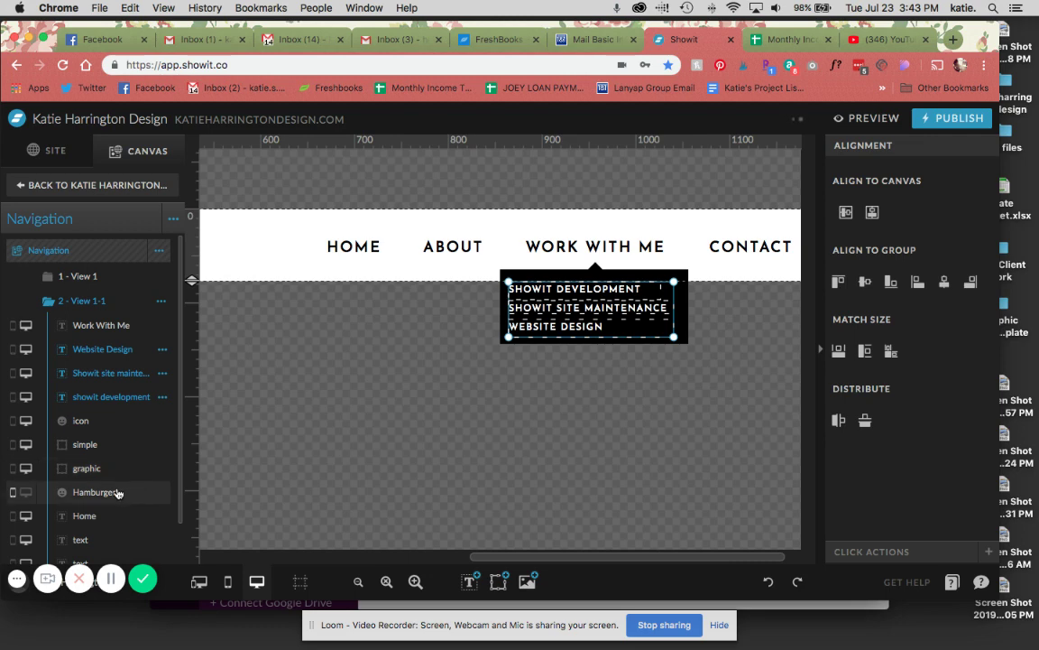
Toggle to mobile and back to desktop, then reselect the three drop-down service links.
left_click(199, 581)
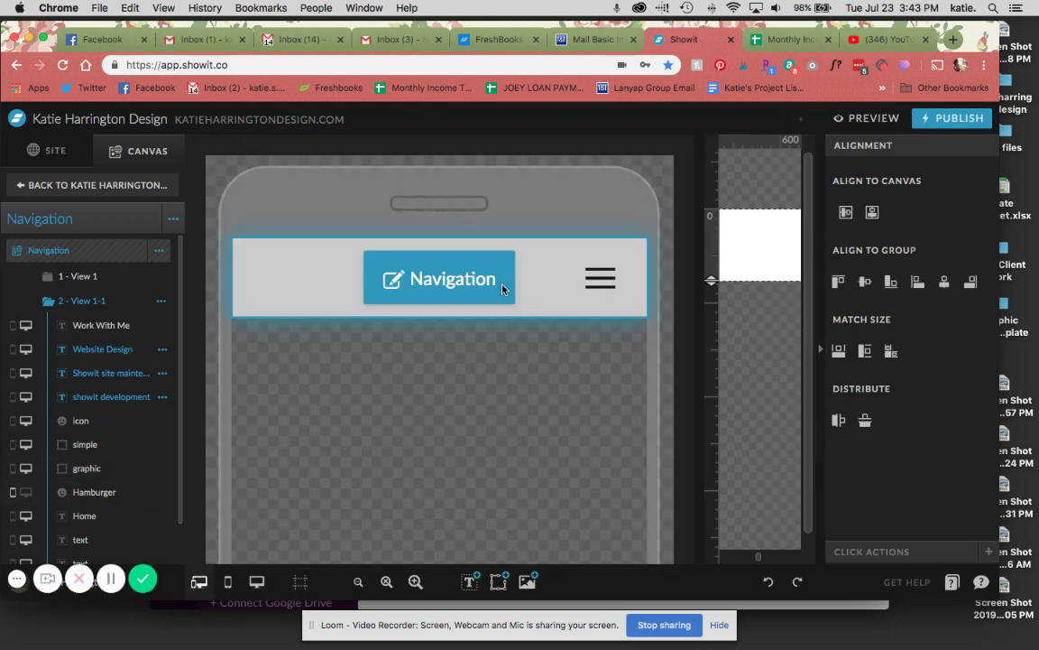
left_click(501, 287)
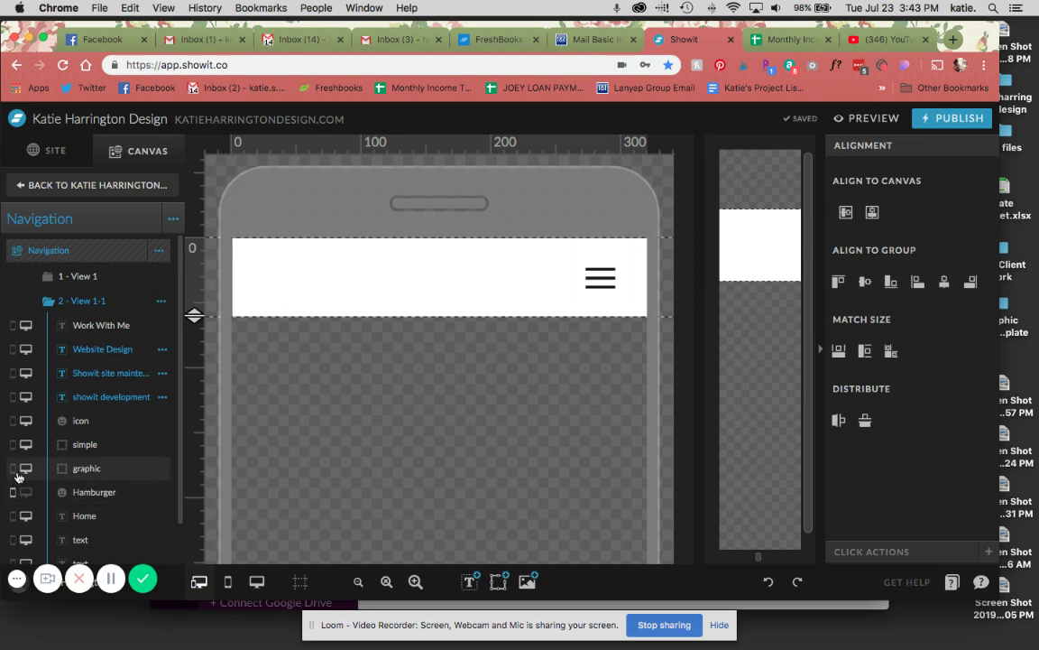
left_click(399, 297)
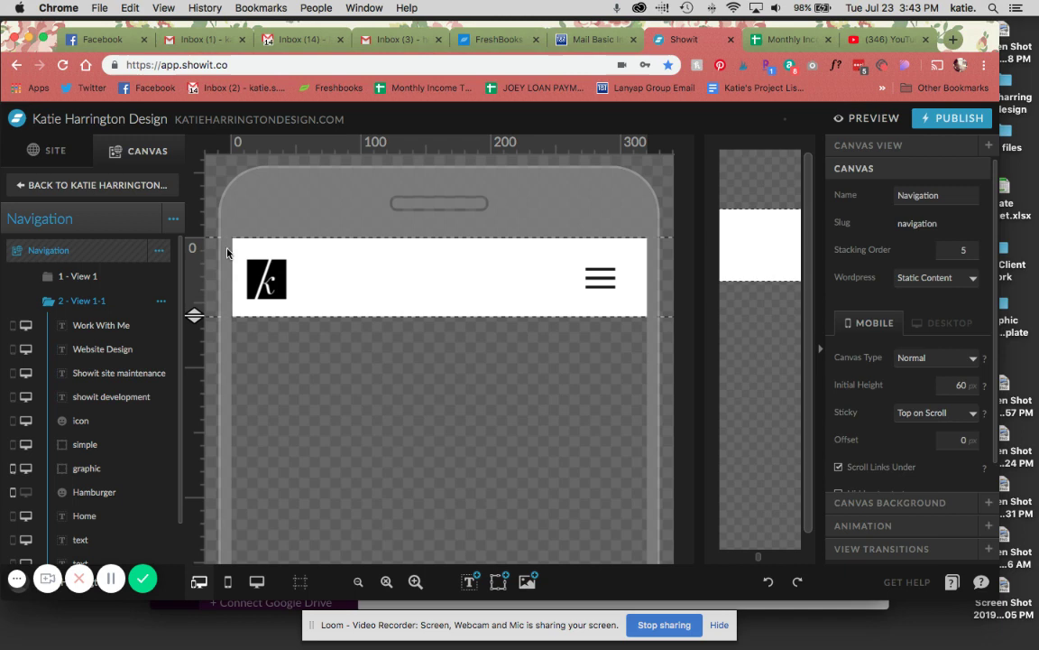
left_click(257, 581)
left_click(572, 295)
left_click(571, 308, "shift")
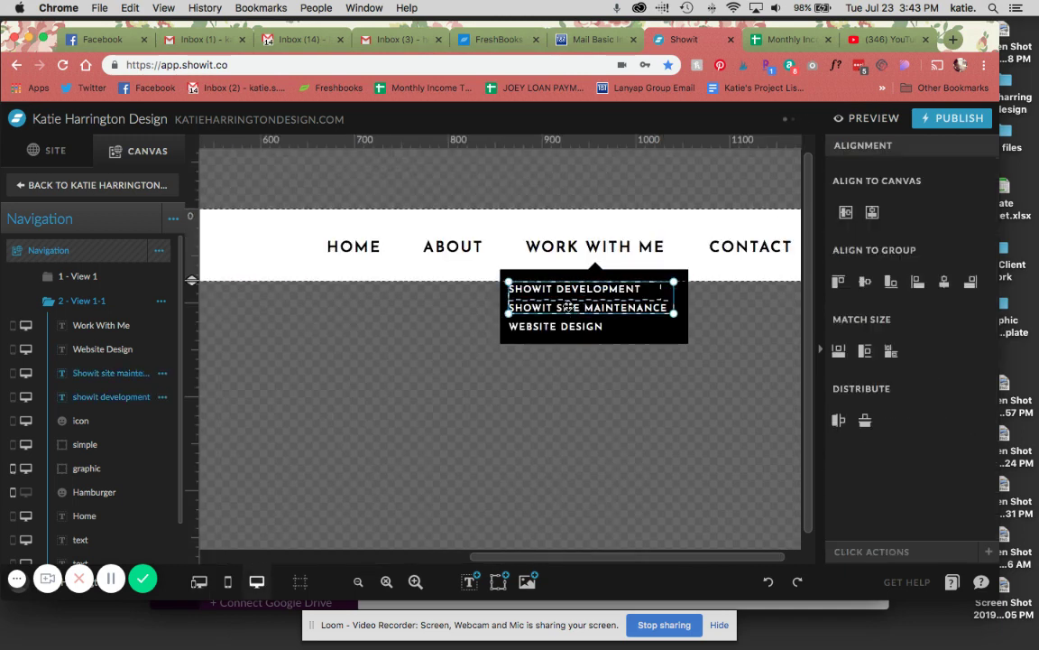
left_click(568, 318, "shift")
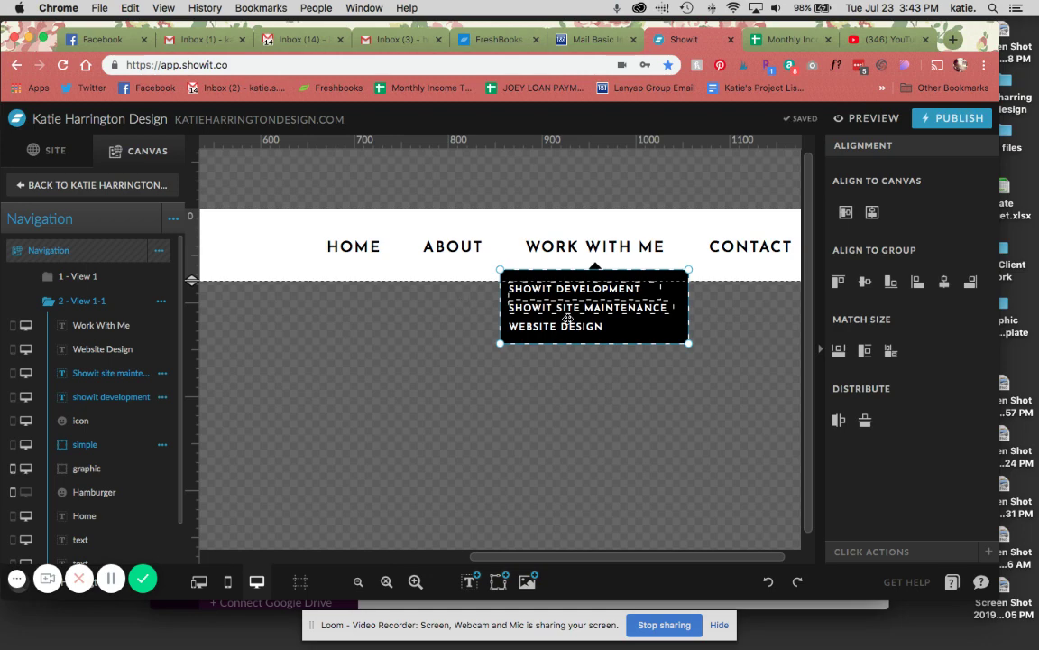
left_click(516, 326)
left_click(518, 308, "shift")
left_click(556, 289, "shift")
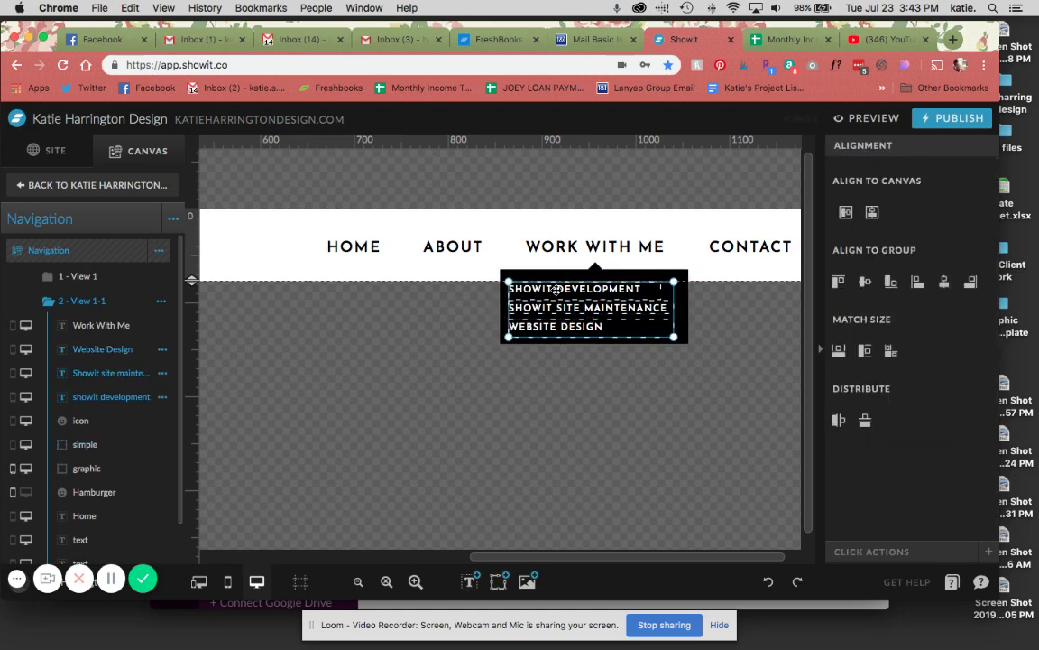
Reopen the Mobile Nav canvas in mobile layout and show its second view with the drop-down.
left_click(56, 171)
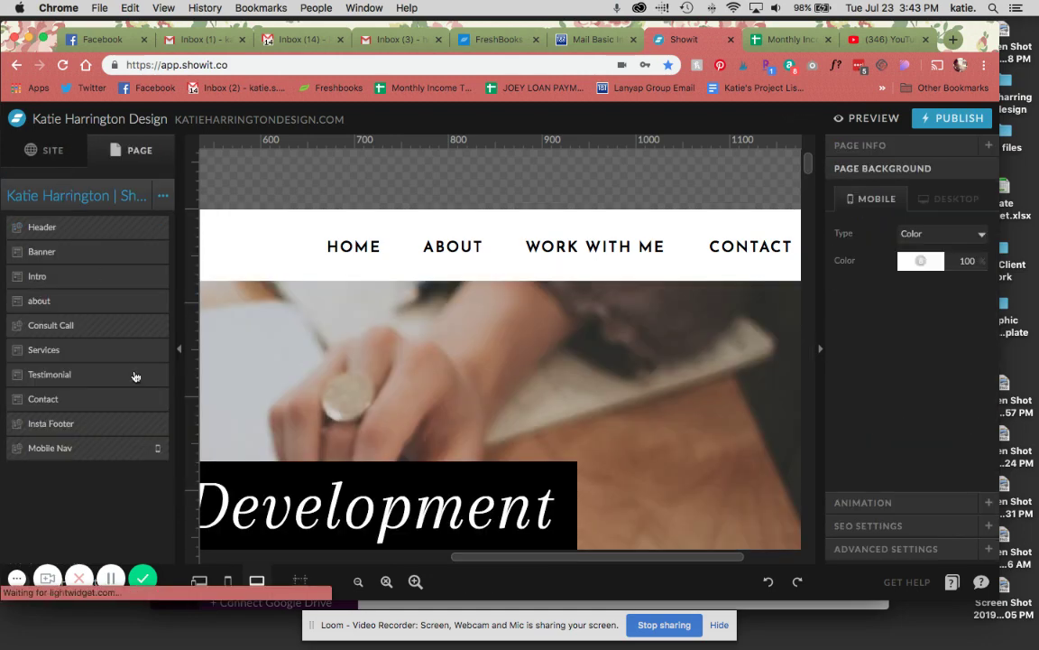
left_click(97, 450)
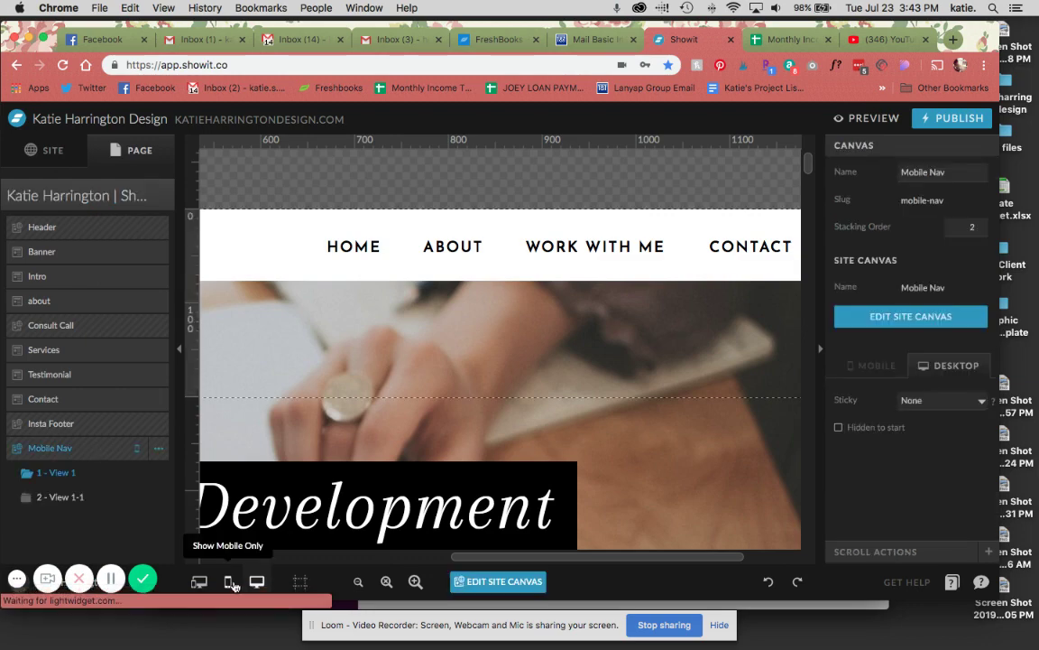
left_click(227, 581)
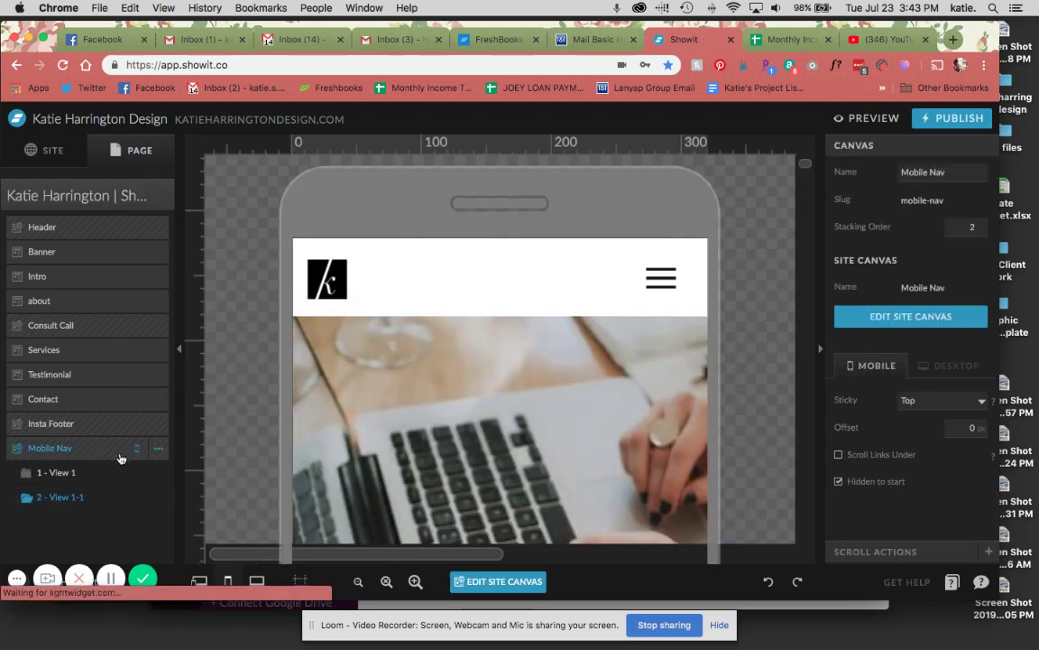
scroll(614, 463, "down", 8)
scroll(442, 429, "down", 15)
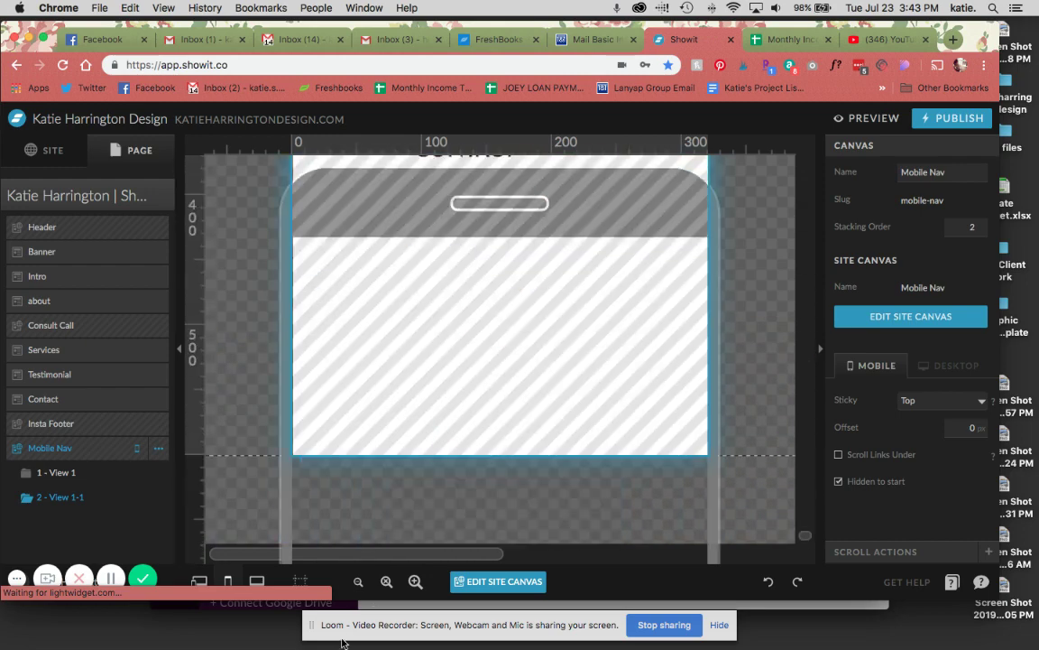
left_click(358, 582)
left_click(484, 427)
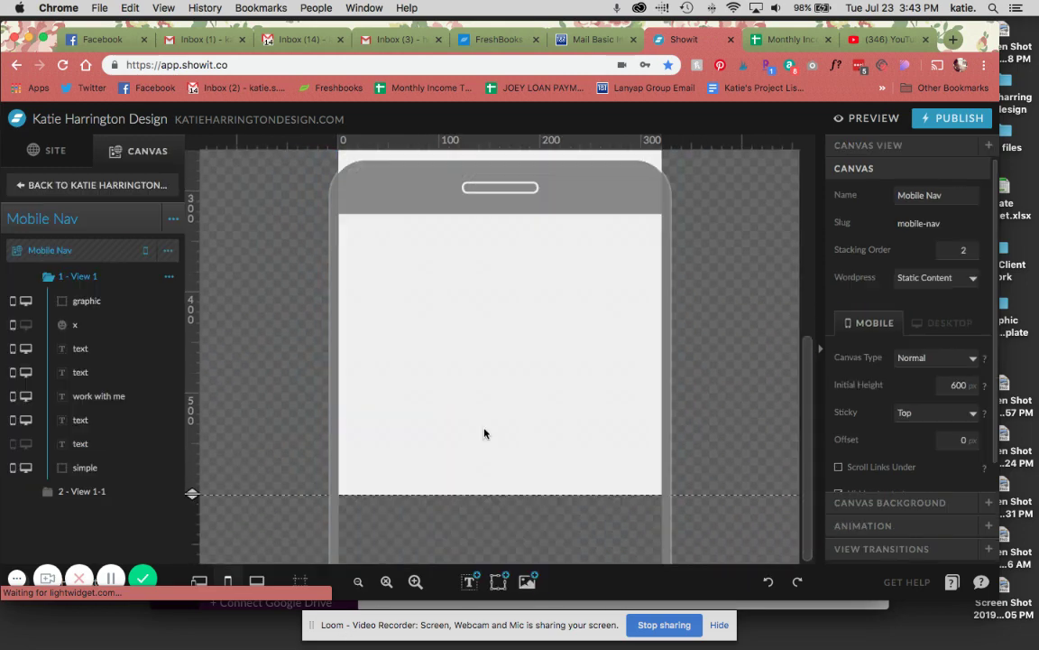
left_click(109, 492)
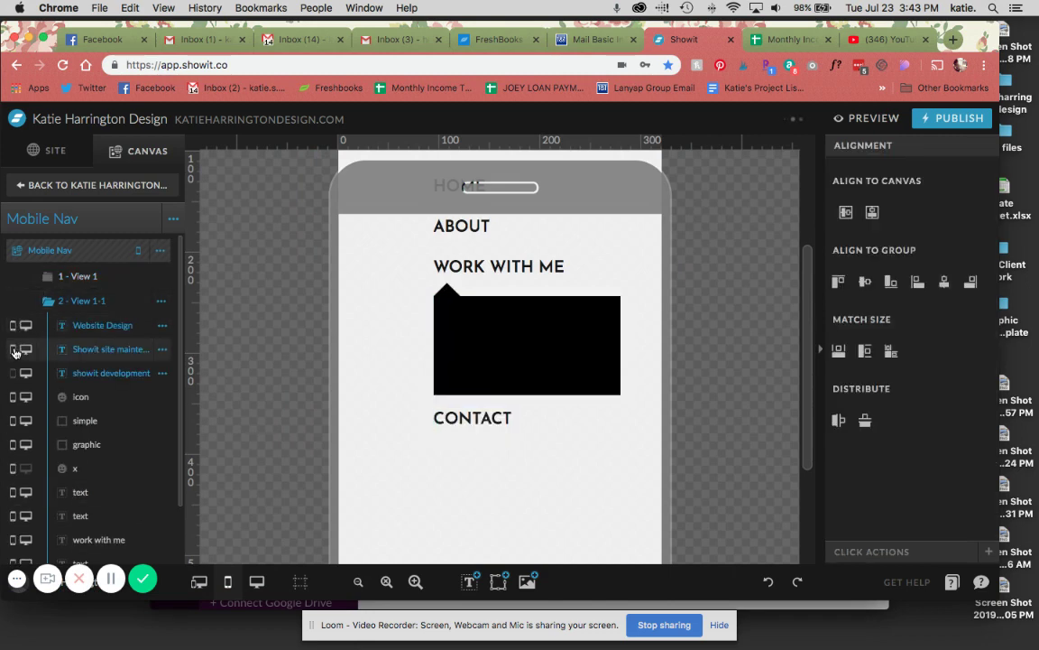
scroll(392, 285, "up", 2)
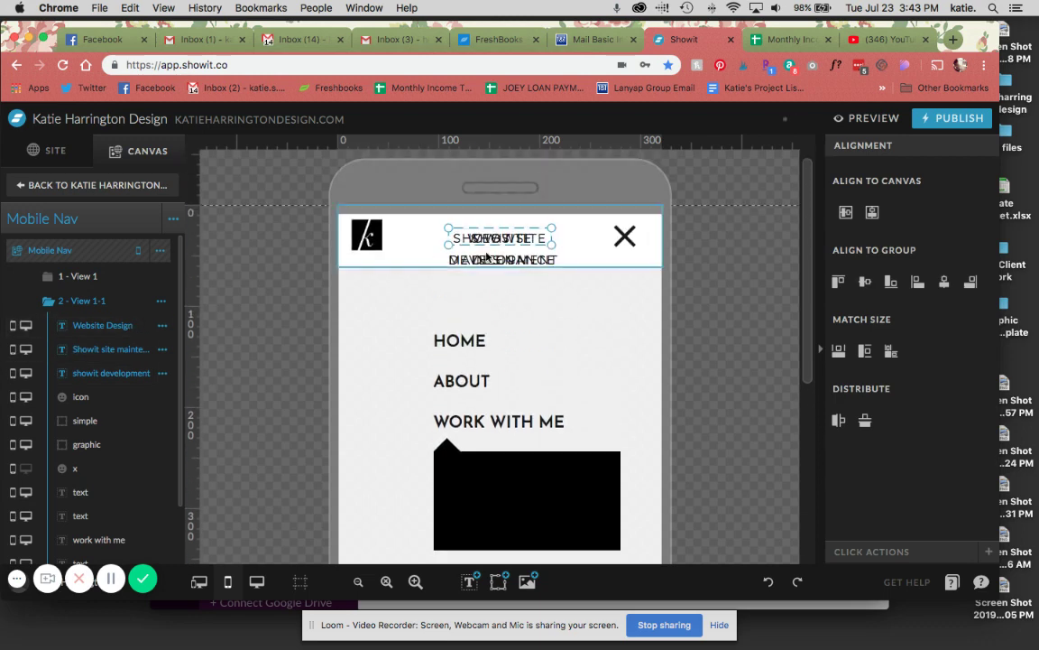
Move the service links onto the black box and make WEBSITE DESIGN white, left-aligned, at the bottom.
left_click_drag(524, 236, 489, 465)
left_click(618, 408)
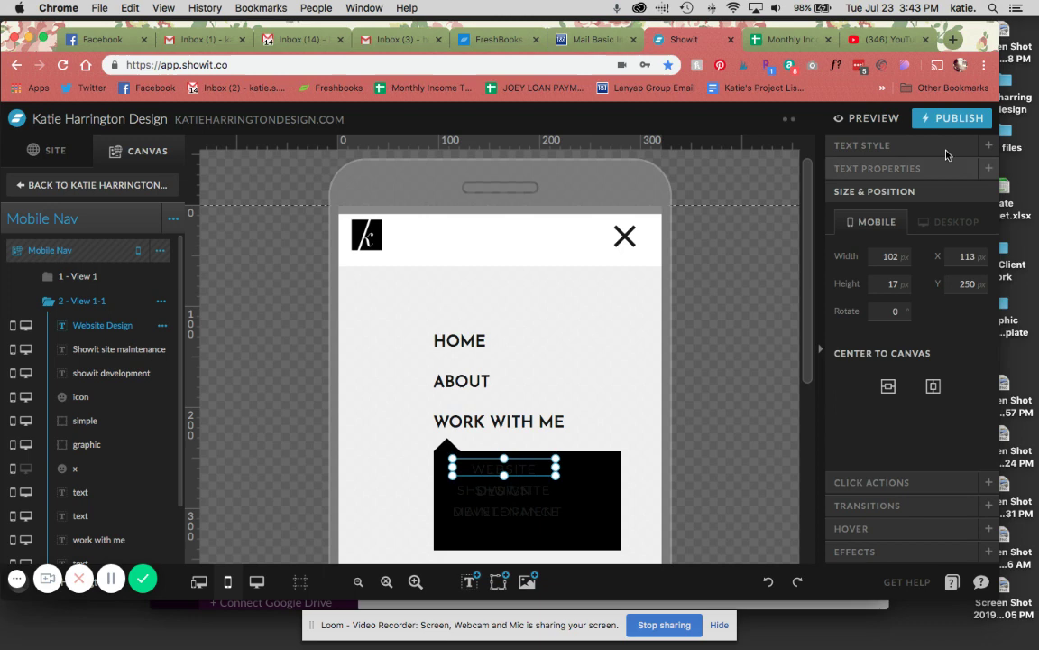
left_click(902, 145)
left_click(915, 237)
left_click(985, 271)
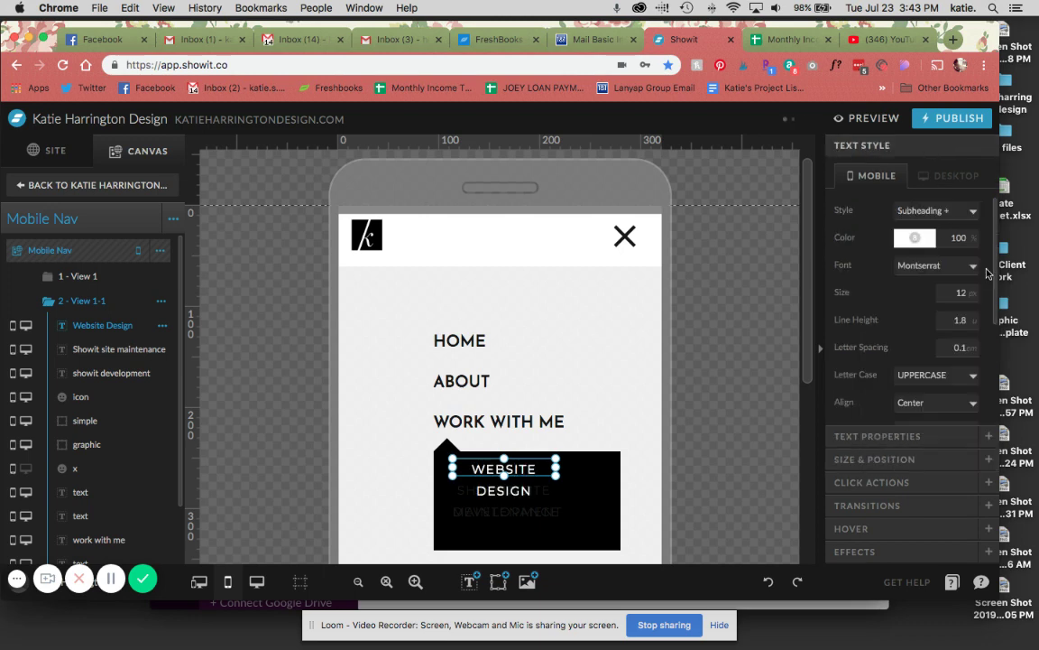
left_click_drag(567, 465, 596, 466)
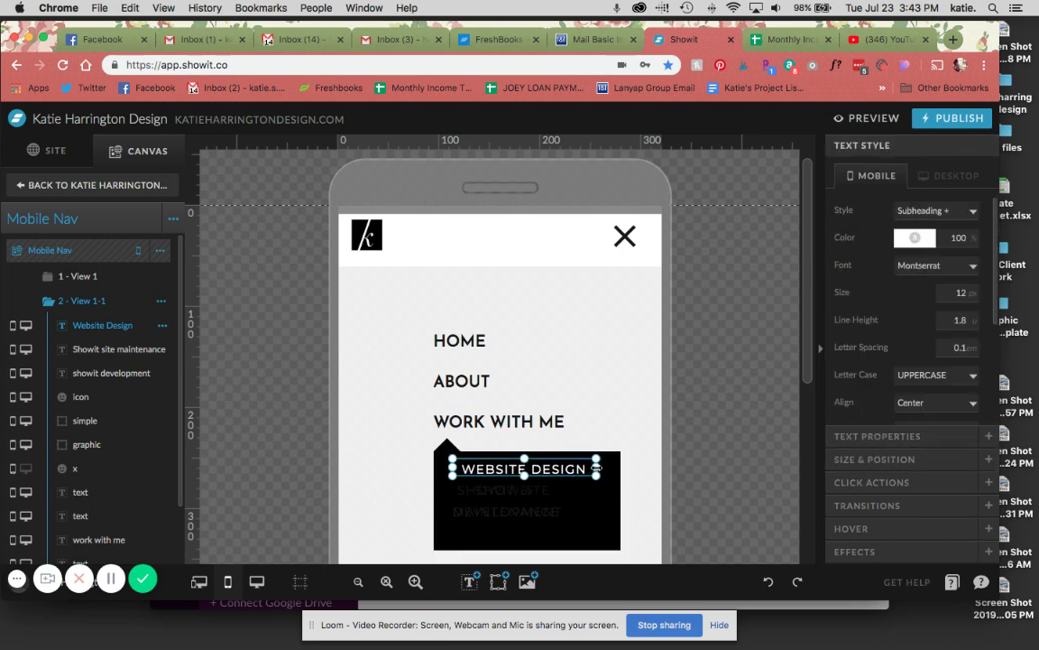
mouse_move(524, 476)
left_mouse_down()
mouse_move(520, 539)
mouse_move(524, 475)
left_mouse_up()
left_click(928, 402)
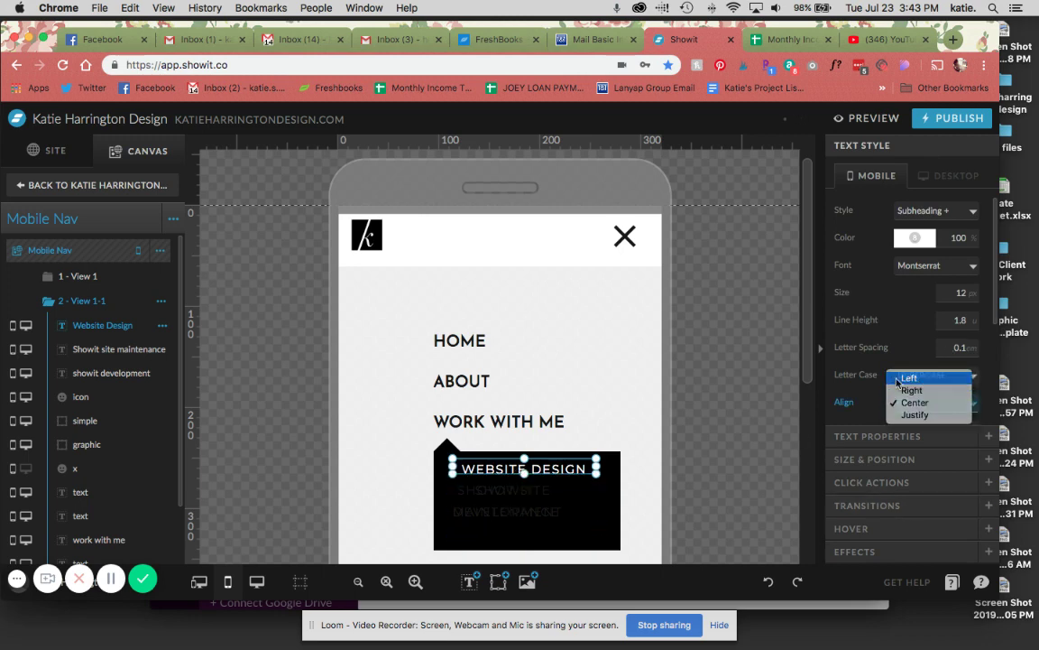
left_click(903, 377)
left_click_drag(524, 467, 521, 534)
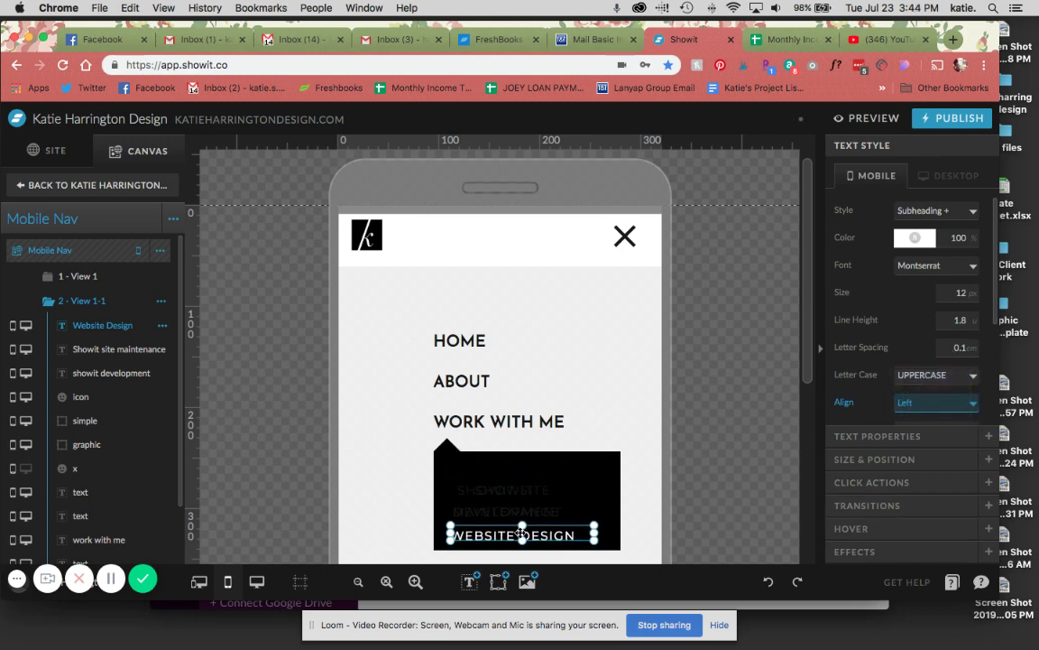
Position SHOWIT SITE MAINTENANCE and SHOWIT DEVELOPMENT inside the black box.
left_click(494, 490)
left_click(494, 490)
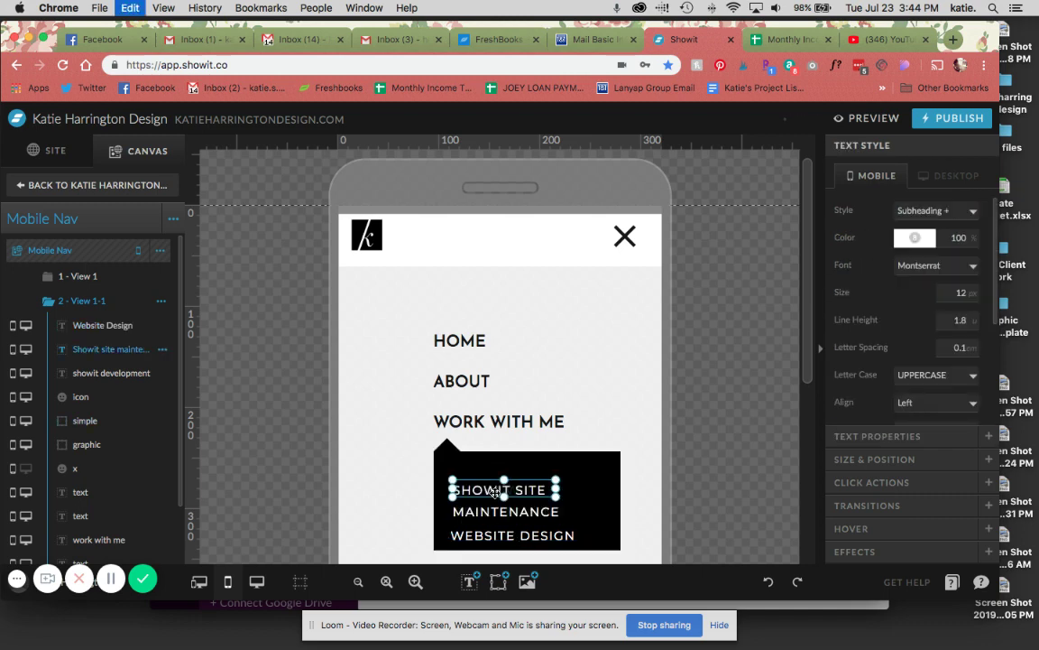
left_click_drag(495, 490, 664, 516)
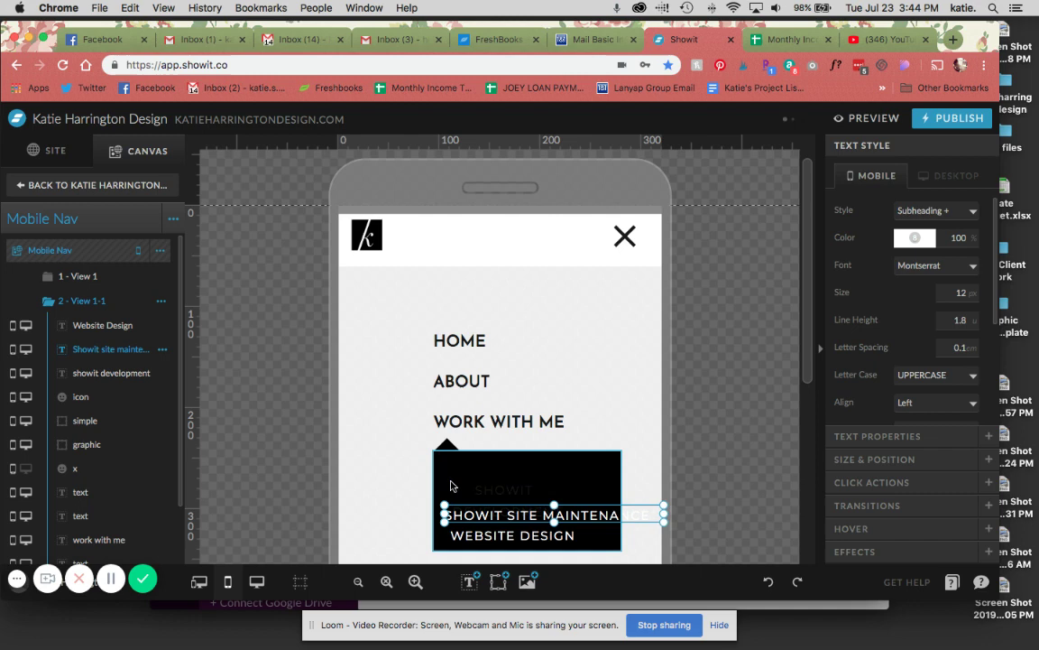
left_click(452, 486)
left_click(451, 486)
left_click_drag(505, 490, 645, 480)
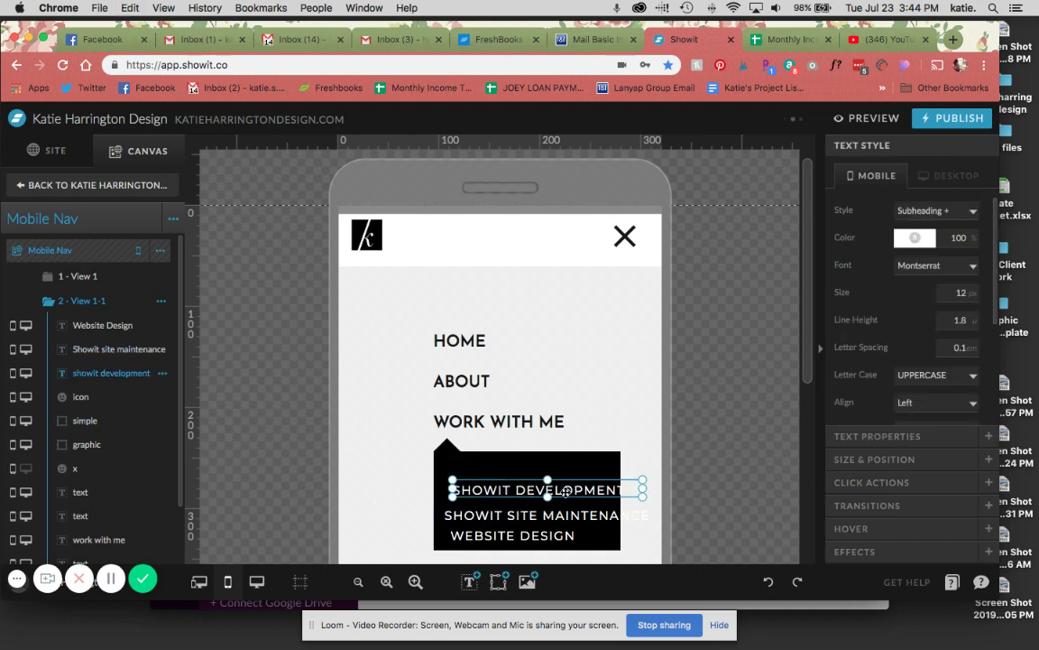
left_click_drag(565, 490, 555, 479)
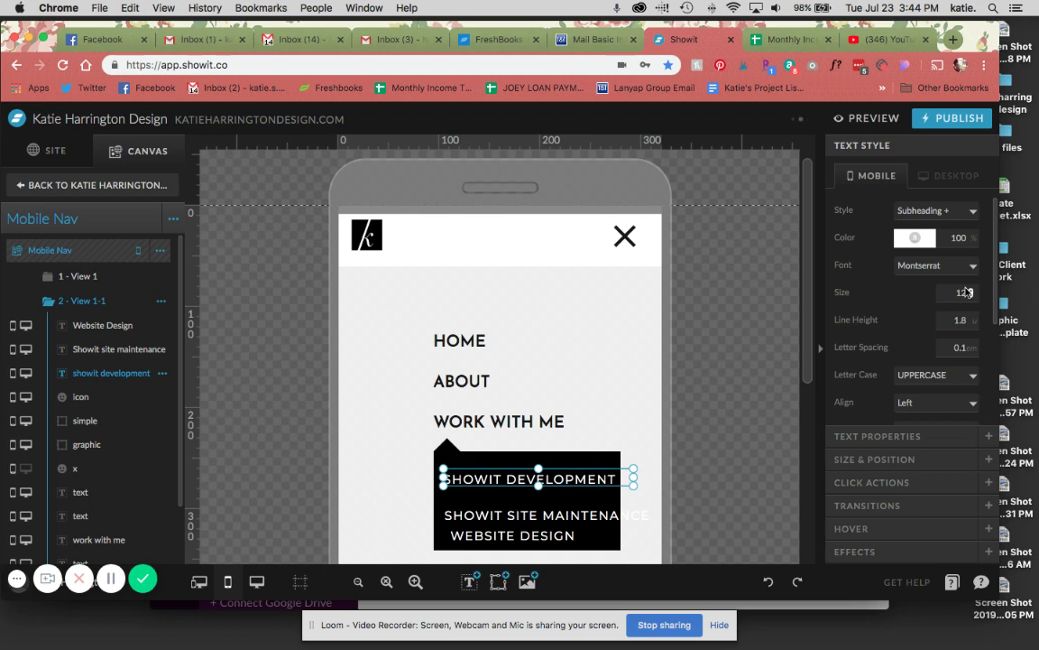
Set all three service links to text size 10 and nudge WEBSITE DESIGN up.
left_click(951, 291)
type("10")
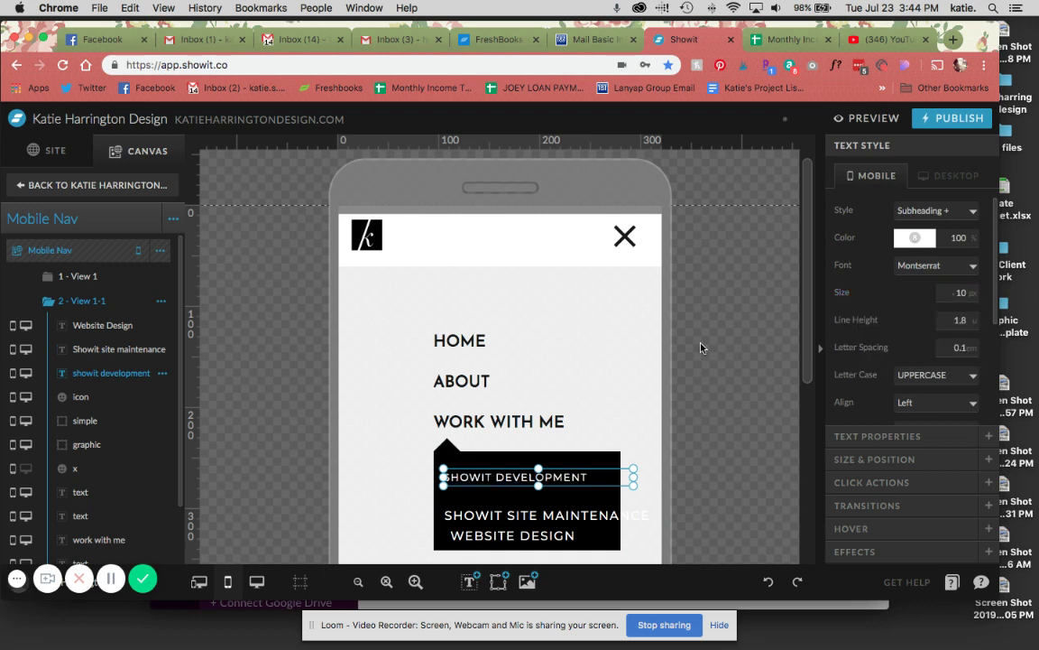
left_click(574, 358)
left_click(470, 516)
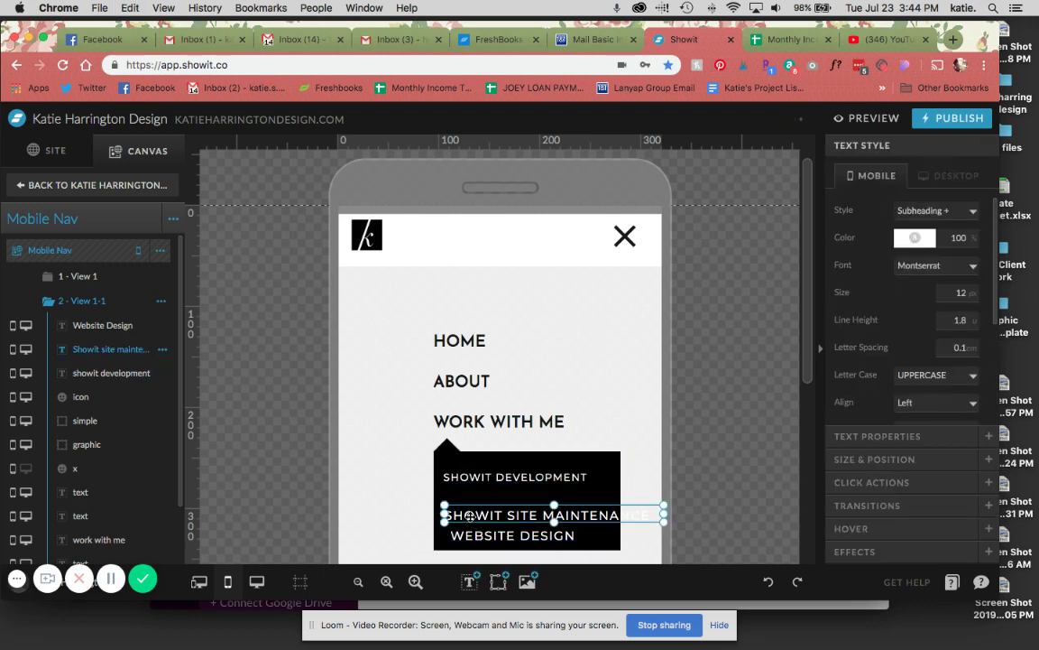
left_click(958, 292)
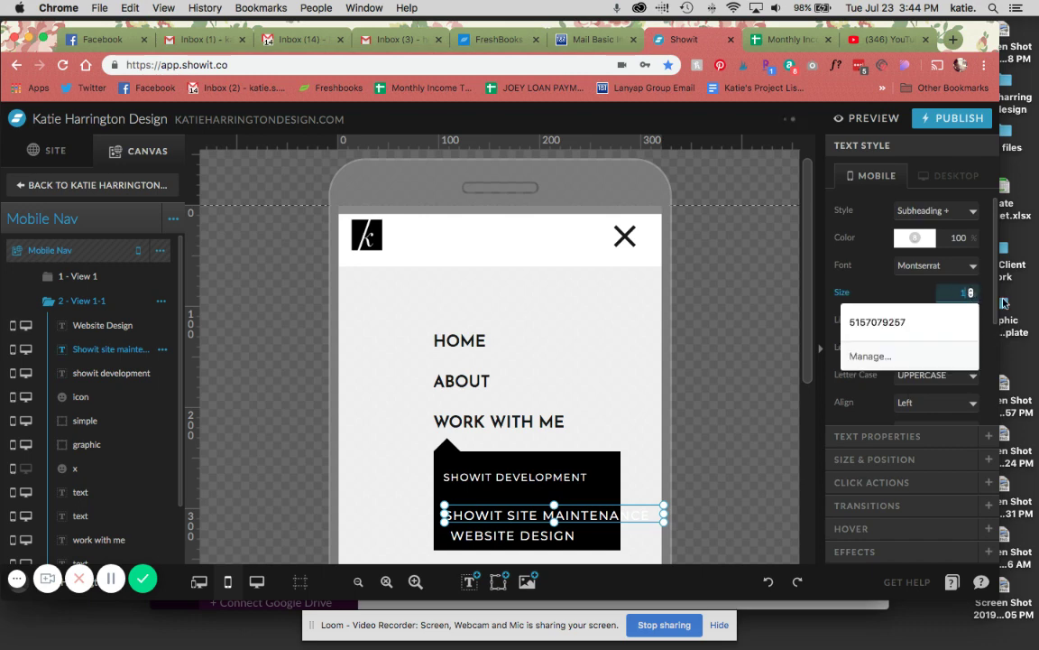
type("10")
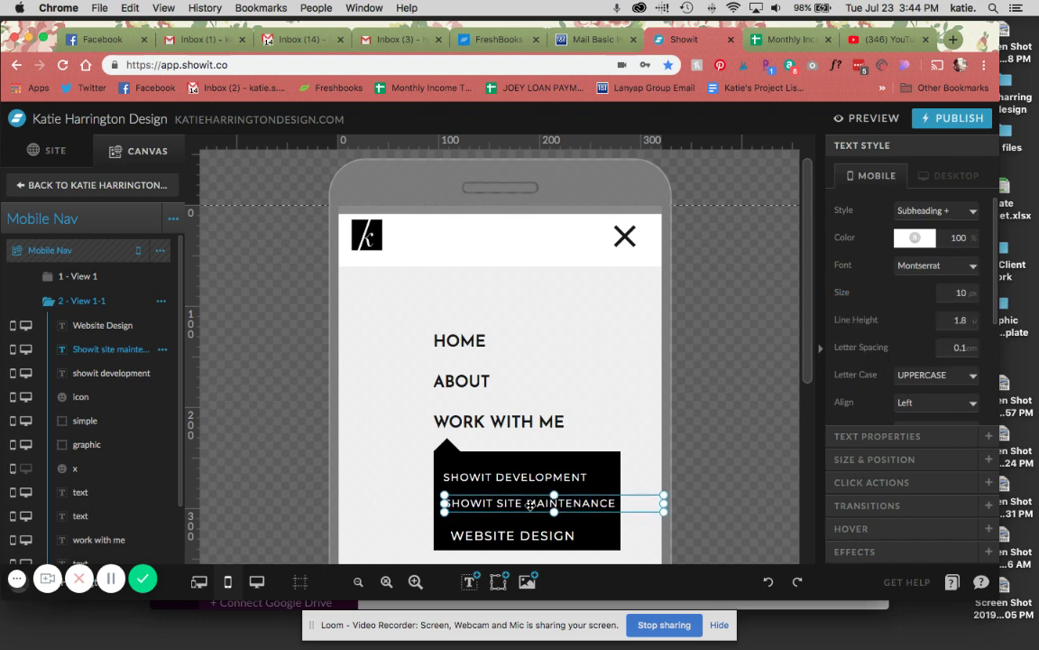
left_click(515, 535)
left_click(960, 289)
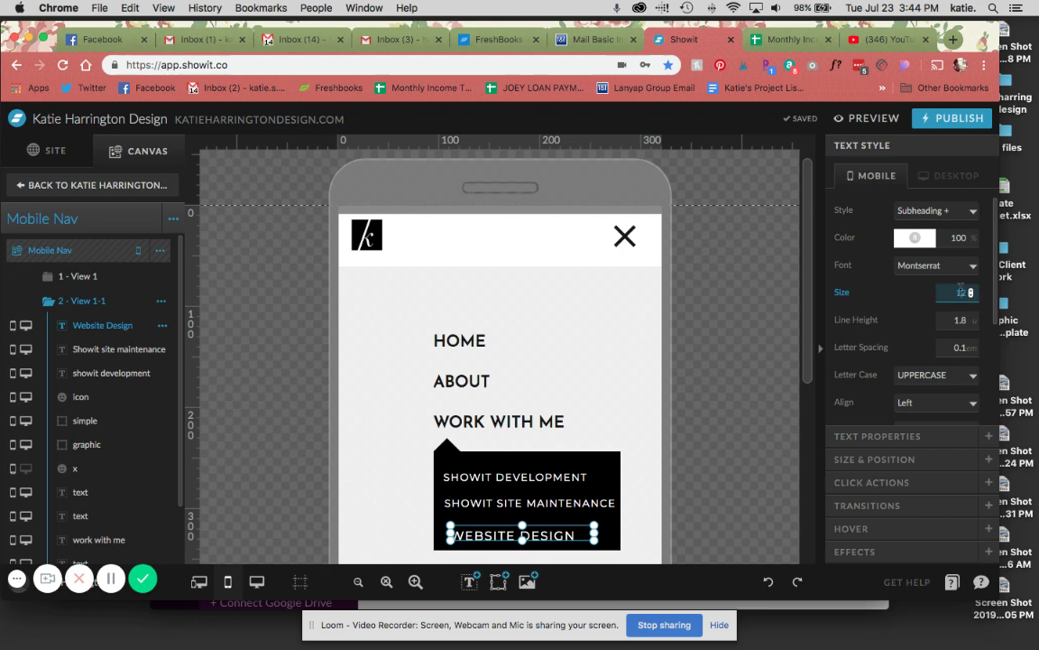
type("10")
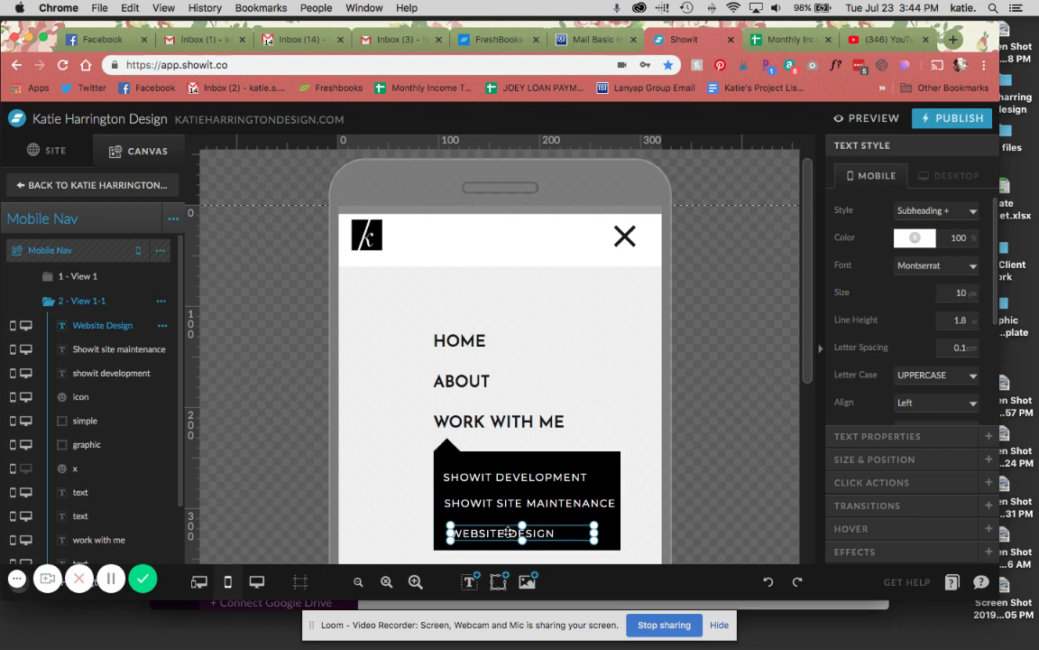
left_click_drag(509, 521, 502, 512)
Select the three service link layers and distribute them evenly.
left_click(506, 503, "shift")
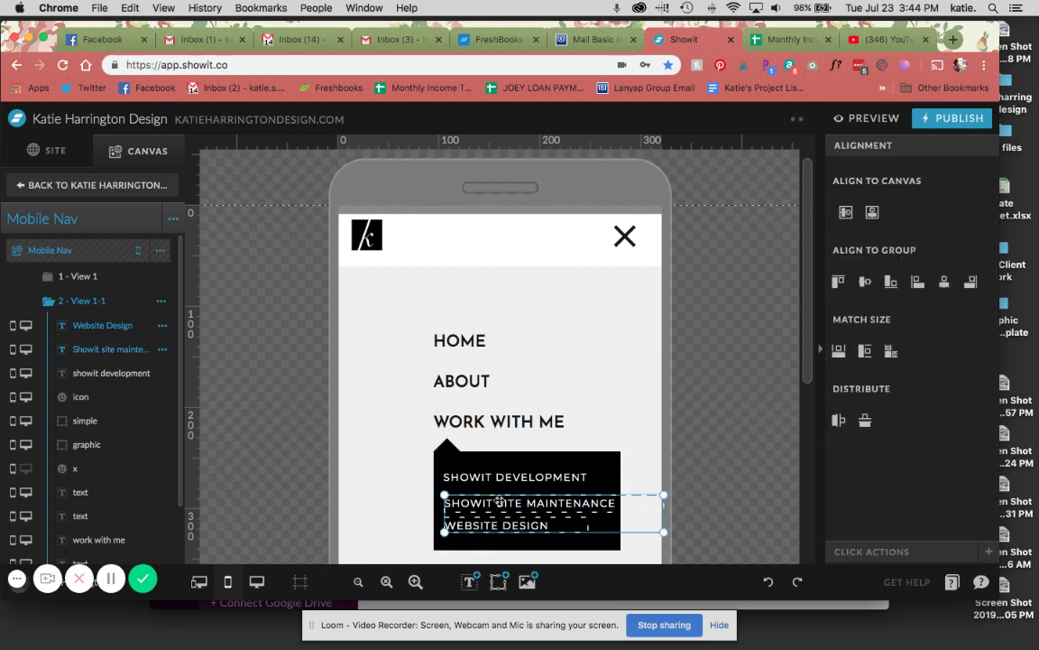
left_click(584, 456, "shift")
left_click(335, 469)
left_click(102, 325)
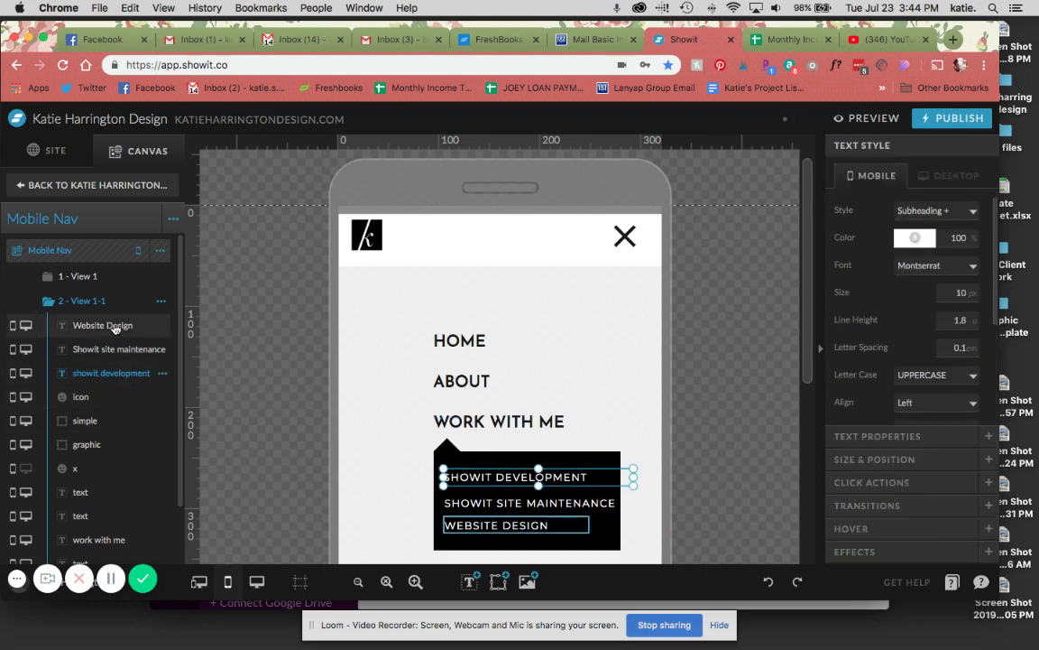
left_click(108, 348, "shift")
left_click(111, 373, "shift")
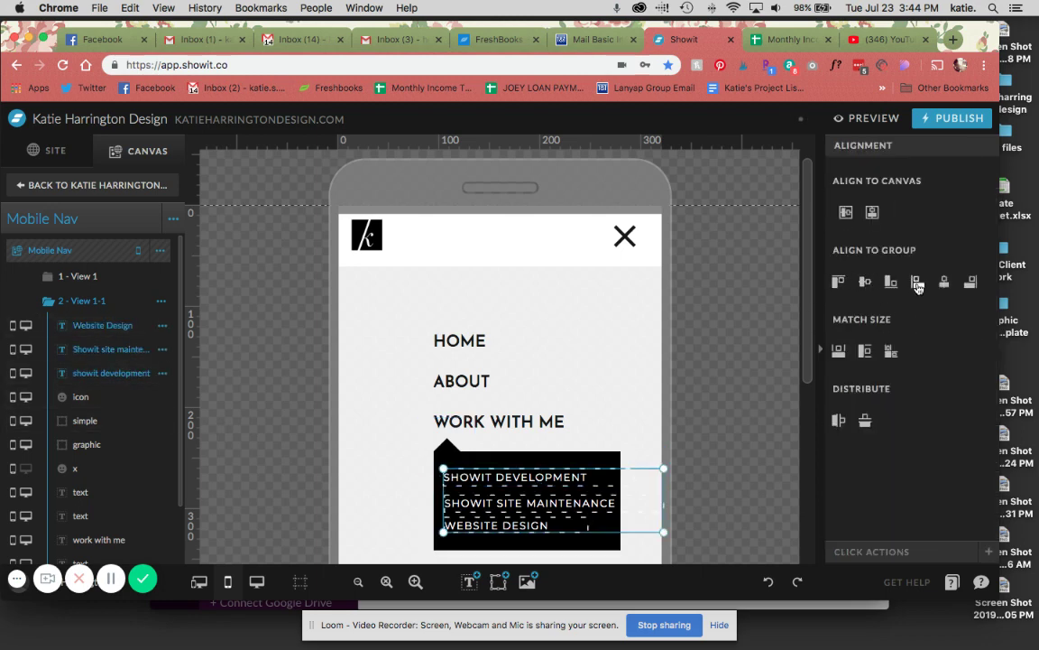
left_click(865, 420)
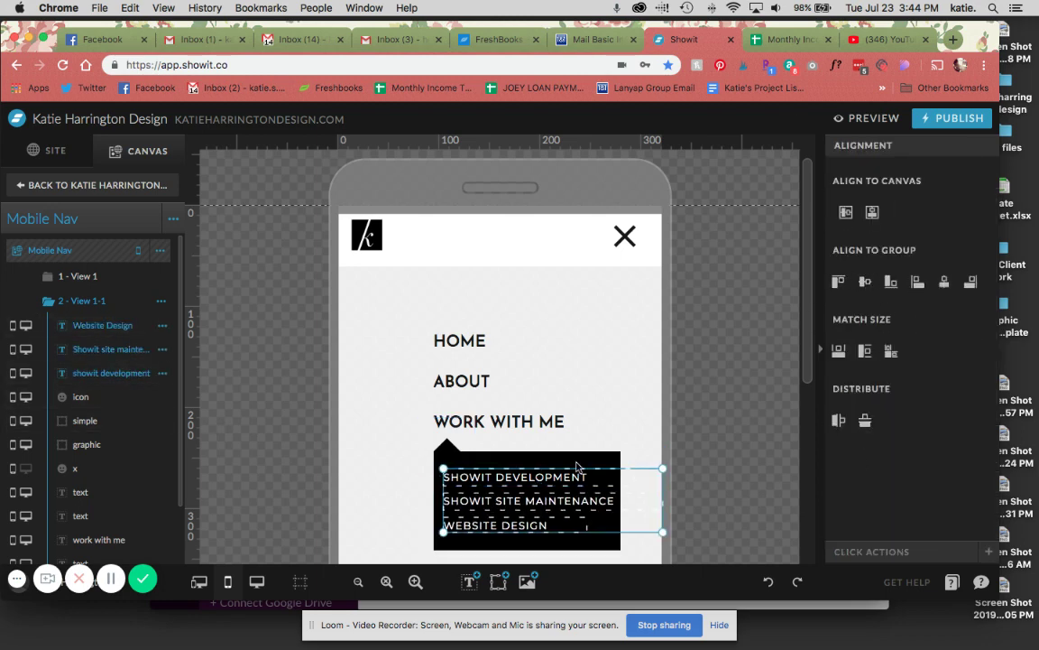
left_click(665, 424)
scroll(636, 424, "down", 3)
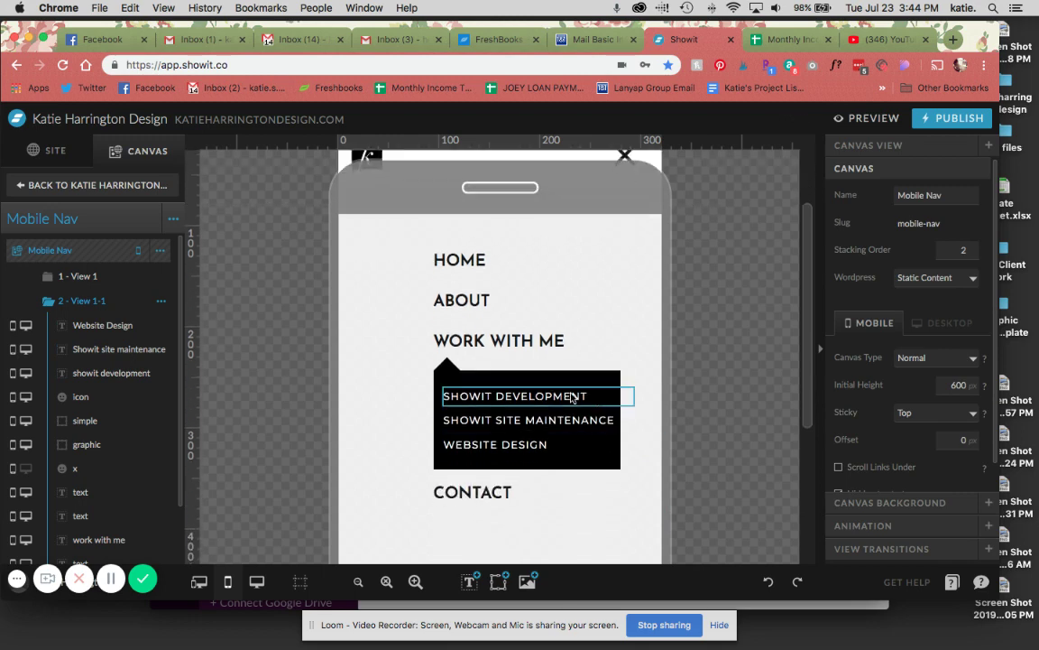
Give SHOWIT DEVELOPMENT a custom 50% opacity hover, narrow its text box, and select the other links.
left_click(572, 398)
left_click(853, 528)
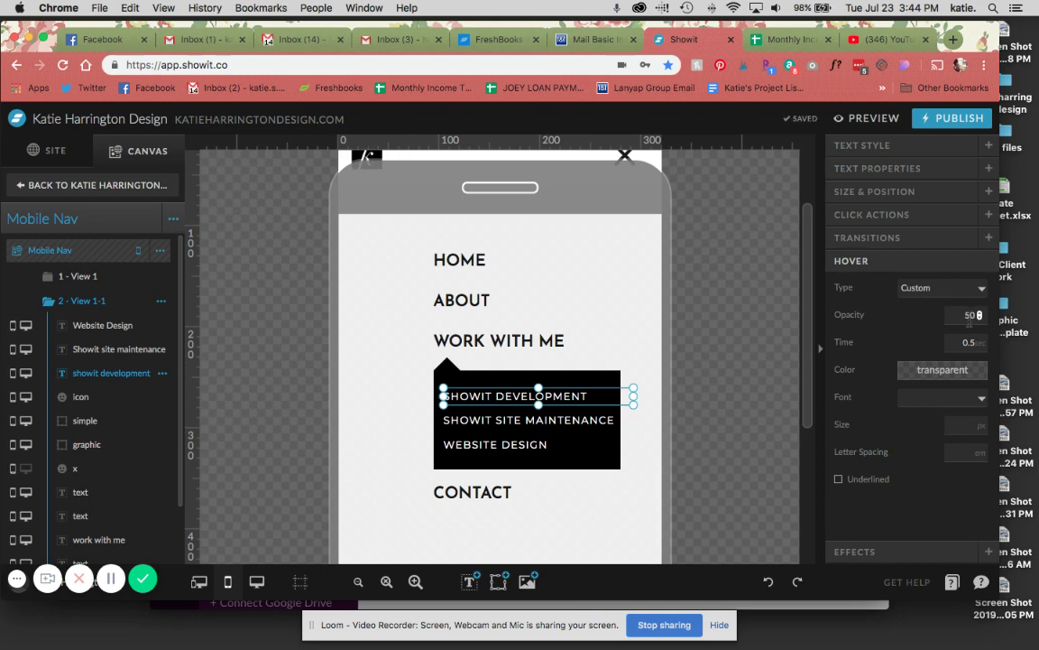
key("Return")
left_click_drag(634, 396, 617, 420)
left_click(601, 418)
left_click(605, 420)
left_click(554, 446)
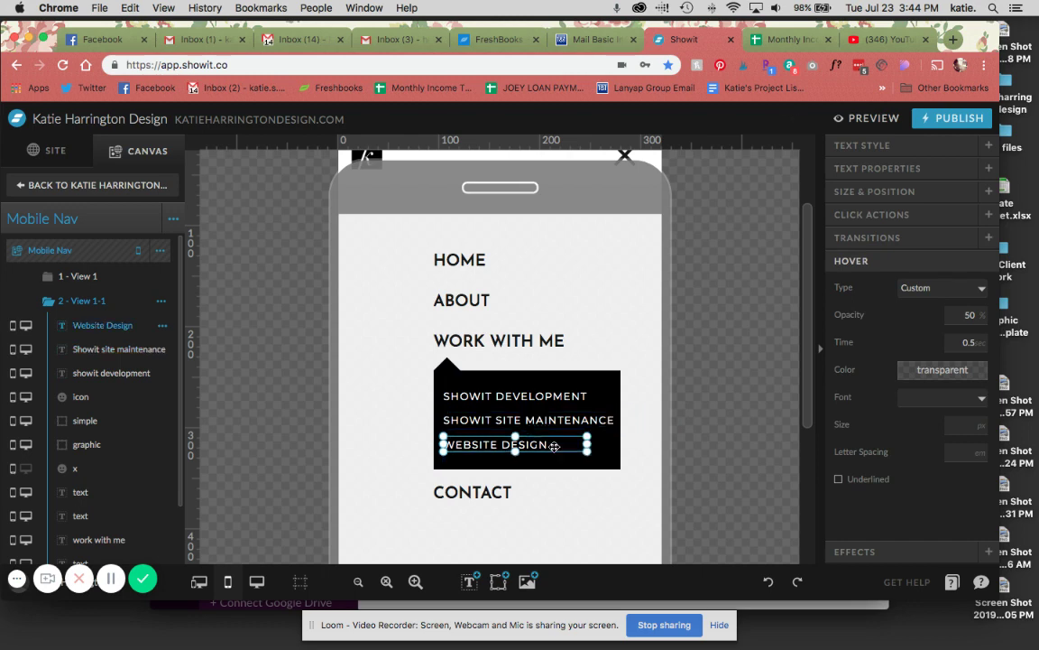
left_click(633, 449)
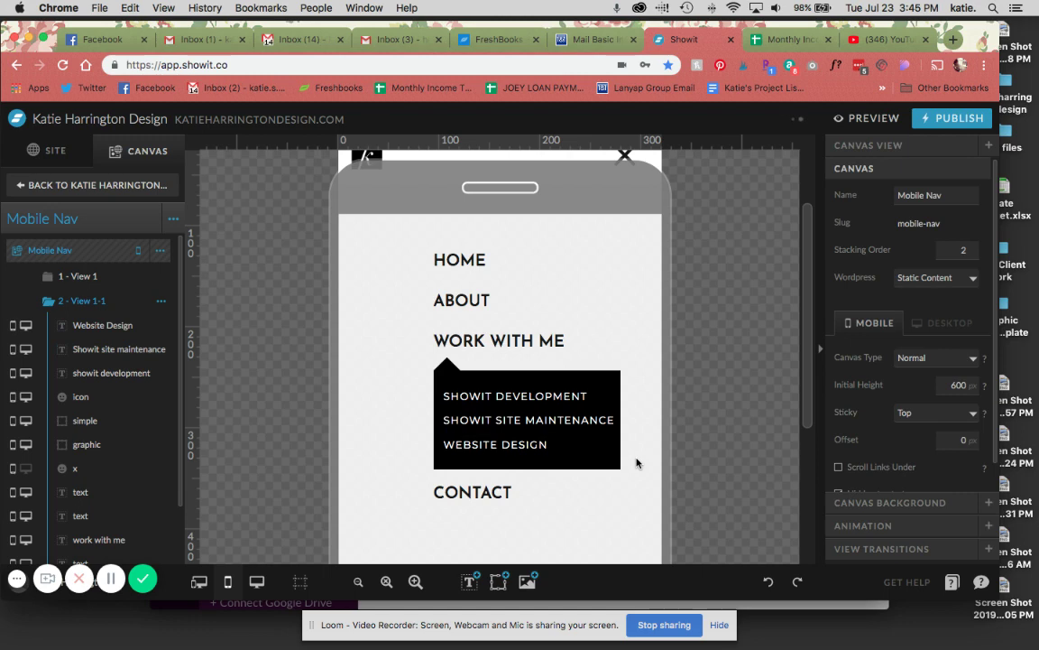
In View 1, set WORK WITH ME's click action to Canvas > This Canvas > View 2.
left_click(91, 276)
left_click(478, 343)
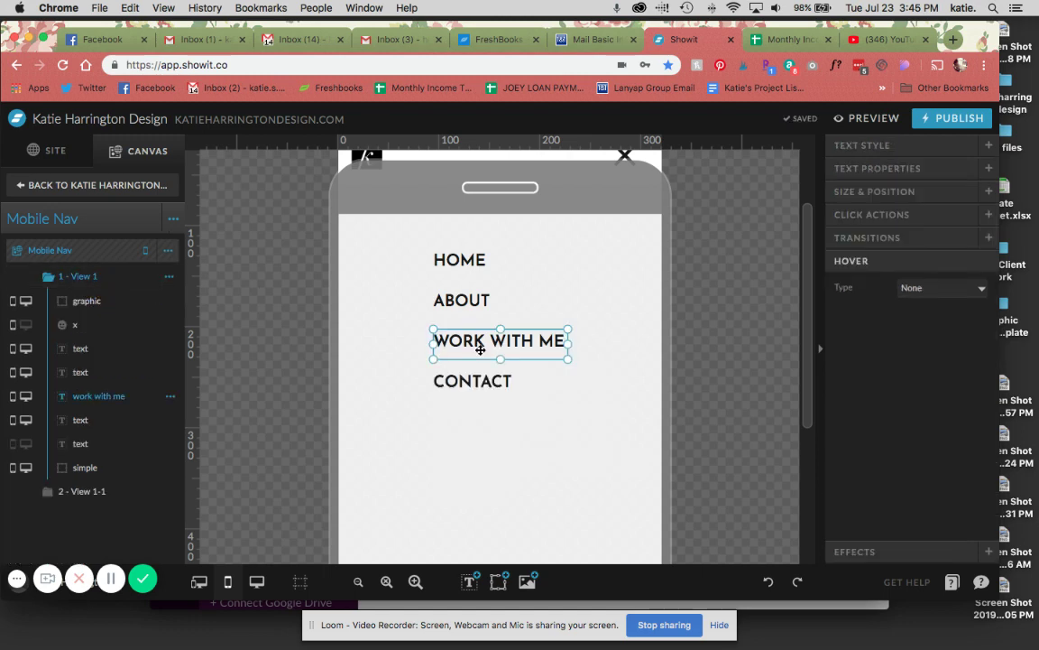
left_click(868, 215)
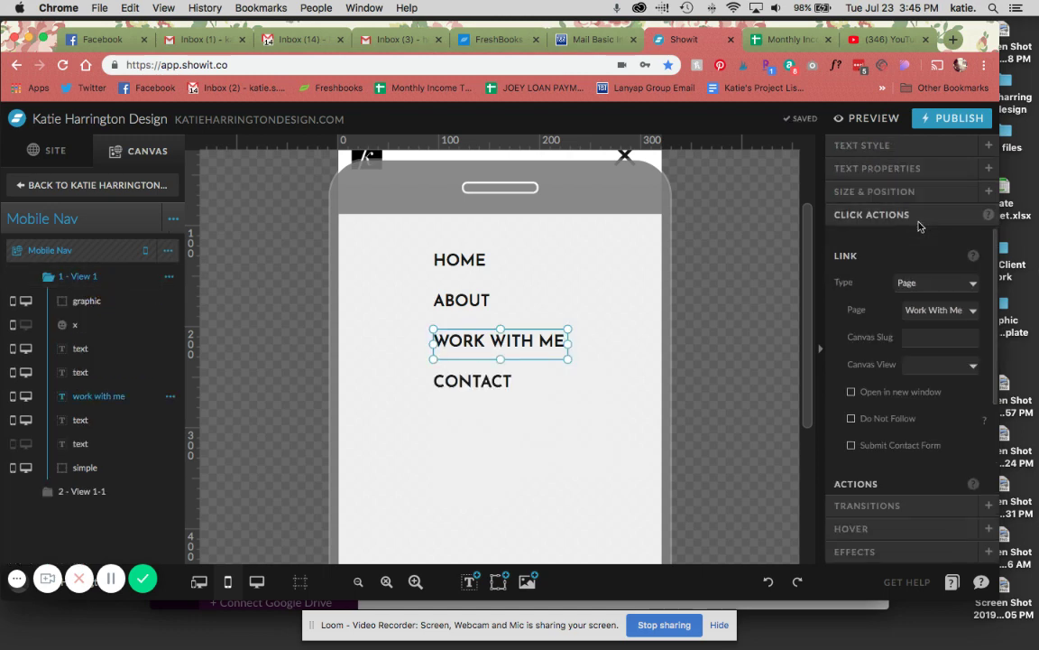
left_click(916, 282)
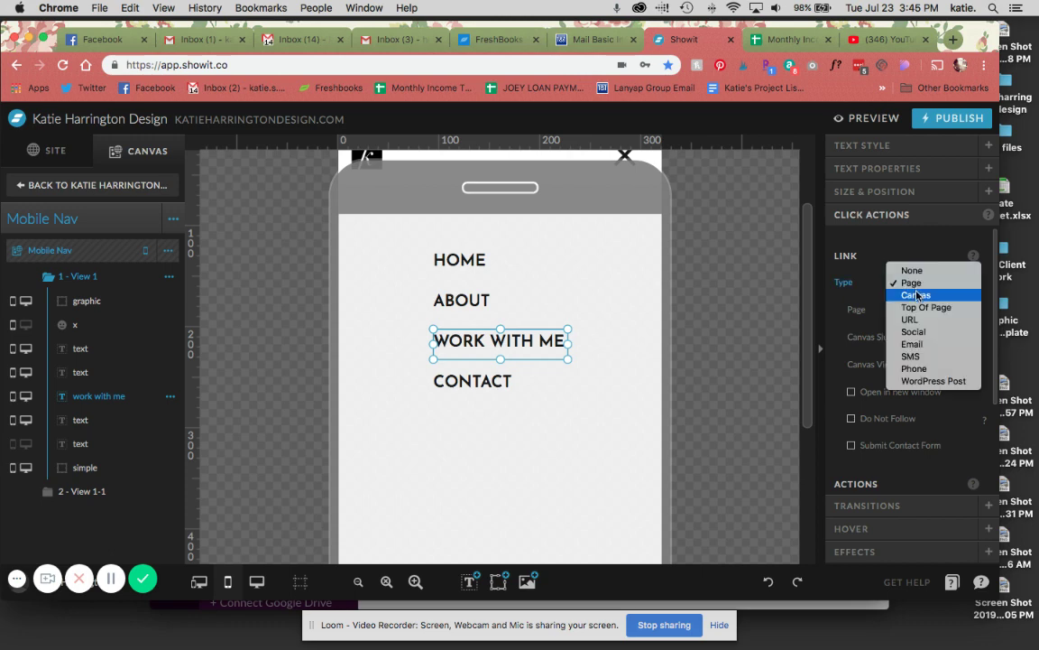
left_click(915, 295)
left_click(920, 309)
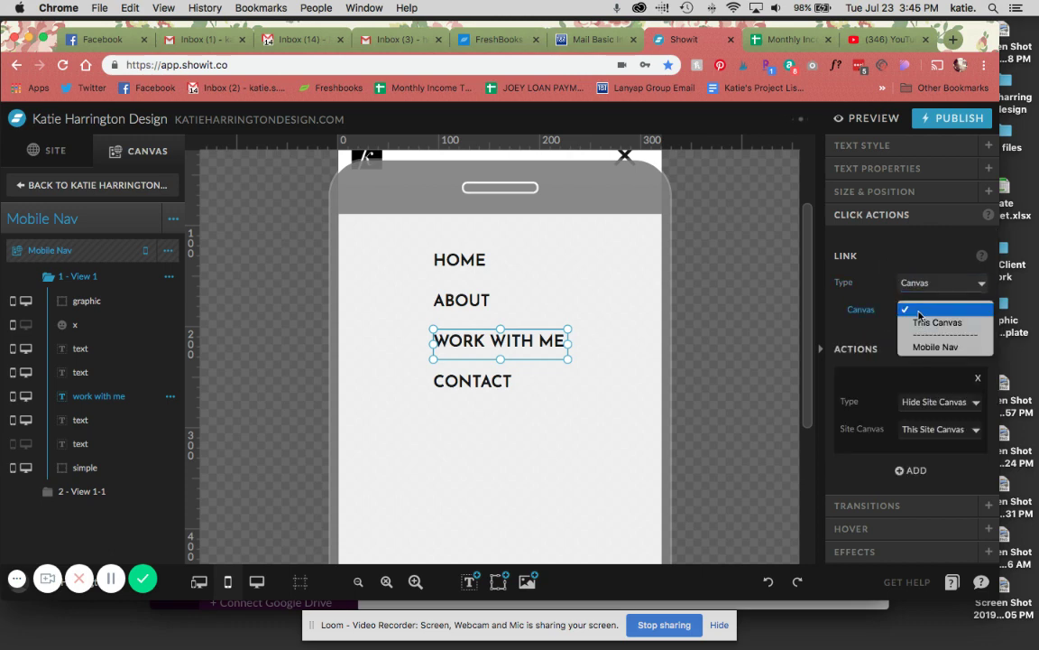
left_click(920, 322)
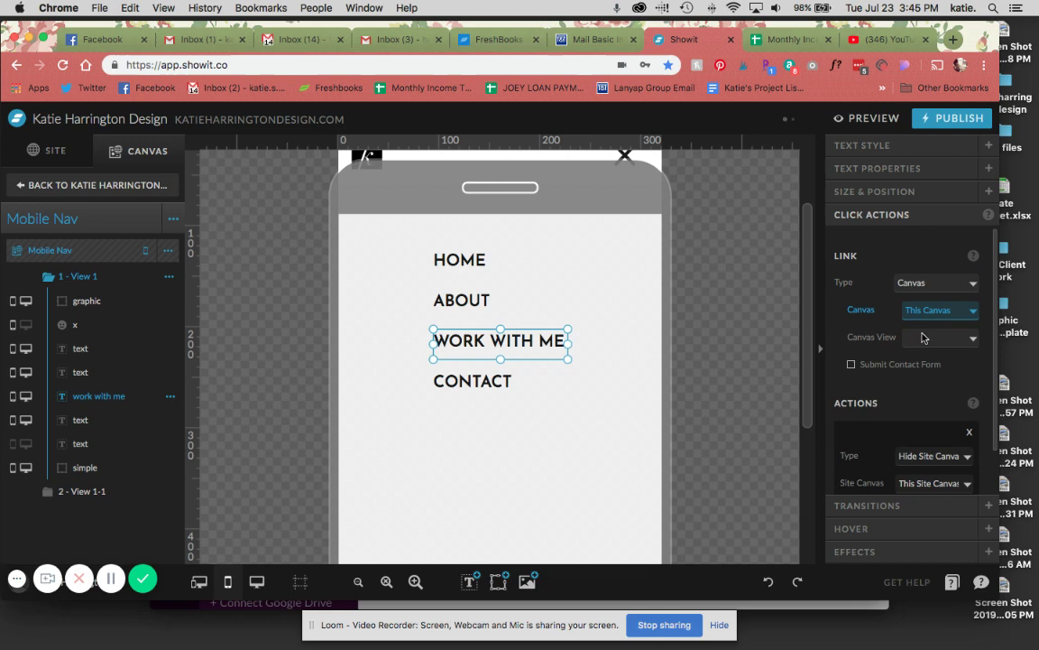
left_click(912, 337)
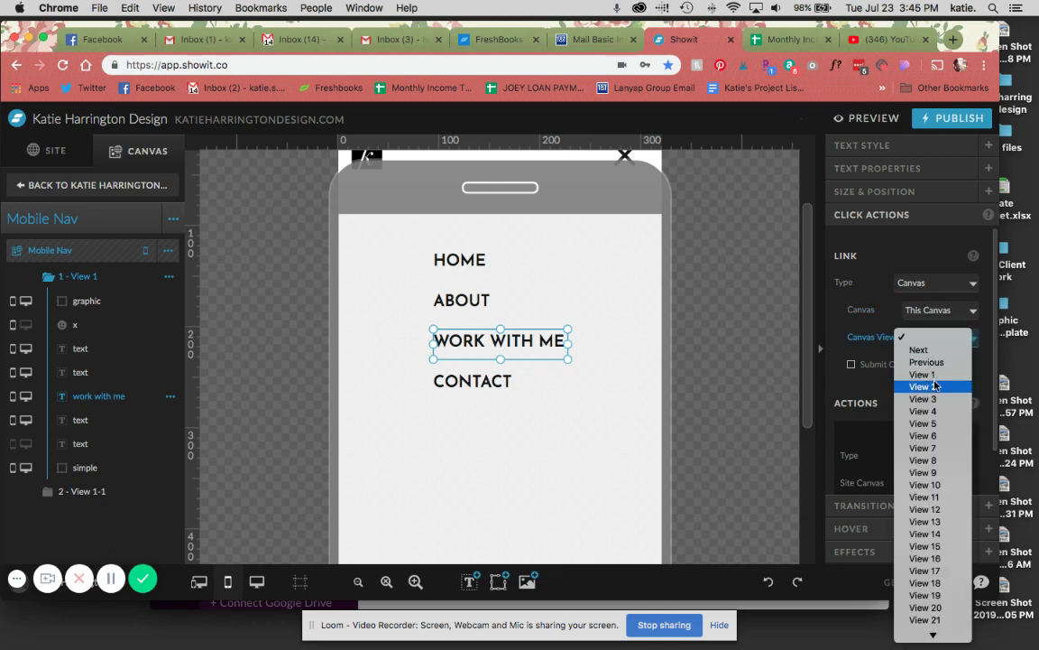
left_click(935, 387)
In View 2, link WORK WITH ME back to This Canvas > View 1, then preview the site.
left_click(85, 491)
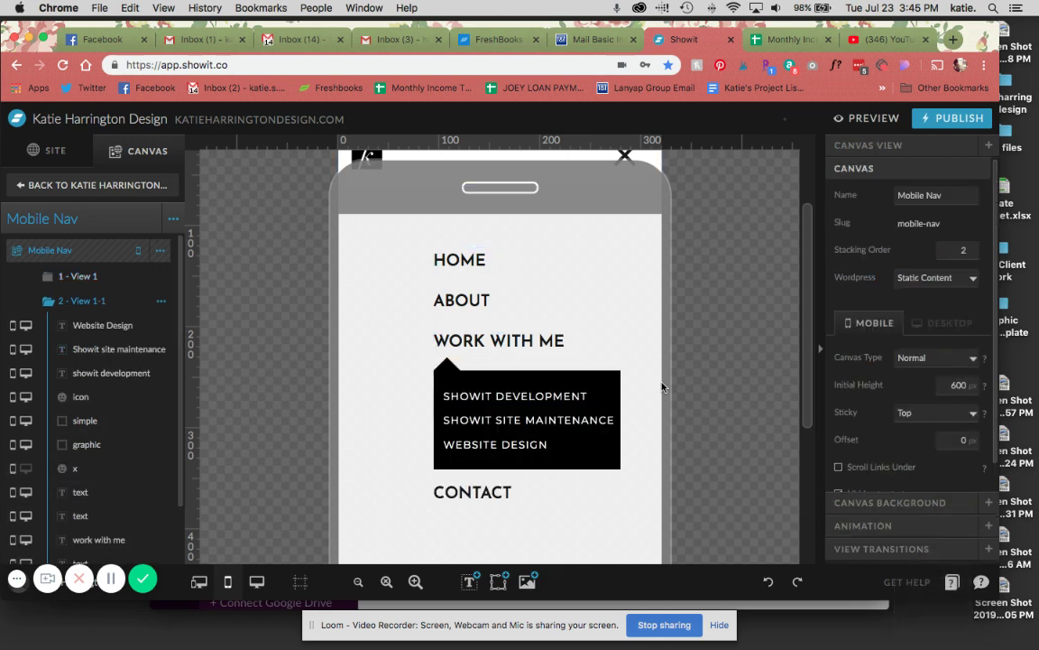
left_click(499, 341)
left_click(943, 285)
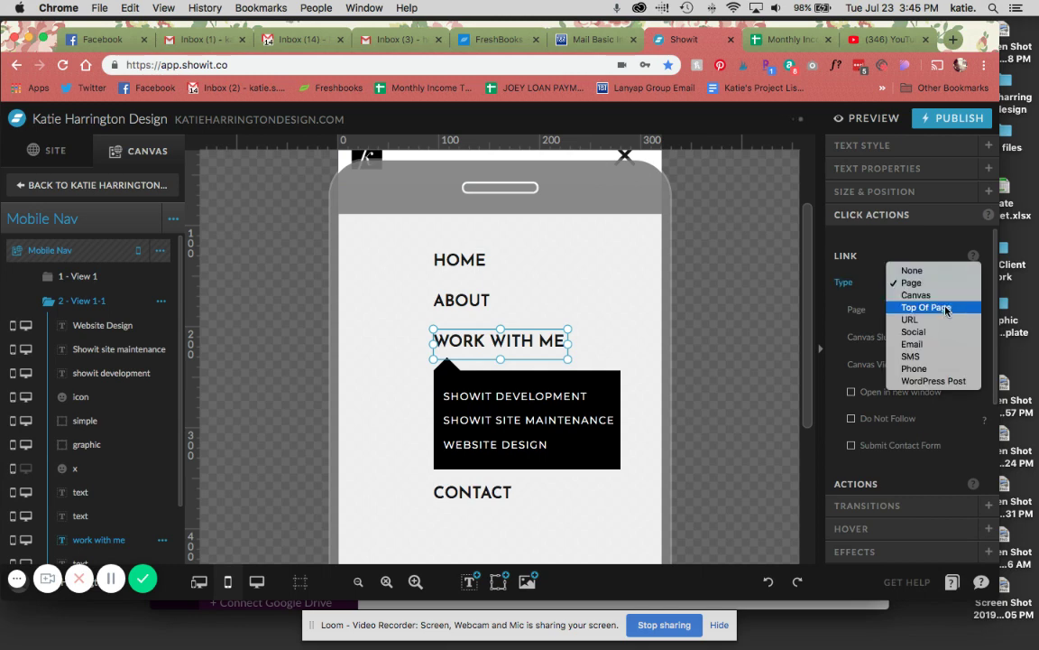
left_click(930, 295)
left_click(934, 309)
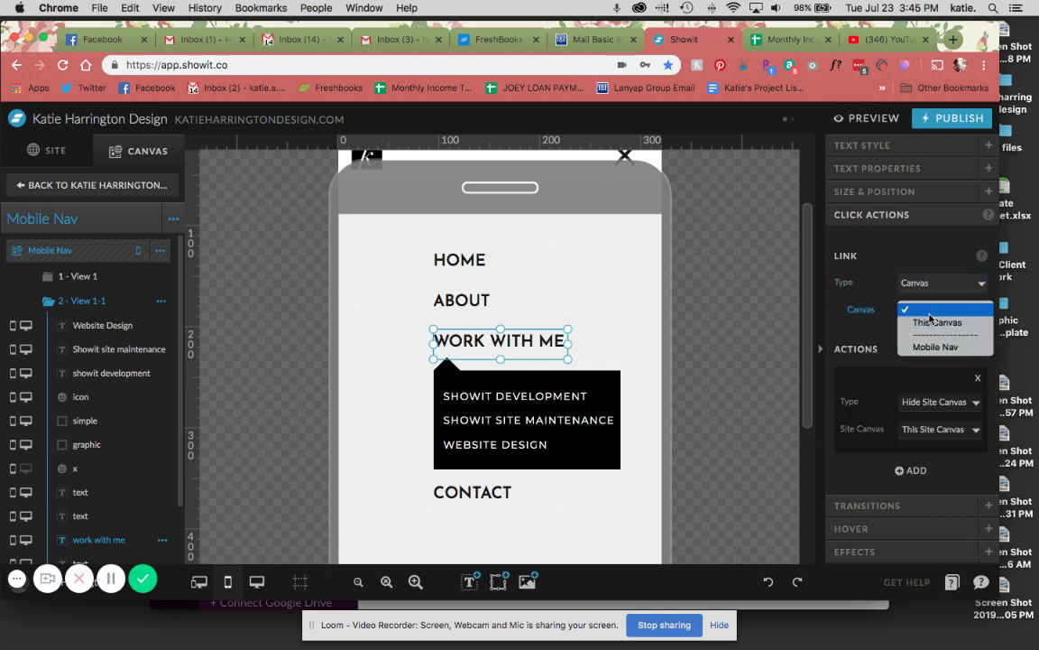
left_click(935, 322)
left_click(939, 336)
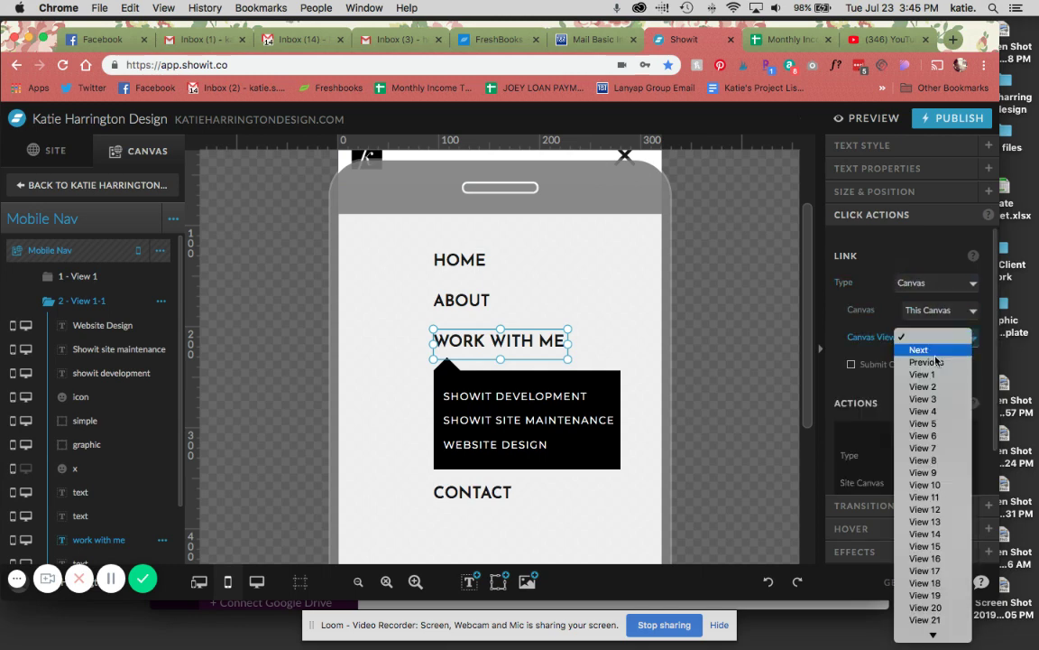
left_click(923, 373)
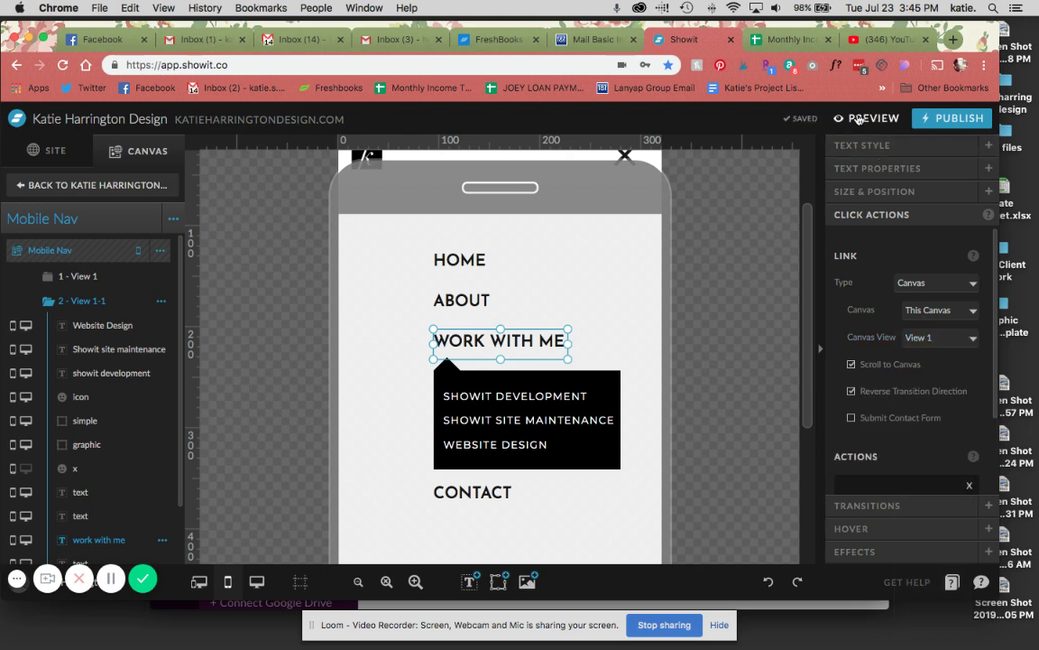
left_click(859, 120)
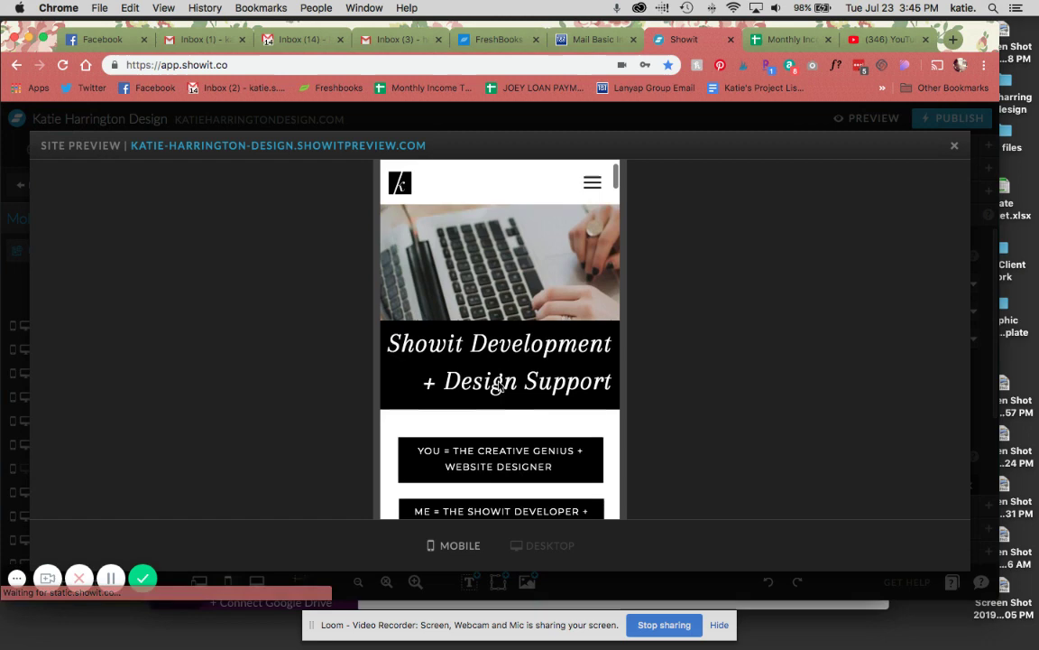
Open and close the hamburger menu in the mobile preview to test it.
left_click(592, 182)
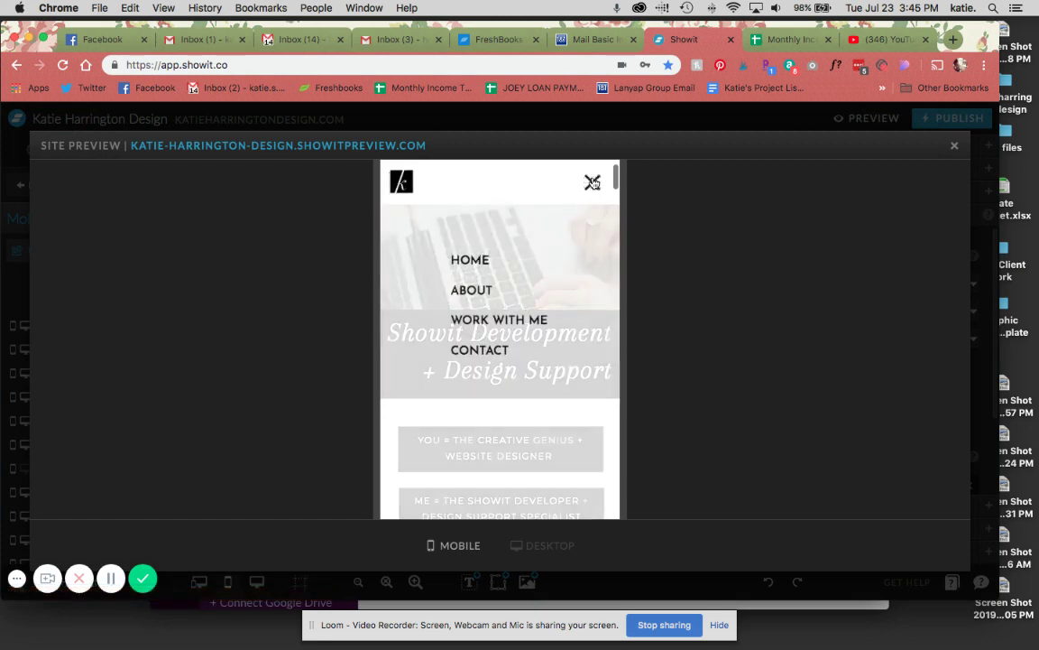
left_click(475, 300)
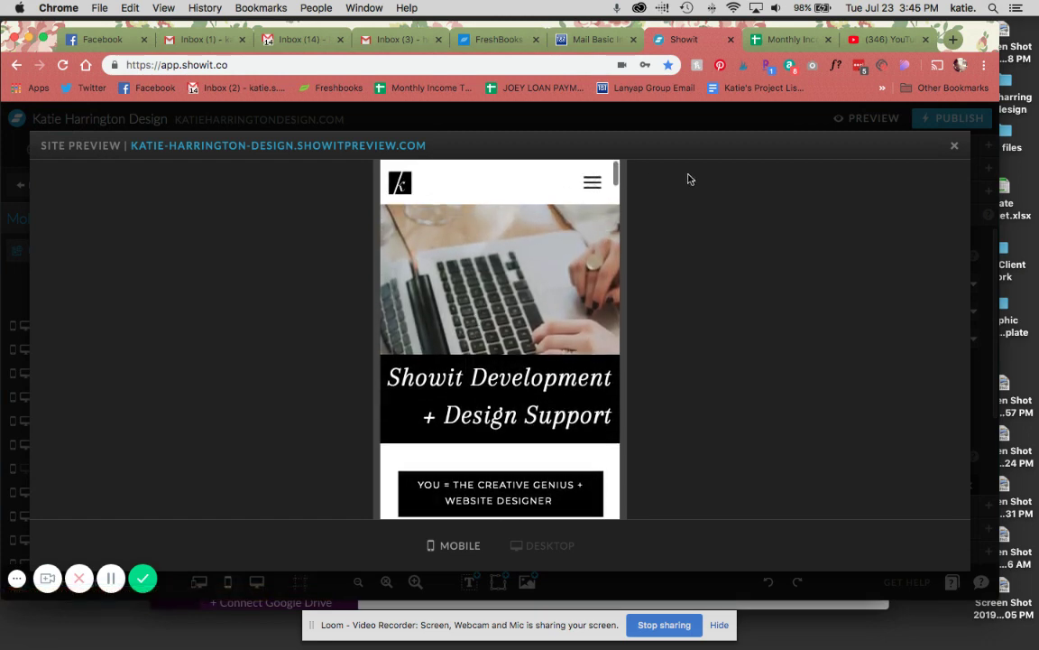
Leave the preview and delete the Hide Site Canvas action from the drop-down view's WORK WITH ME.
left_click(953, 148)
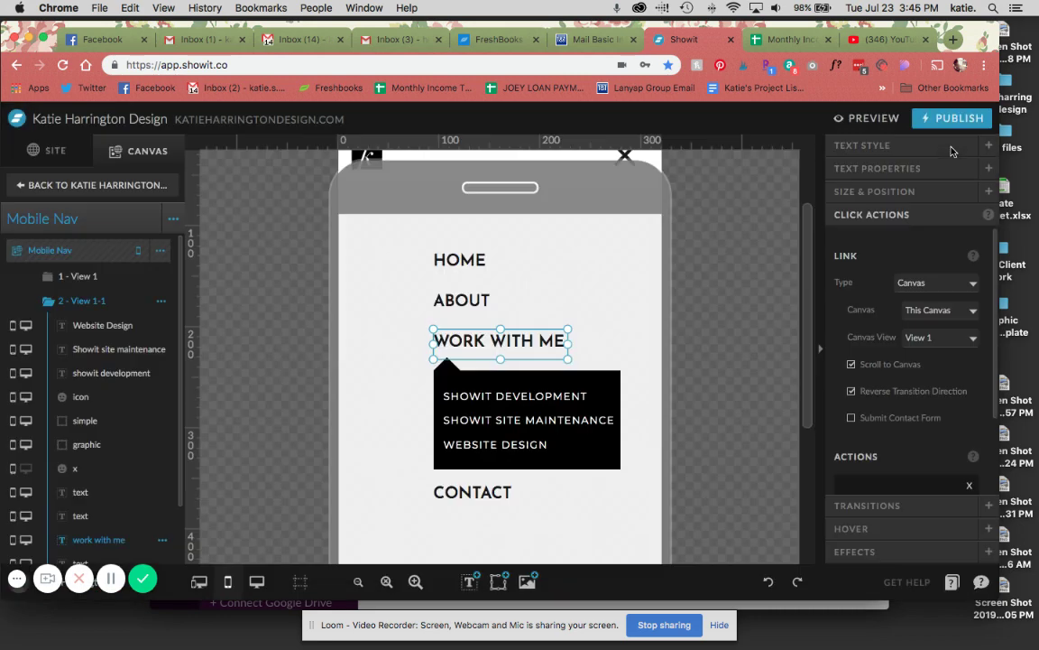
scroll(955, 363, "down", 2)
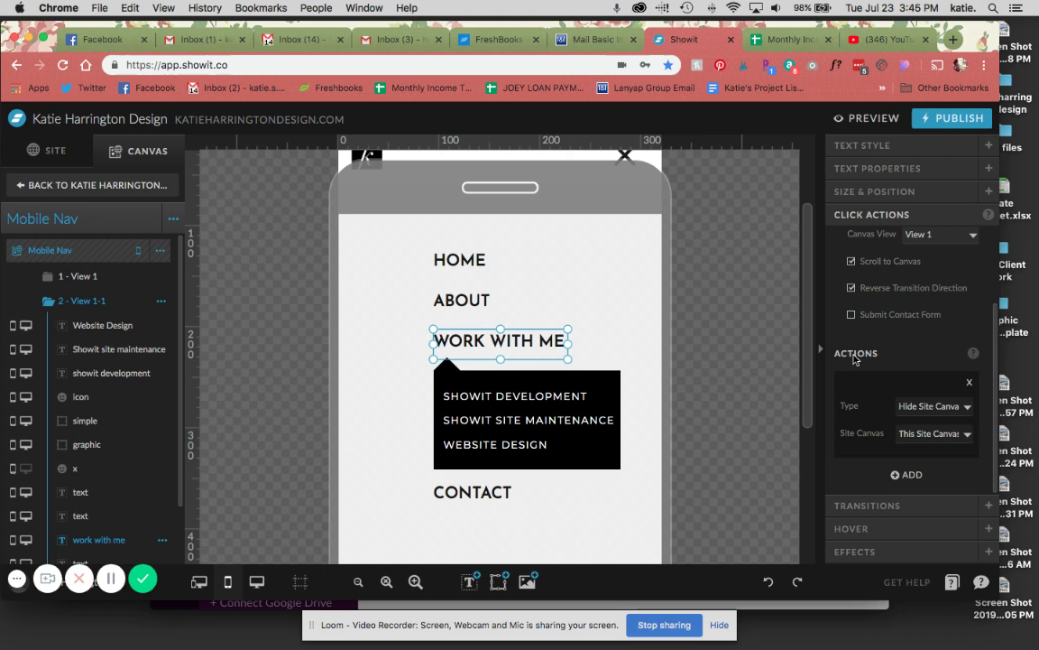
left_click(969, 381)
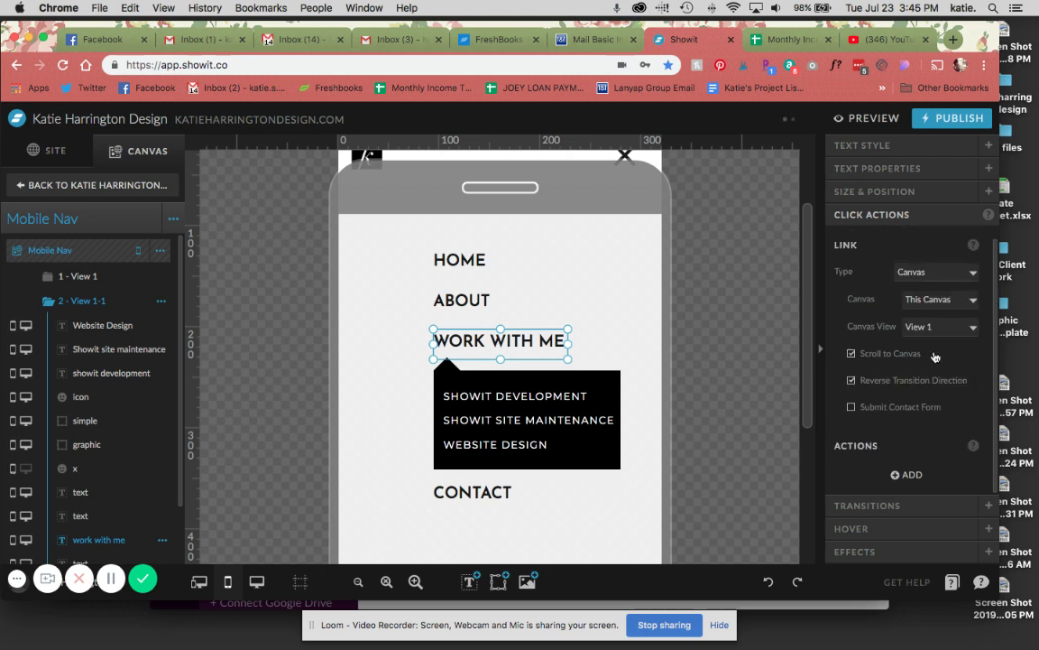
Delete Hide Site Canvas from WORK WITH ME in the plain menu view, then preview again.
left_click(95, 279)
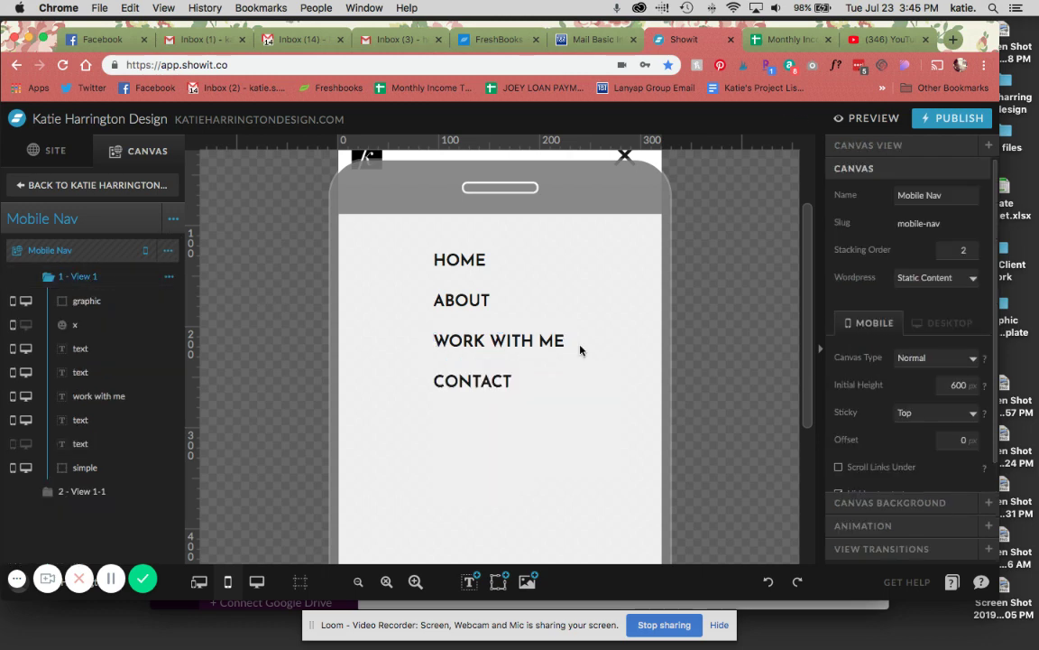
left_click(550, 348)
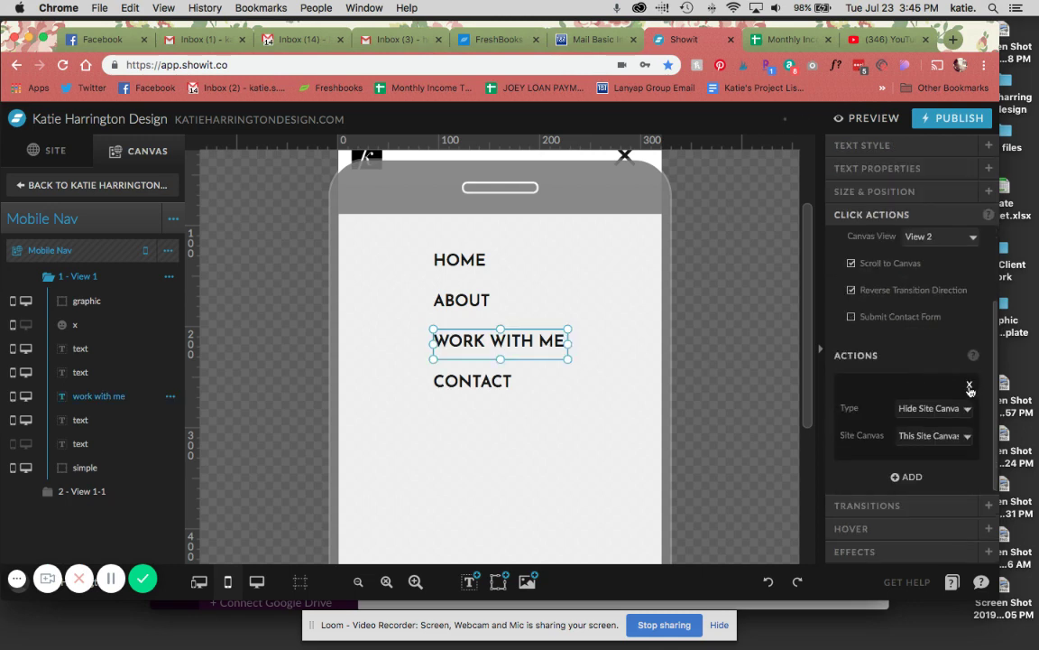
left_click(972, 383)
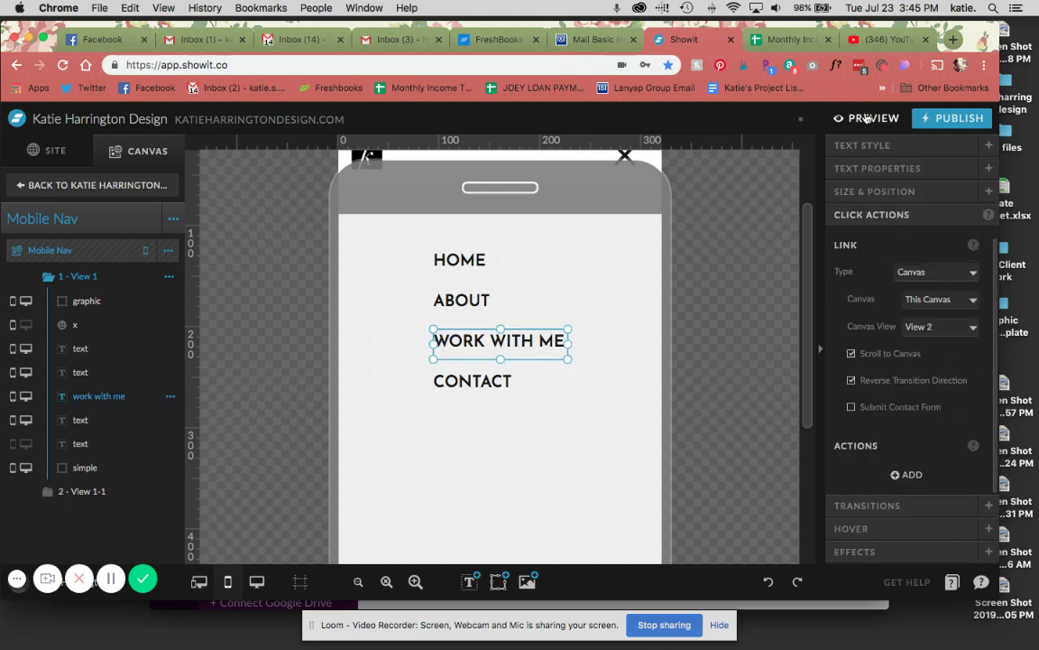
left_click(867, 118)
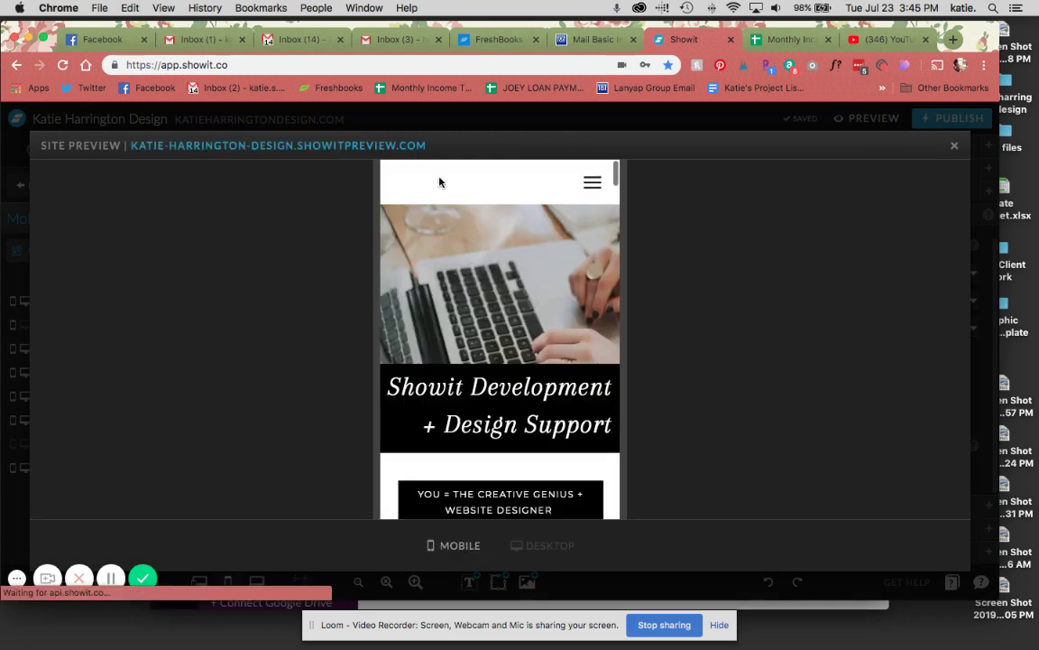
In the mobile preview, tap WORK WITH ME repeatedly to show and hide the three-link drop-down, then close the menu.
left_click(593, 182)
left_click(522, 321)
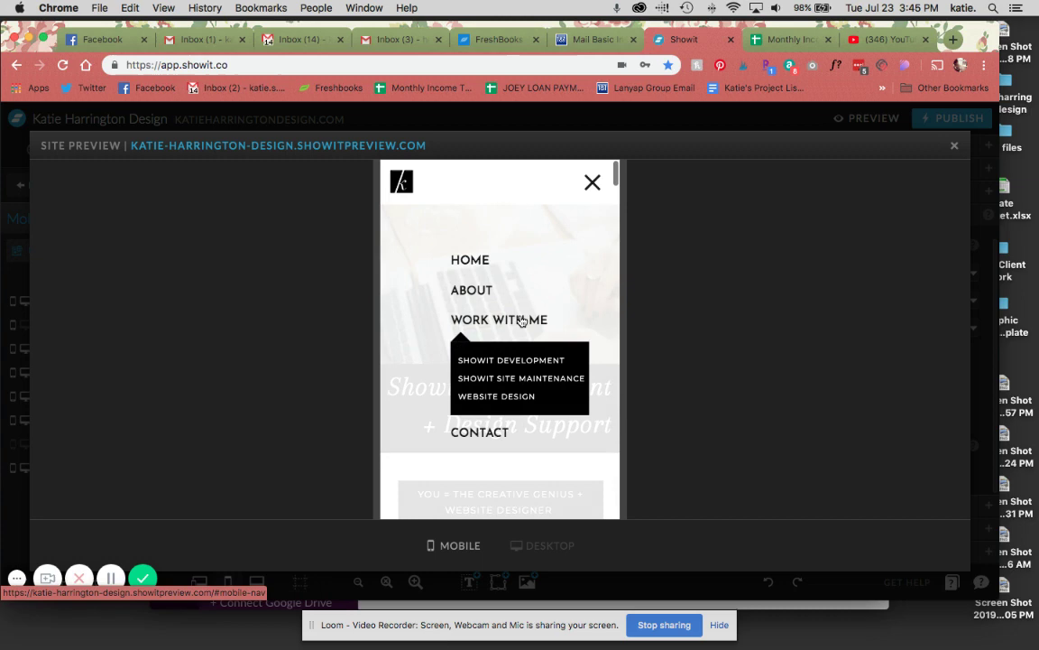
left_click(523, 321)
left_click(522, 322)
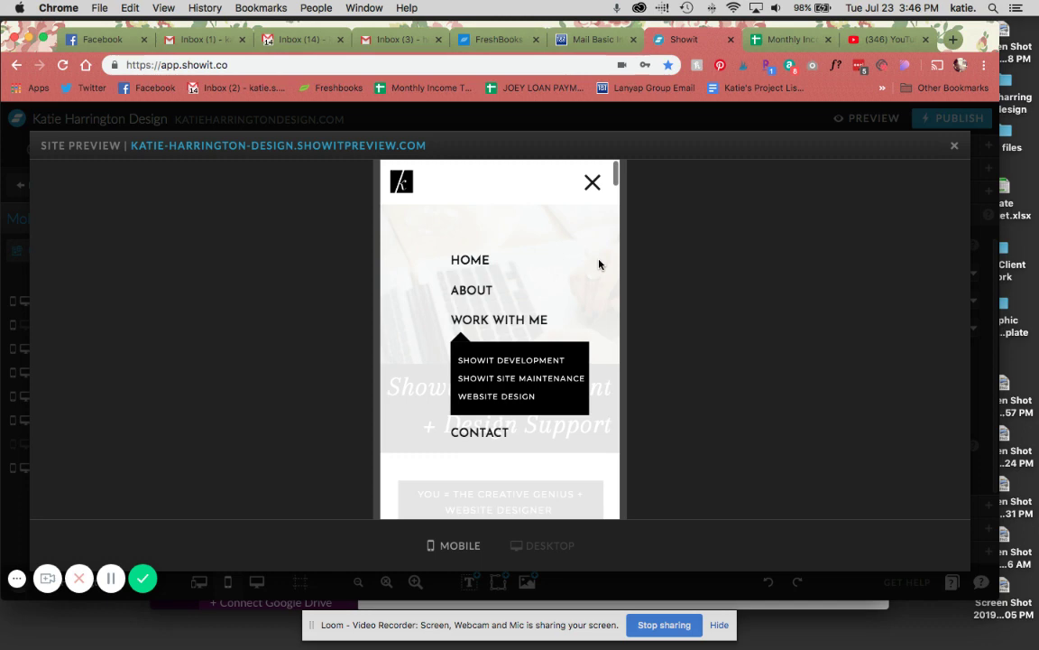
left_click(526, 320)
left_click(526, 319)
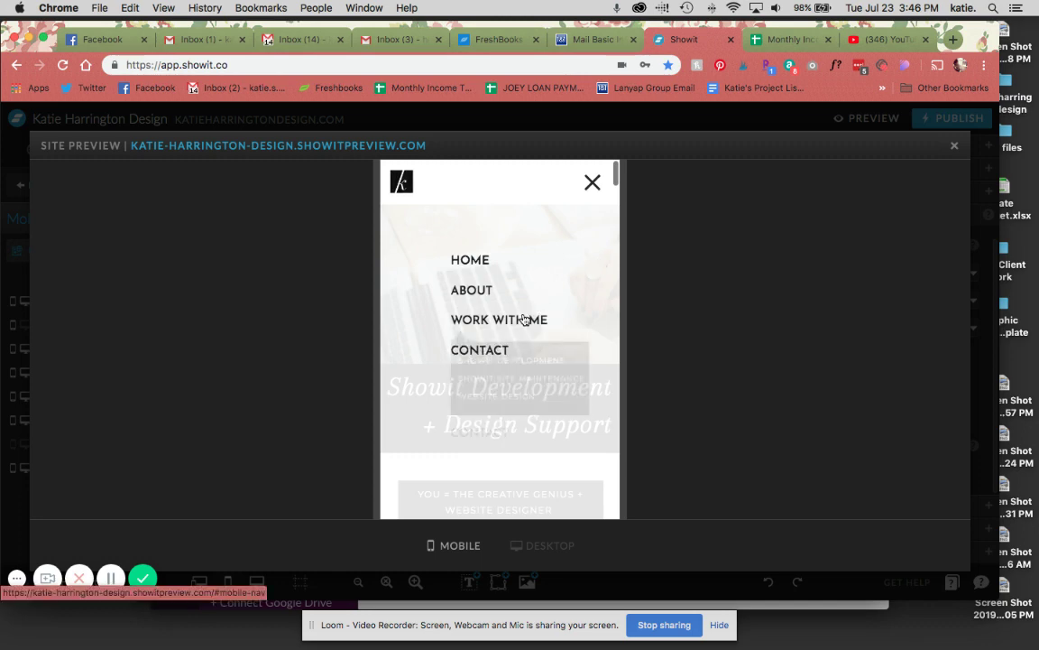
left_click(593, 184)
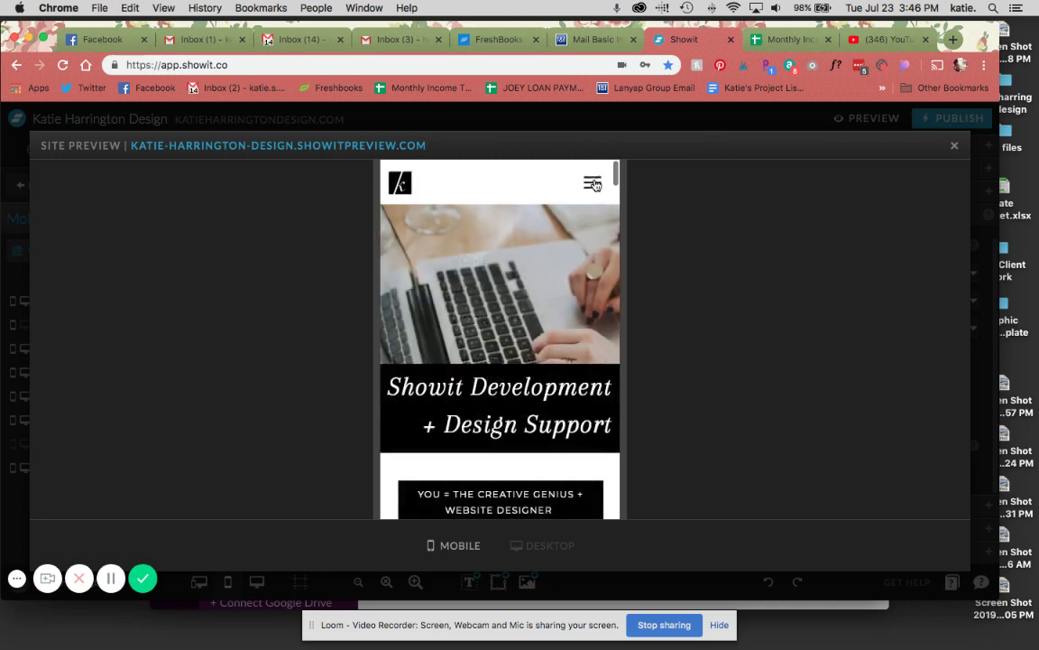
left_click(954, 147)
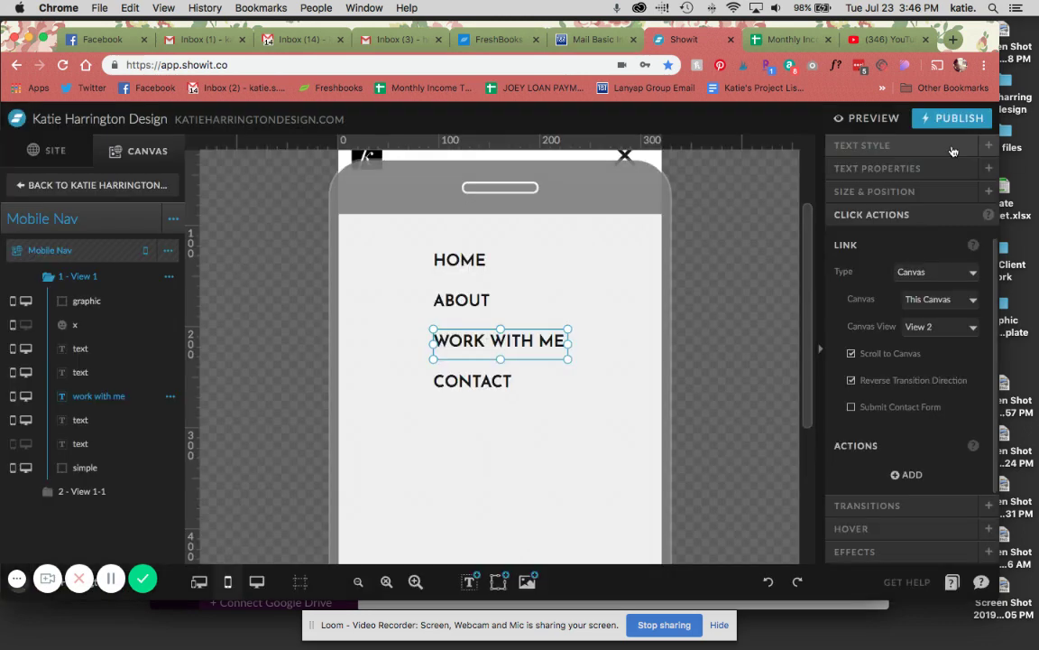
left_click(541, 528)
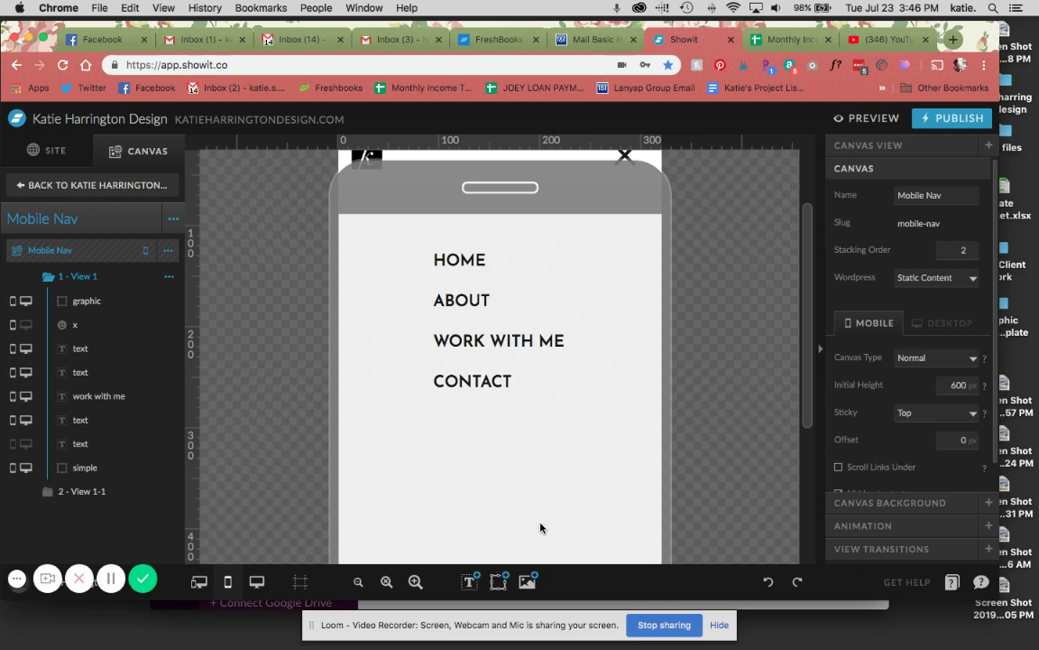